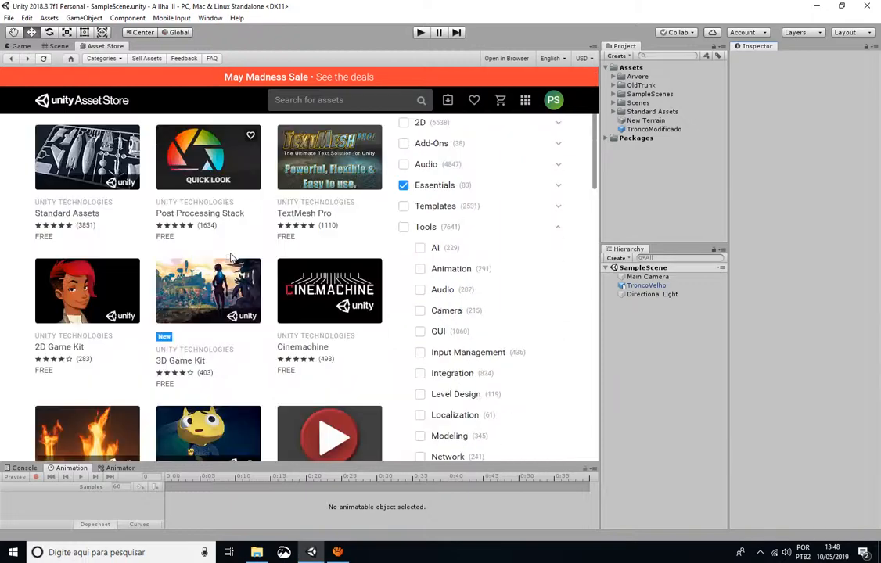
# Step: Open the Standard Assets package page in the Asset Store and review its full description and contents
pyautogui.scroll(3, 242, 289)
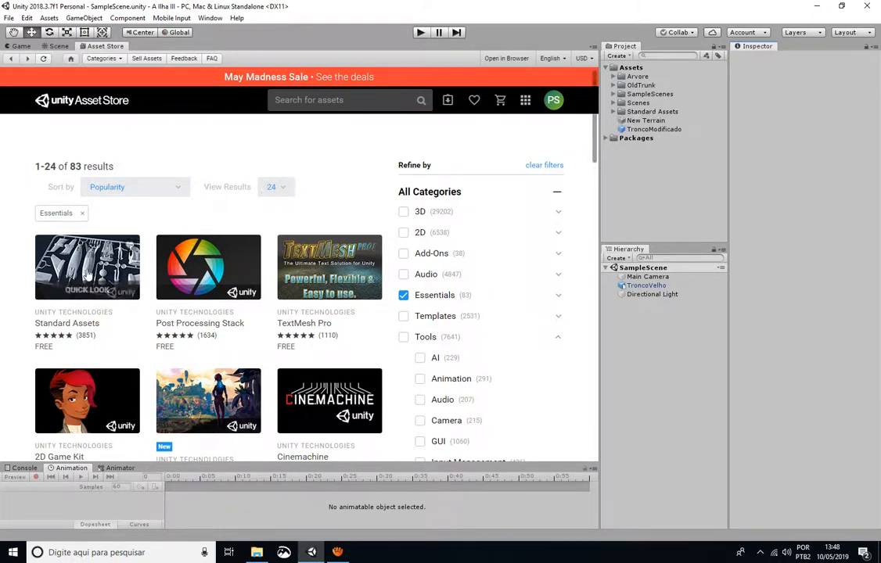
pyautogui.click(80, 273)
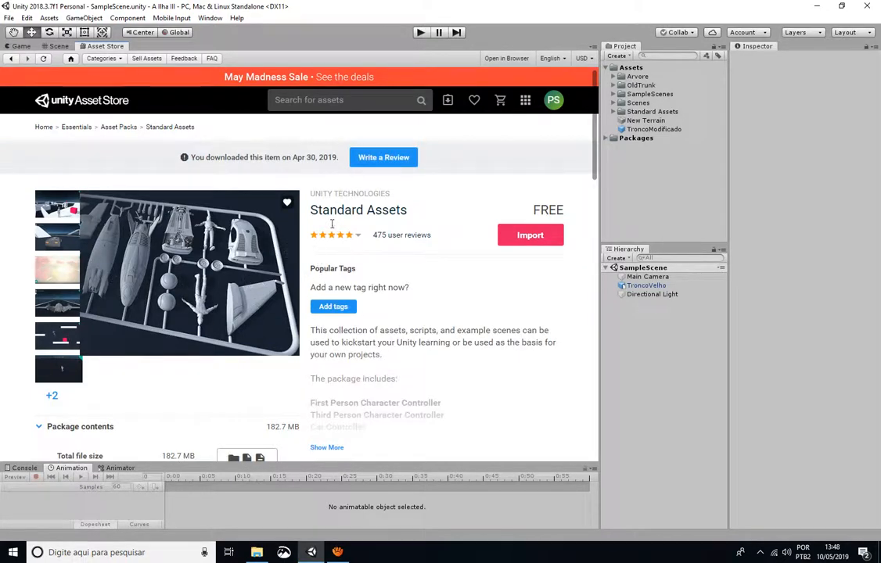
pyautogui.scroll(-1, 336, 227)
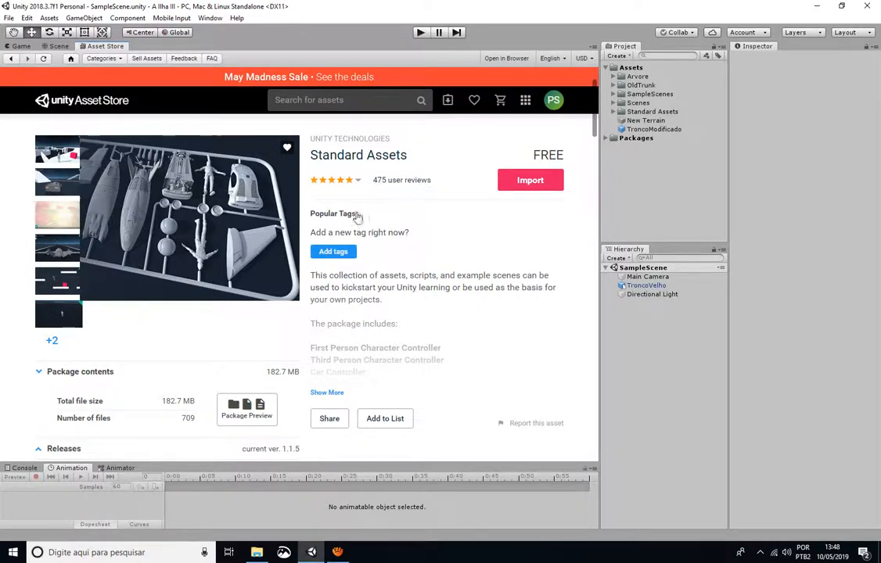
pyautogui.scroll(-2, 356, 219)
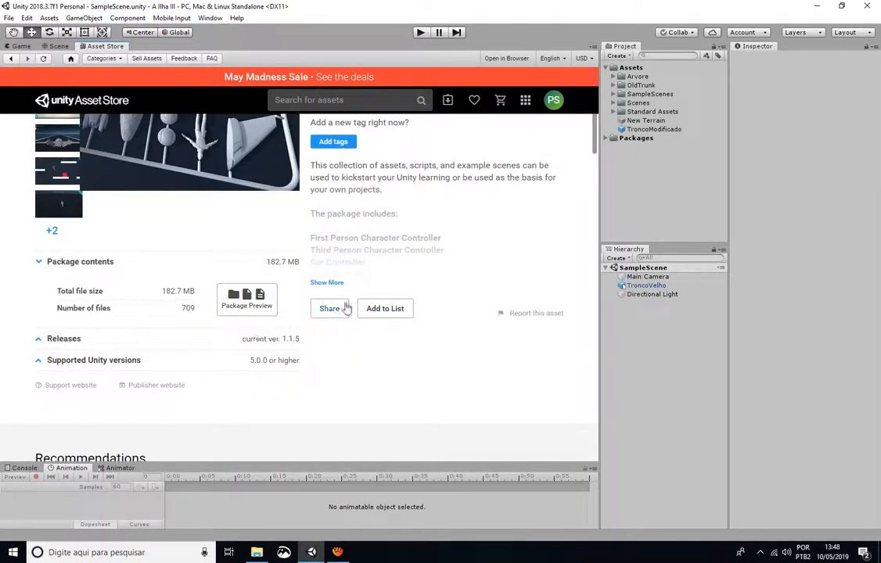
pyautogui.click(325, 283)
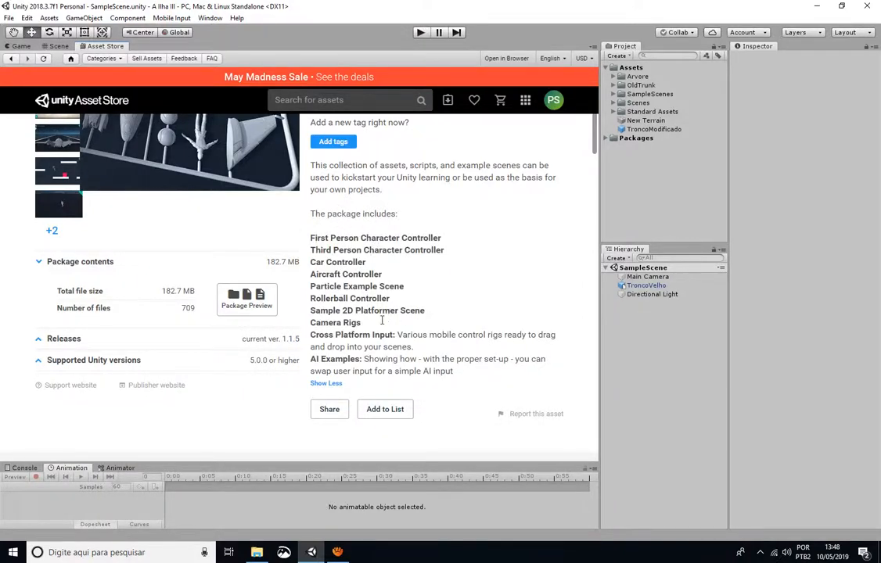
pyautogui.scroll(-2, 382, 320)
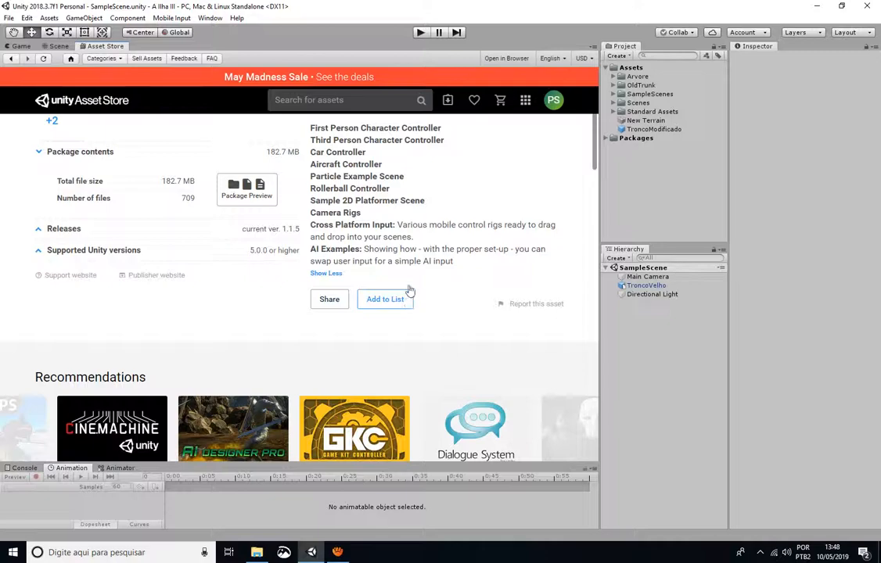
pyautogui.scroll(5, 410, 291)
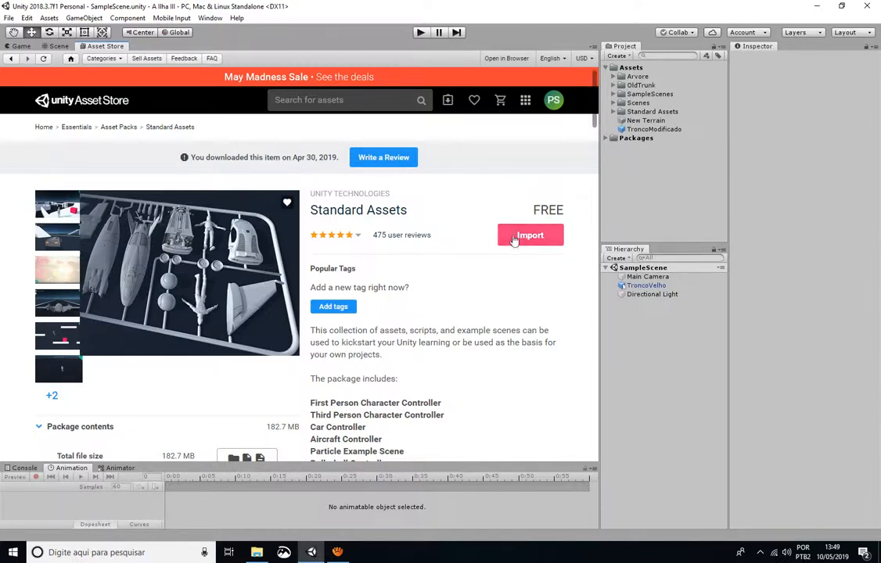
# Step: Examine the FirstPersonCharacter folder inside the project's Standard Assets Characters folder, including its prefabs
pyautogui.click(626, 112)
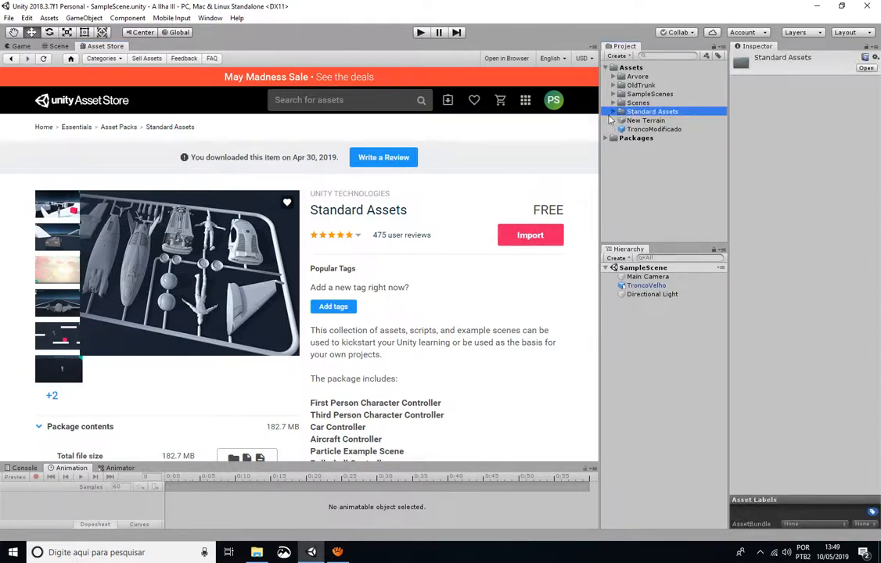
pyautogui.click(614, 113)
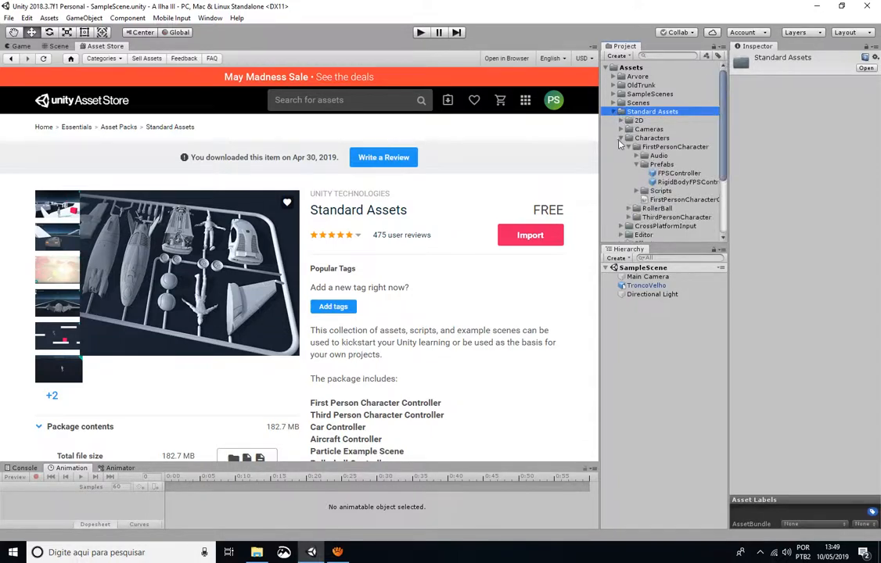
pyautogui.click(620, 138)
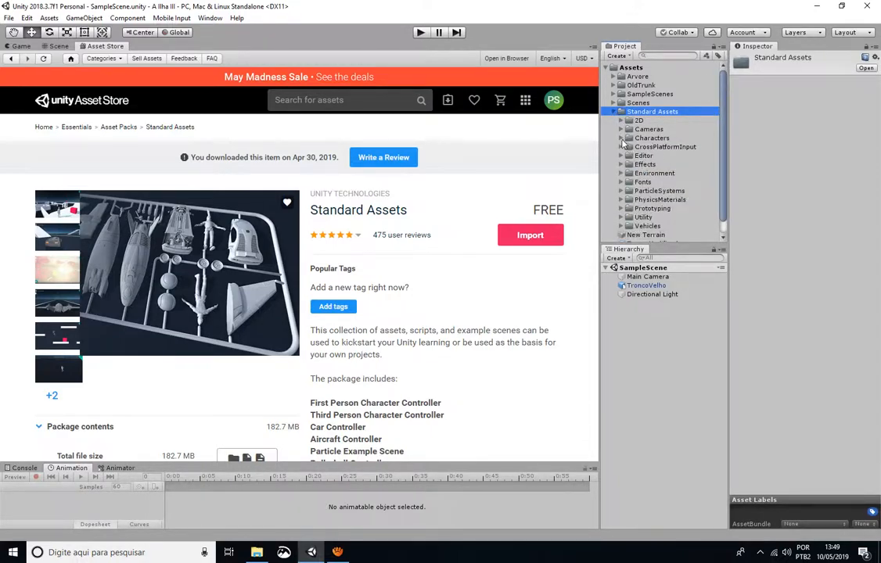
pyautogui.click(620, 139)
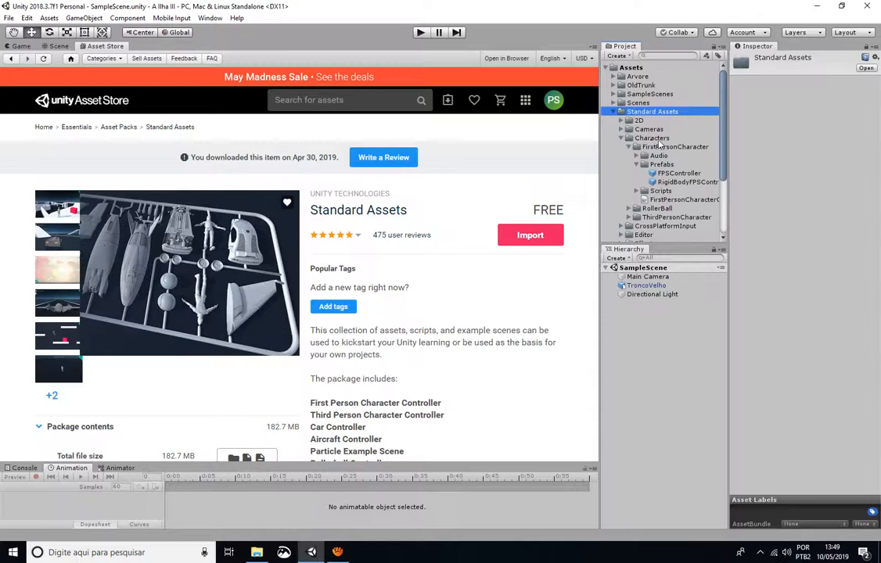
pyautogui.click(636, 165)
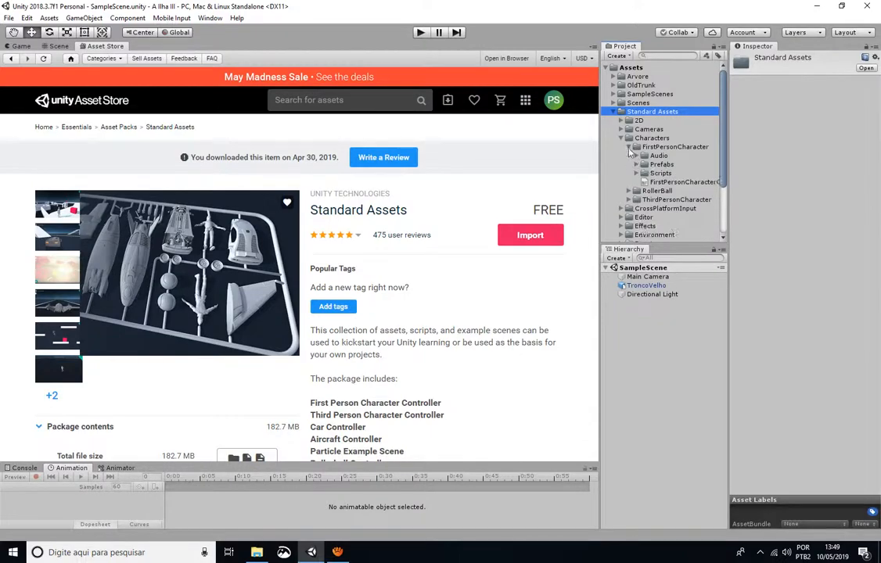
pyautogui.click(657, 148)
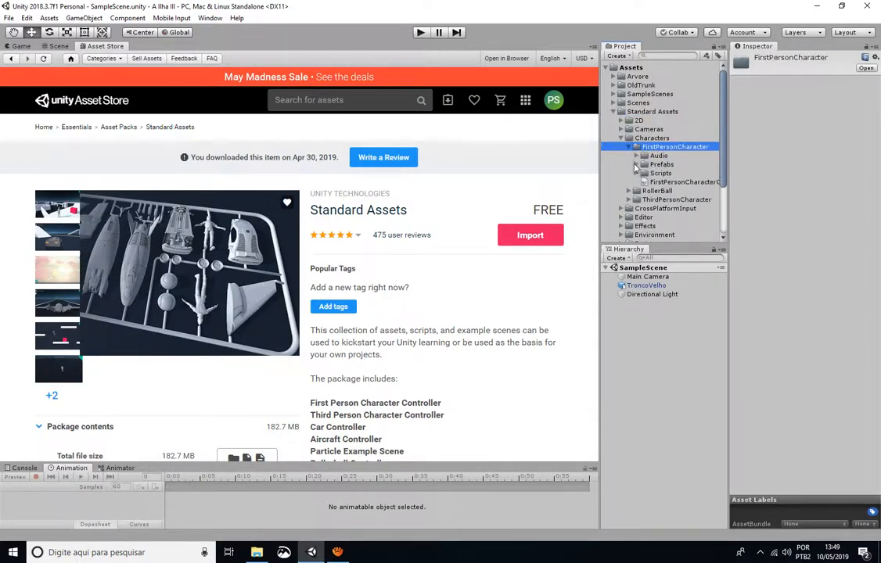
pyautogui.click(636, 165)
pyautogui.click(627, 148)
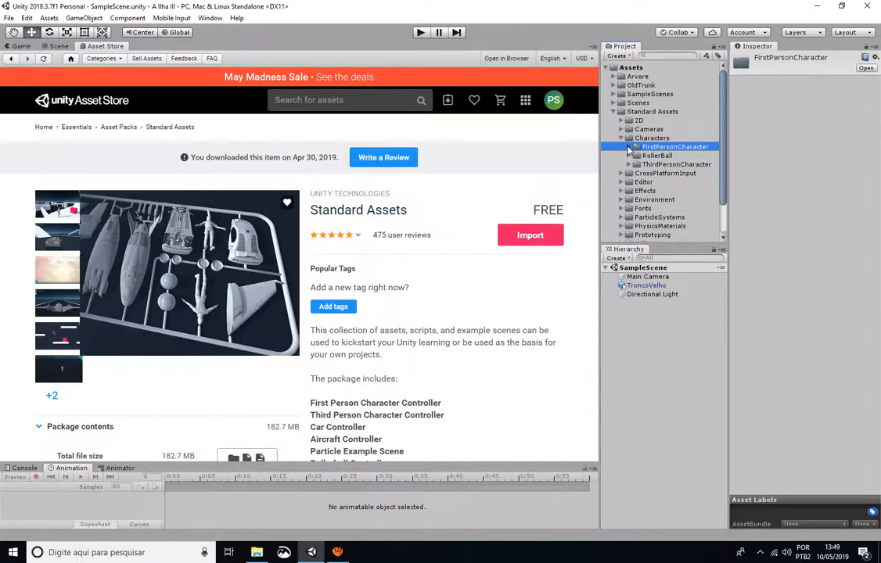
# Step: Examine the RollerBall character folder and its prefabs, collapsing the folder when done
pyautogui.click(628, 157)
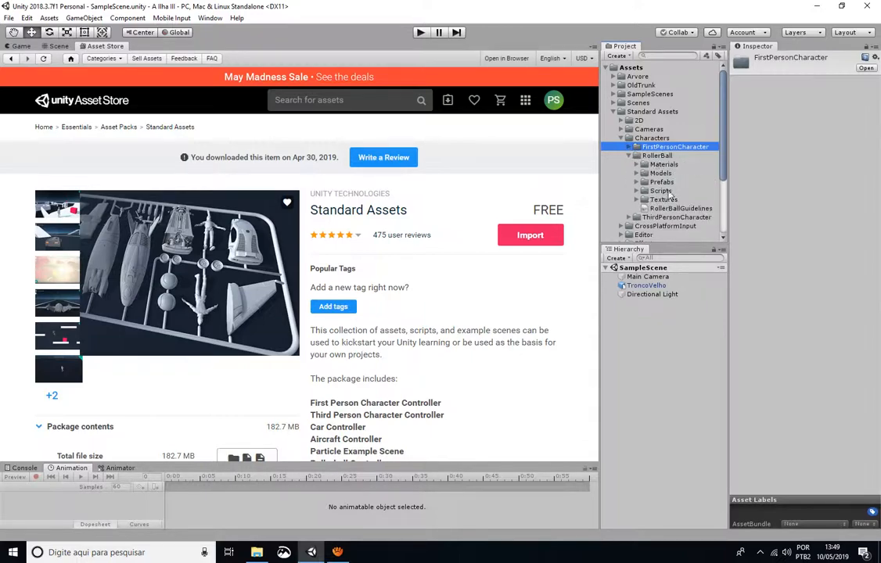
pyautogui.click(636, 182)
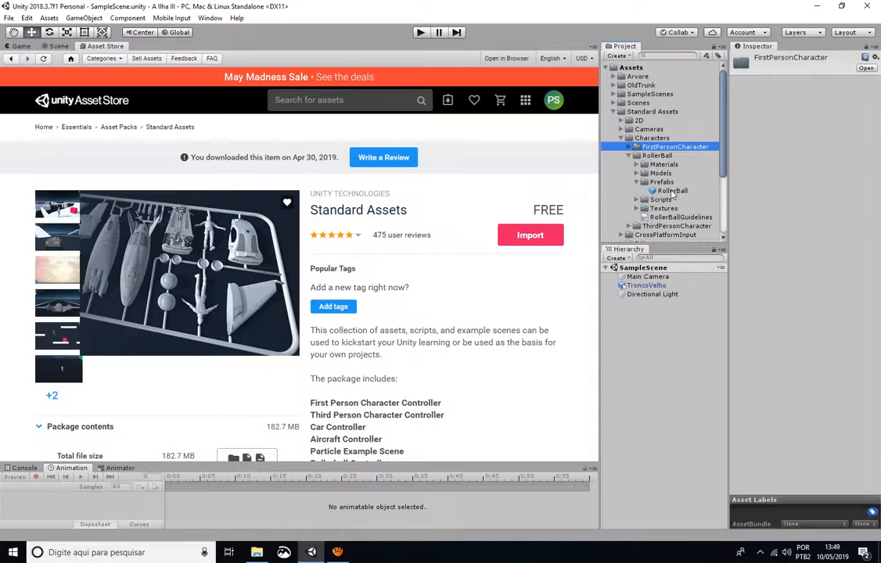
pyautogui.click(635, 182)
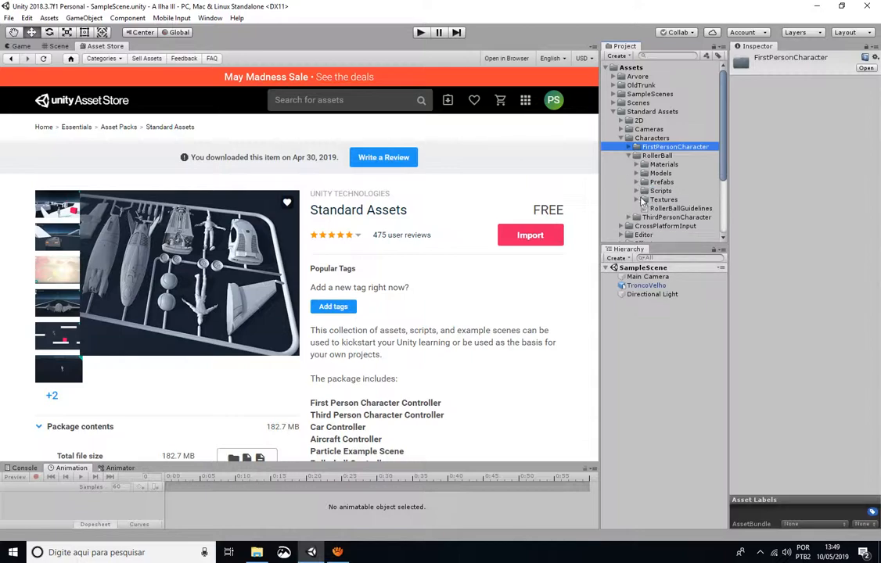
pyautogui.click(636, 157)
pyautogui.click(632, 157)
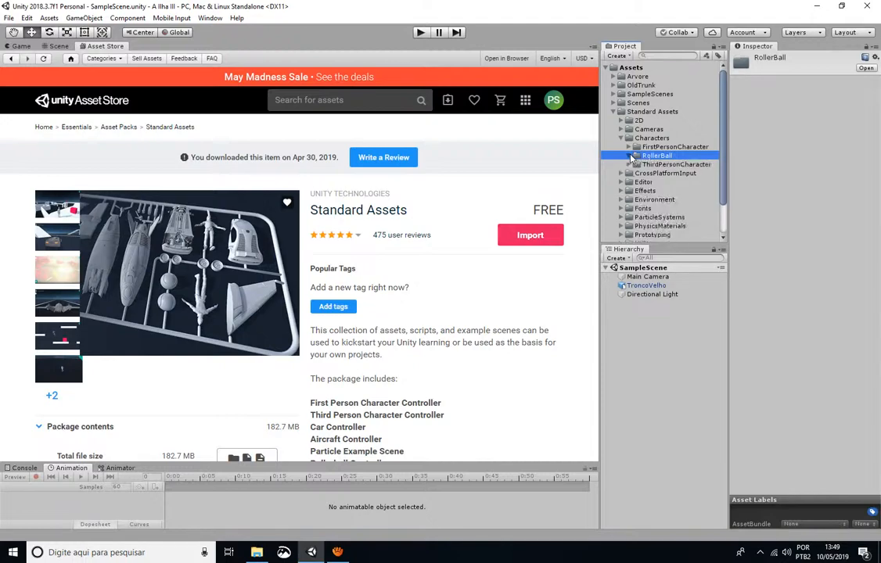
# Step: Inspect the AIThirdPersonController prefab in the ThirdPersonCharacter folder, and collapse the Standard Assets folder
pyautogui.click(629, 165)
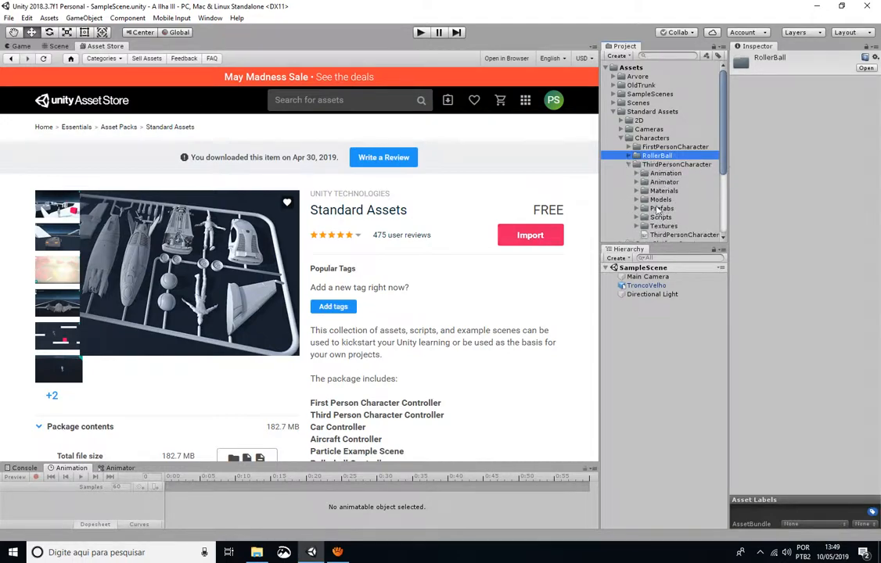
pyautogui.scroll(-1, 642, 196)
pyautogui.click(636, 176)
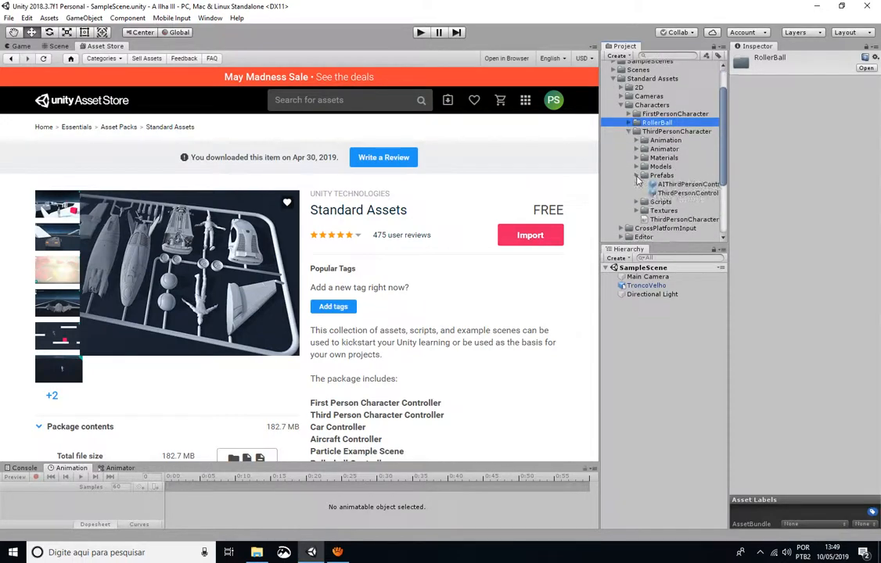
pyautogui.click(604, 184)
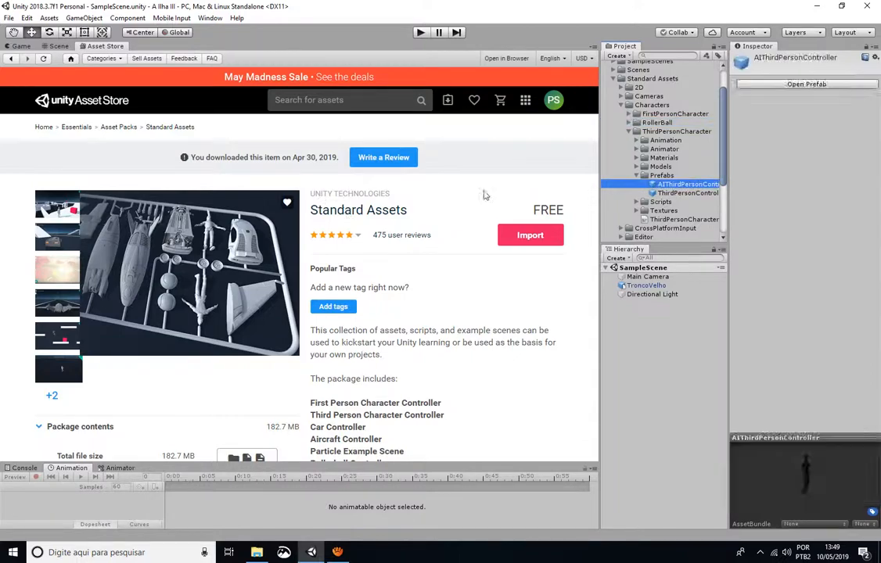
pyautogui.click(614, 79)
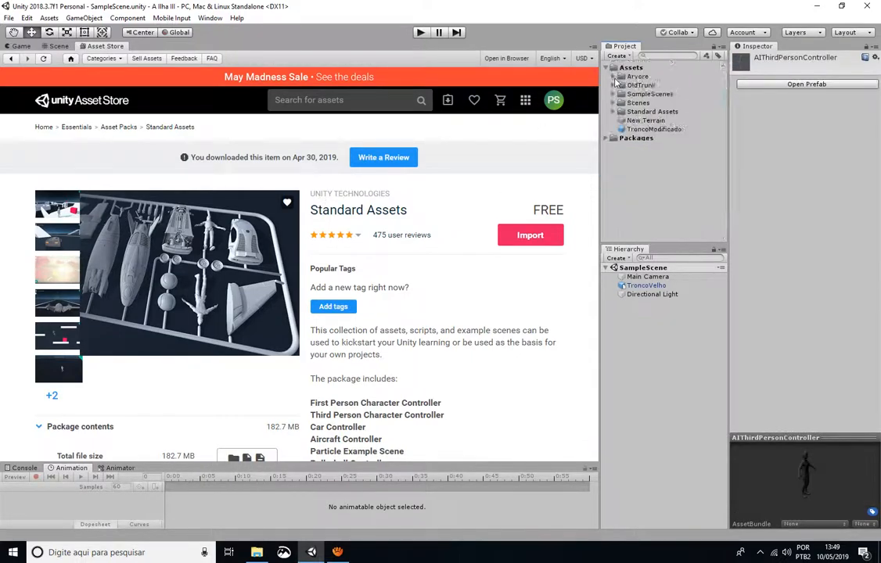
# Step: Show the scene view and delete the TroncoVelho trunk object from SampleScene
pyautogui.click(56, 46)
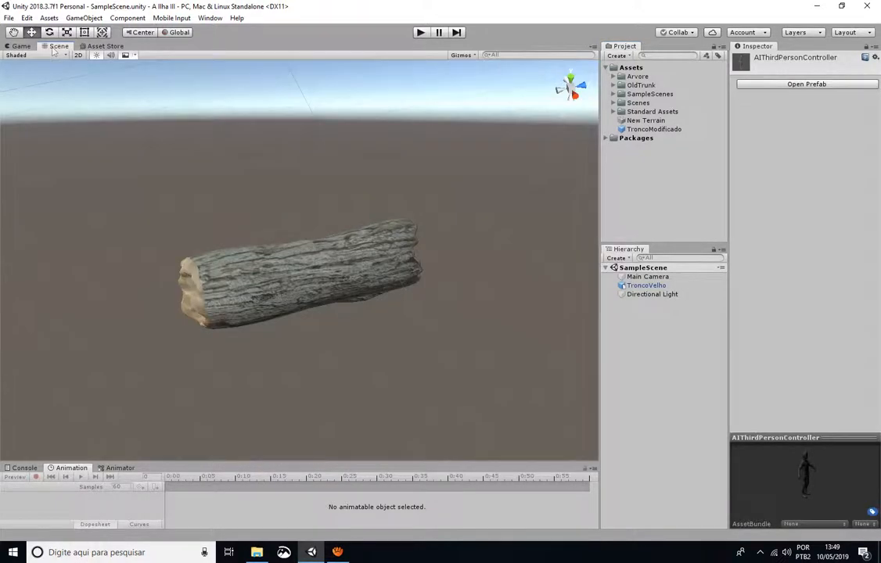
pyautogui.scroll(-3, 240, 219)
pyautogui.moveTo(478, 289); pyautogui.dragTo(391, 247, button='middle')
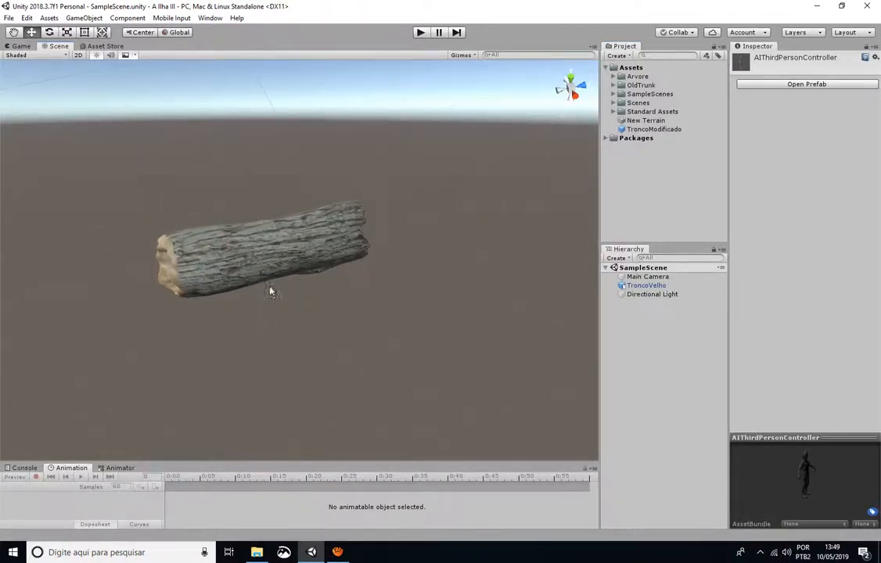
pyautogui.keyDown('alt'); pyautogui.moveTo(270, 291); pyautogui.dragTo(269, 251); pyautogui.keyUp('alt')
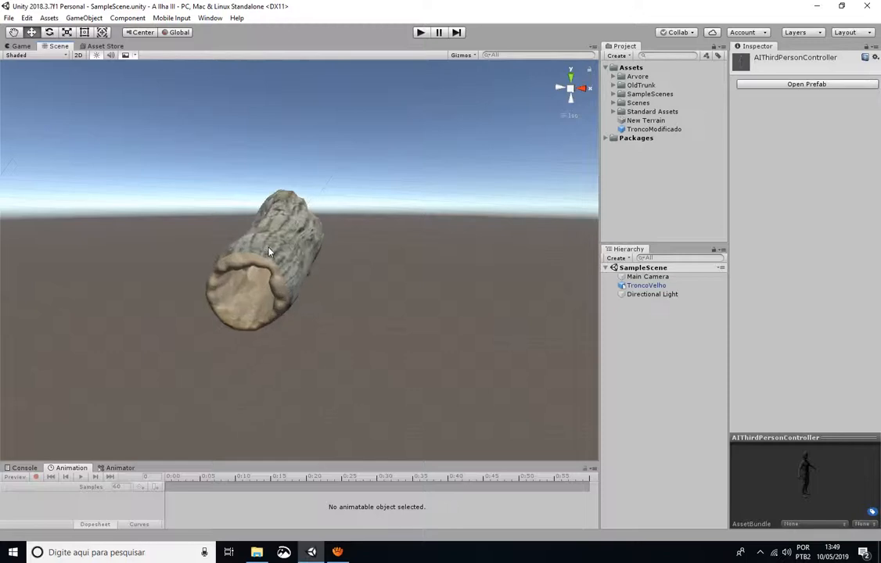
pyautogui.scroll(-5, 263, 246)
pyautogui.scroll(8, 253, 239)
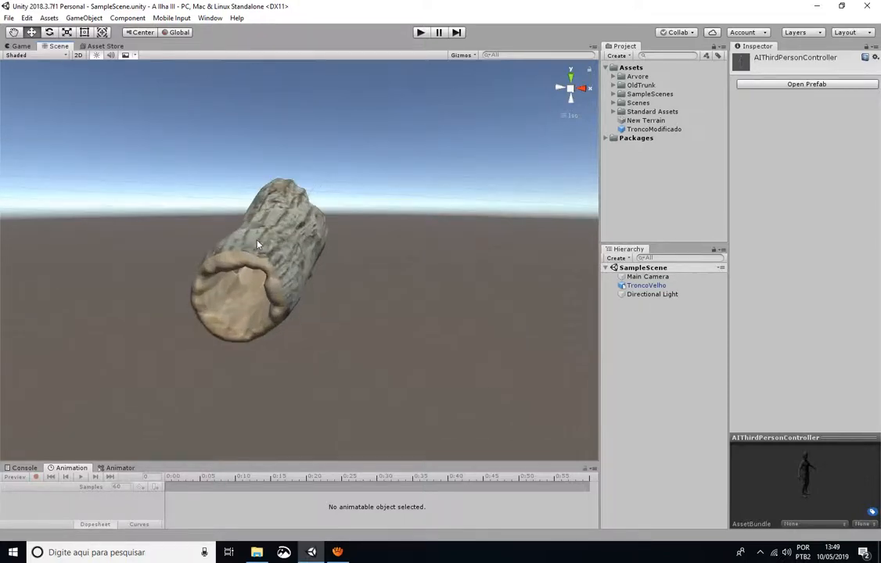
pyautogui.keyDown('alt'); pyautogui.moveTo(236, 229); pyautogui.dragTo(154, 170); pyautogui.keyUp('alt')
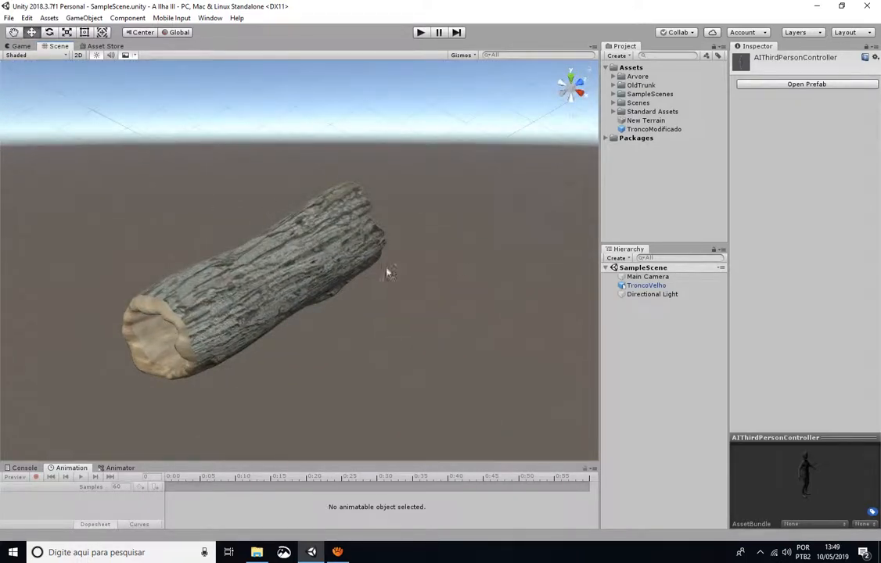
pyautogui.click(635, 286)
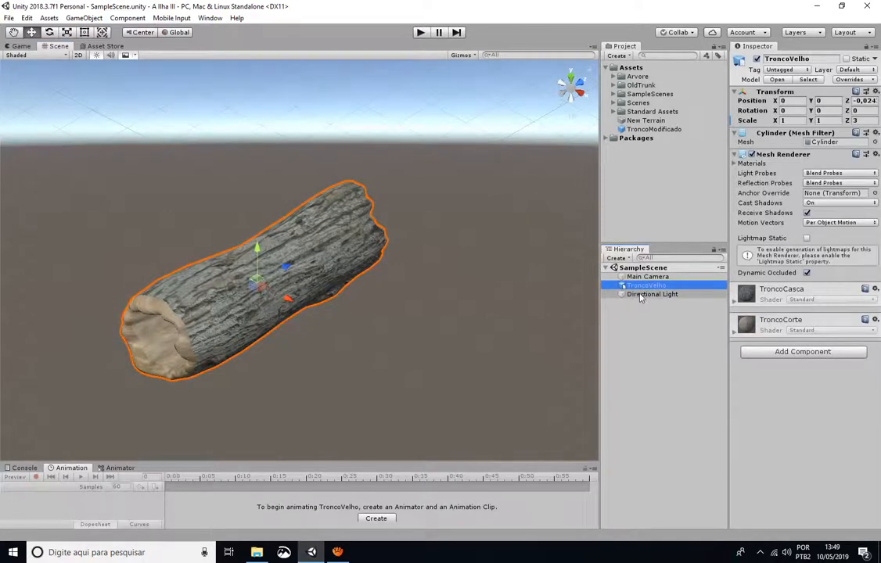
pyautogui.rightClick(644, 286)
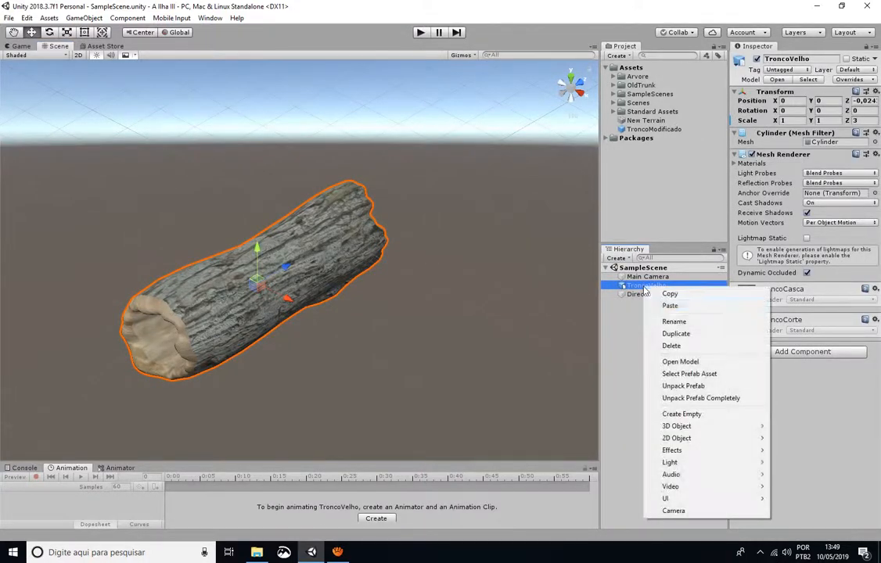
pyautogui.click(681, 345)
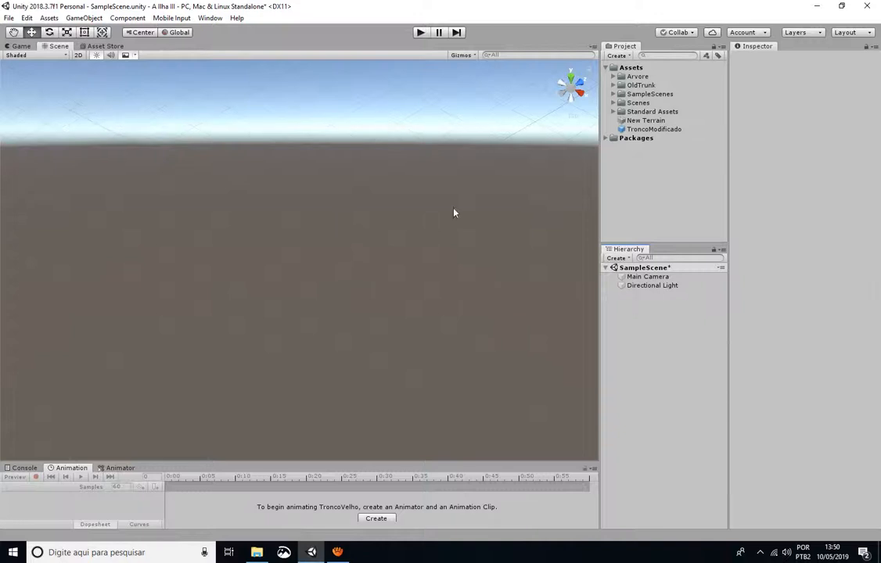
# Step: Switch the scene to the top view and add a 3D Terrain object to SampleScene
pyautogui.click(570, 76)
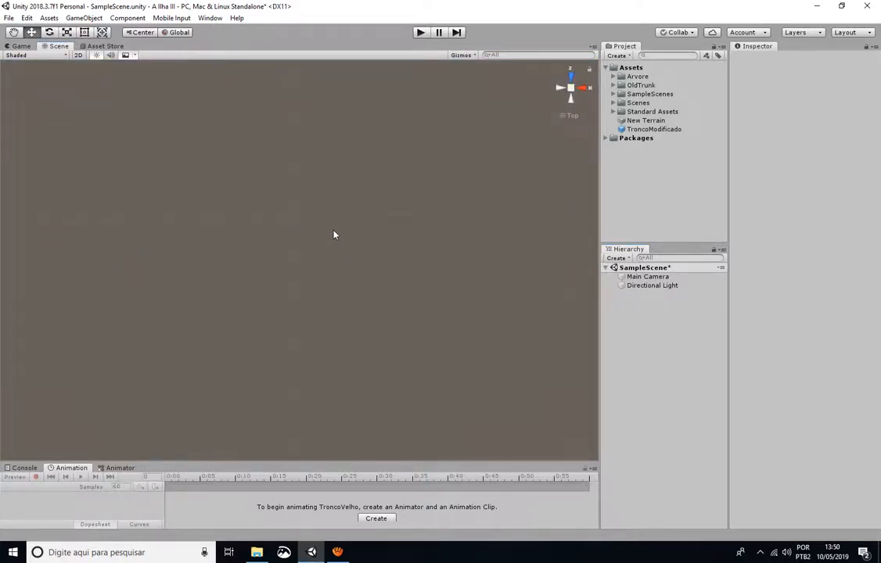
pyautogui.rightClick(642, 311)
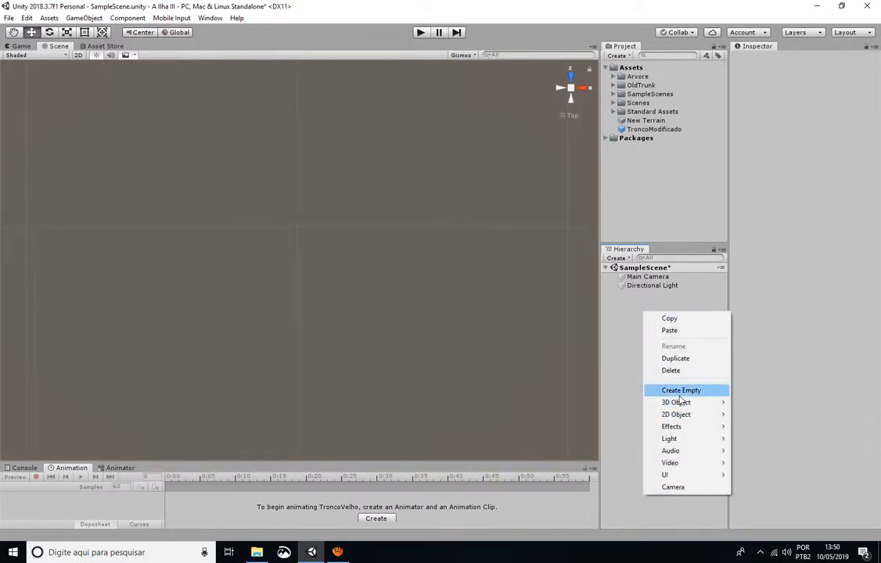
pyautogui.moveTo(690, 407)
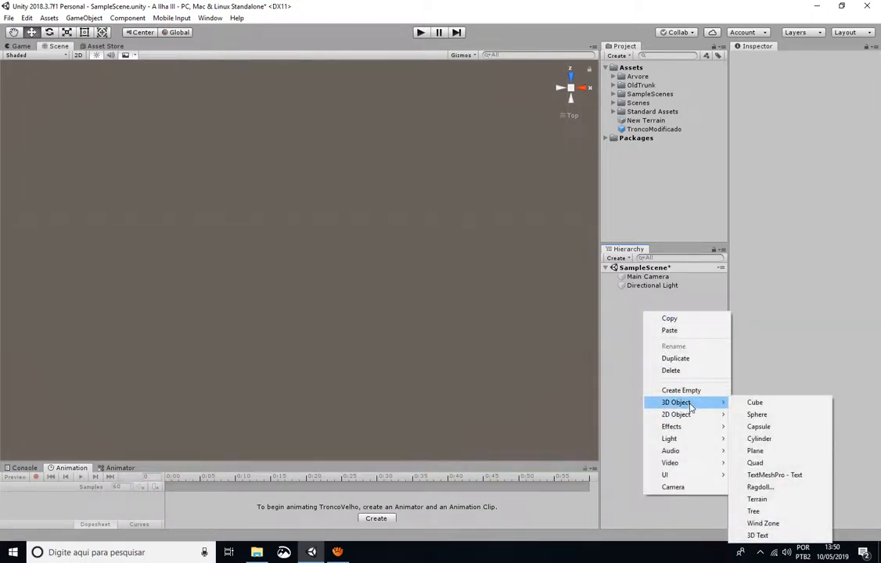
pyautogui.click(756, 499)
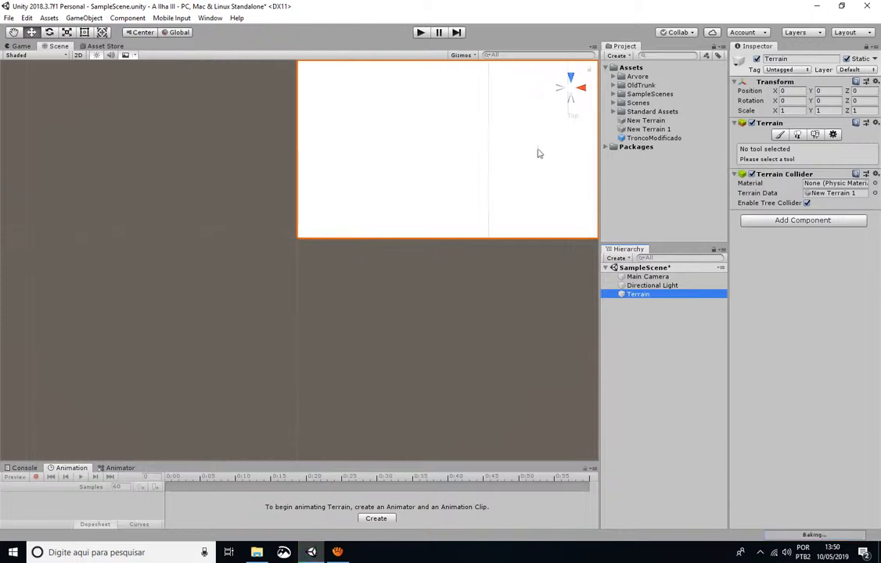
pyautogui.click(417, 161)
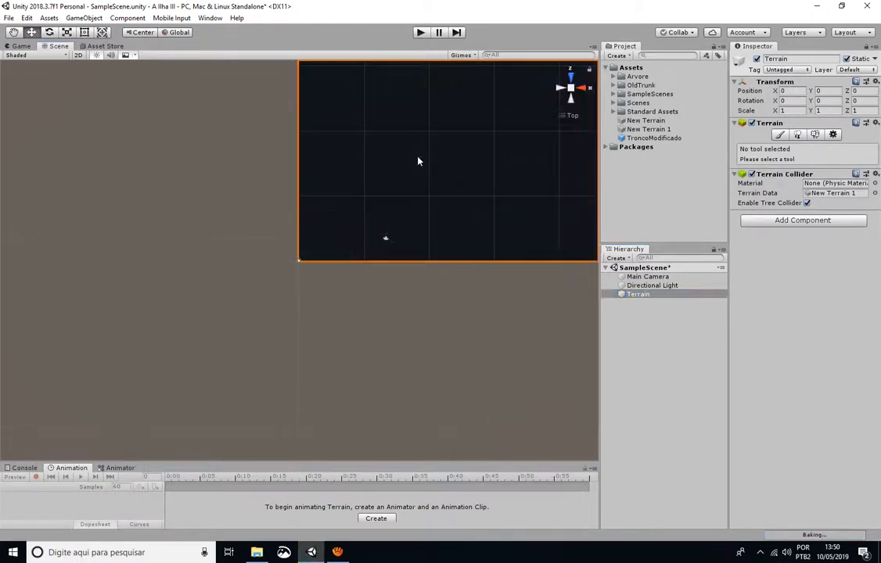
# Step: Open the Terrain's settings and widen the Inspector so the setting names are easier to read
pyautogui.scroll(2, 452, 155)
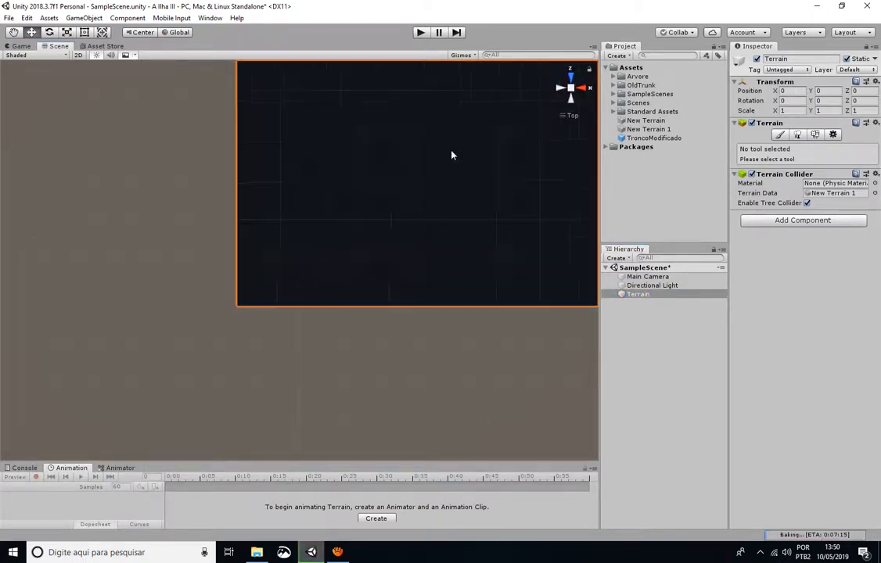
pyautogui.scroll(2, 451, 154)
pyautogui.scroll(-1, 437, 154)
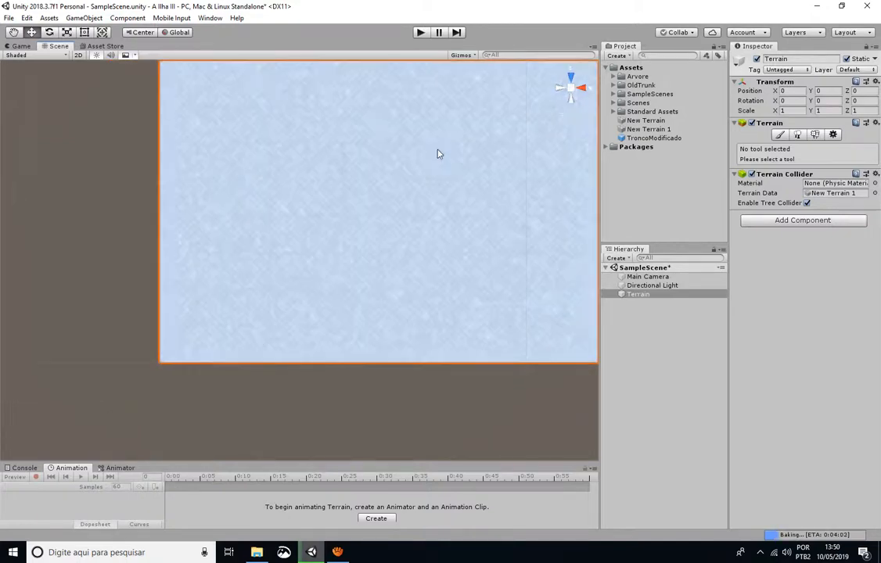
pyautogui.scroll(-2, 438, 154)
pyautogui.scroll(3, 303, 222)
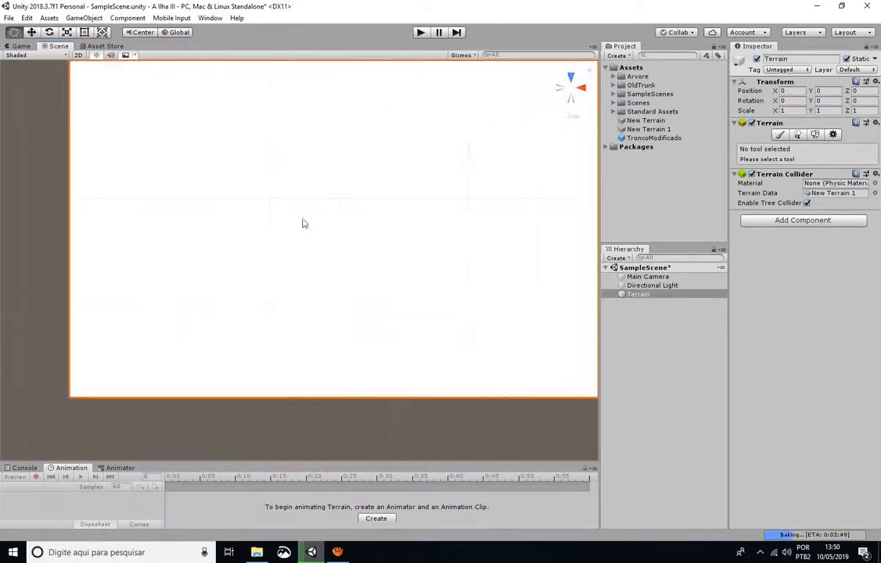
pyautogui.scroll(-3, 285, 220)
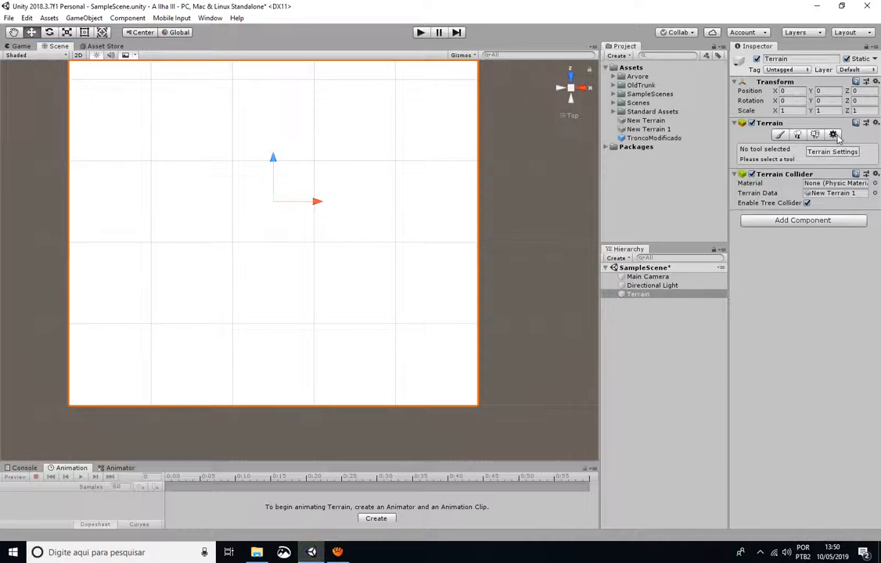
pyautogui.click(832, 135)
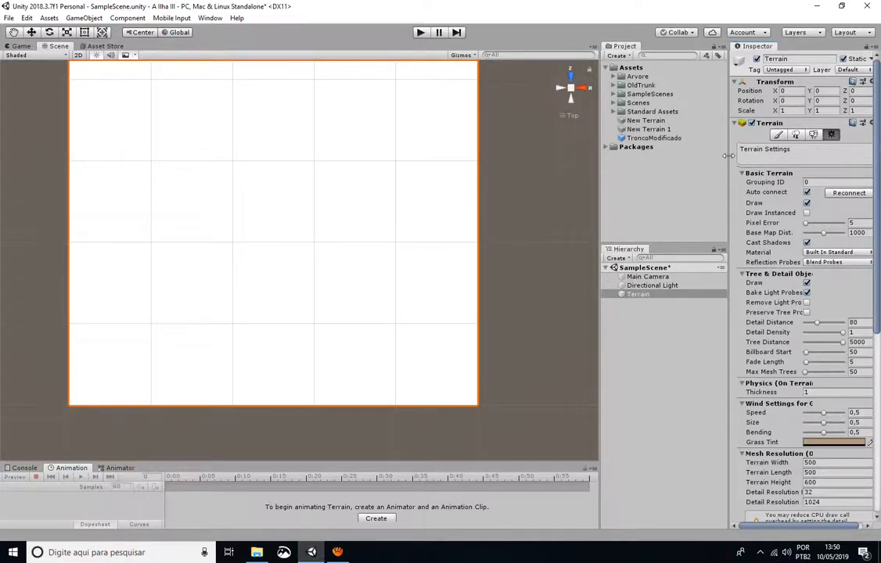
pyautogui.moveTo(600, 183); pyautogui.dragTo(557, 184)
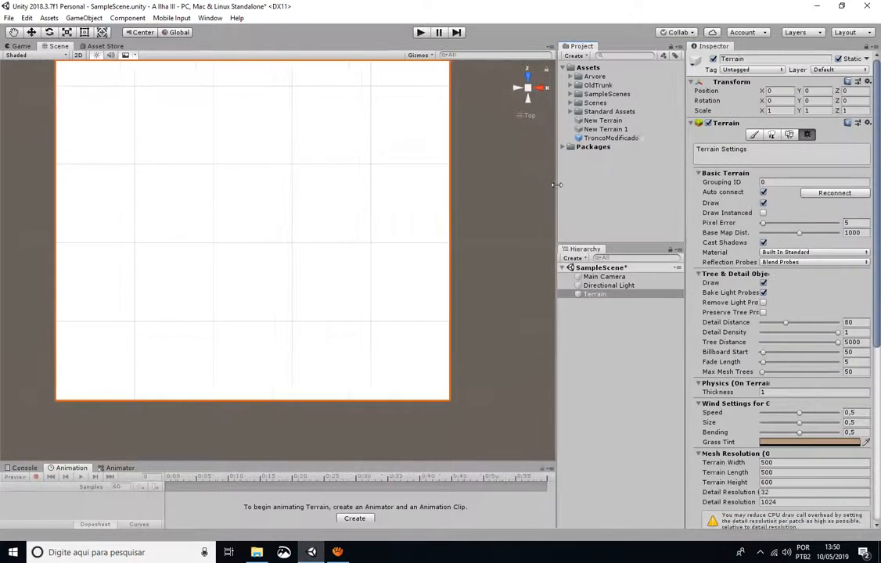
pyautogui.moveTo(647, 183)
pyautogui.mouseDown()
pyautogui.moveTo(688, 184)
pyautogui.moveTo(646, 184)
pyautogui.mouseUp()
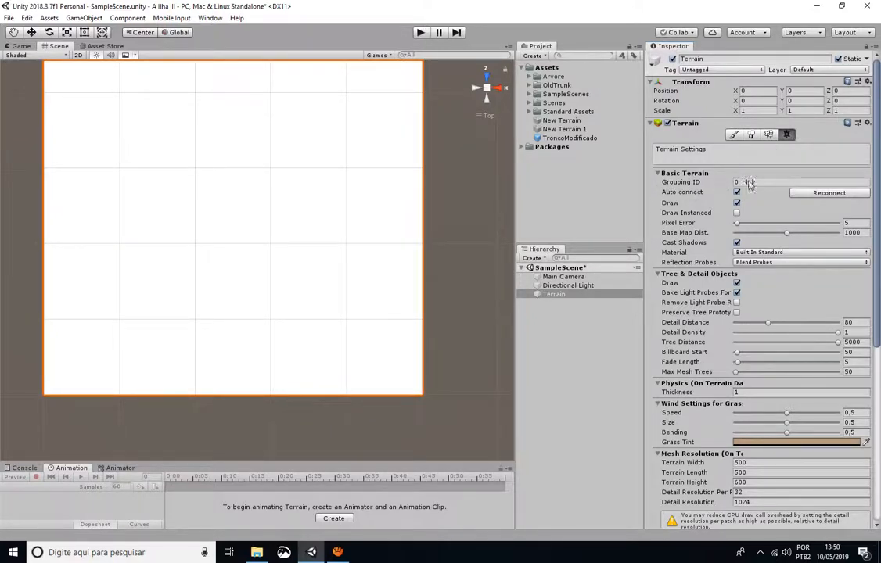
# Step: Collapse the Basic Terrain, Tree & Detail Objects, Physics and Wind Settings sections of the terrain settings
pyautogui.click(659, 174)
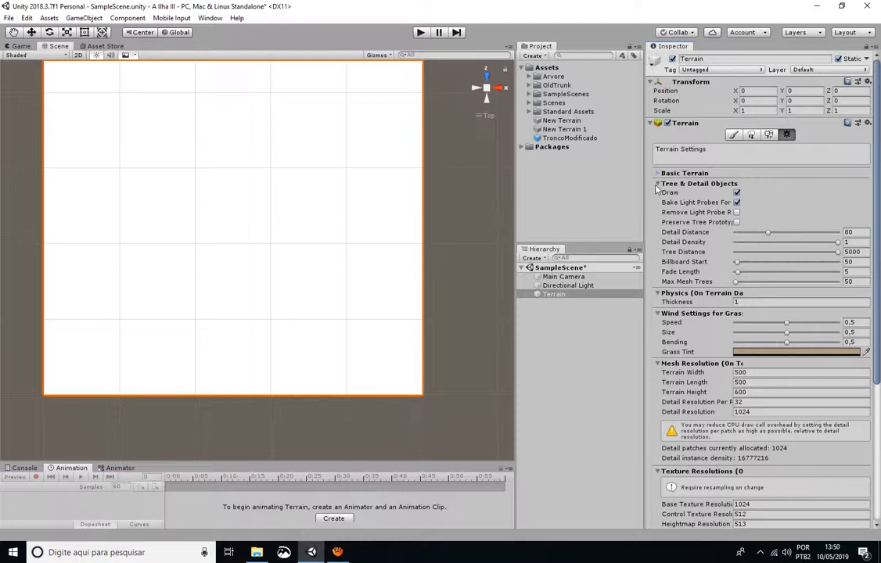
pyautogui.click(658, 183)
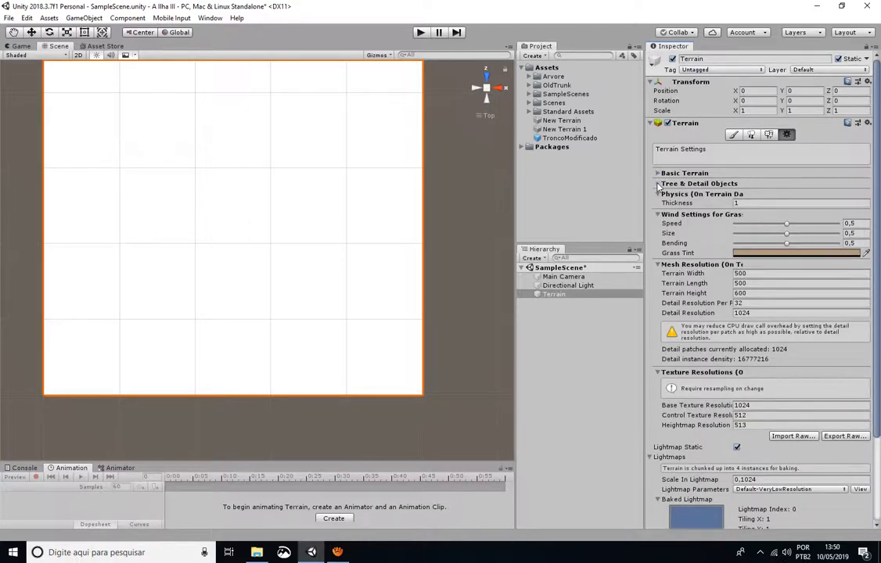
pyautogui.click(658, 195)
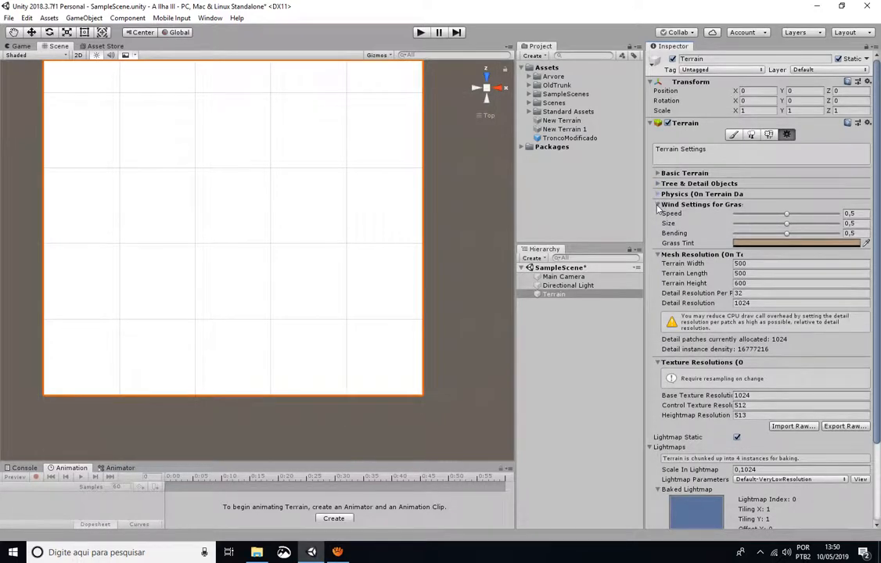
pyautogui.click(657, 205)
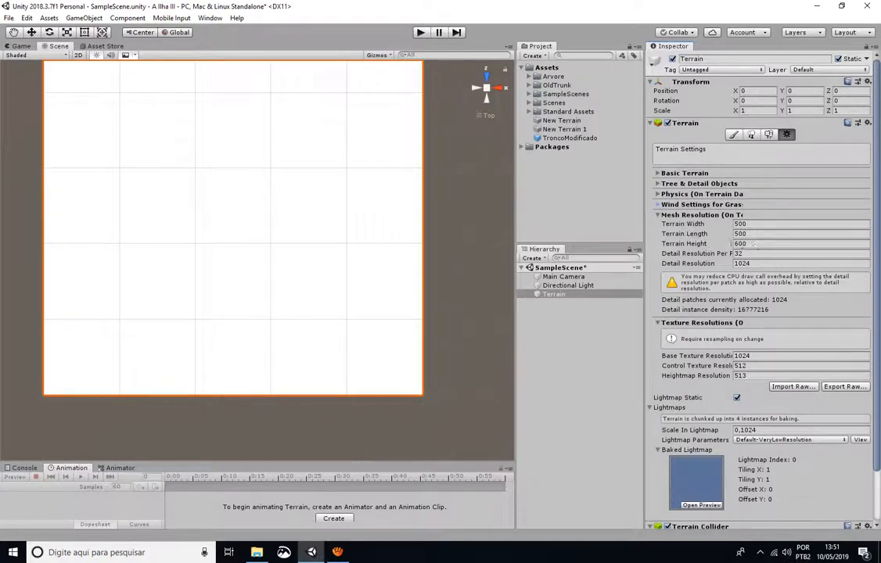
# Step: Set the terrain's width and length to 100 each, and collapse the Mesh Resolution section
pyautogui.click(769, 225)
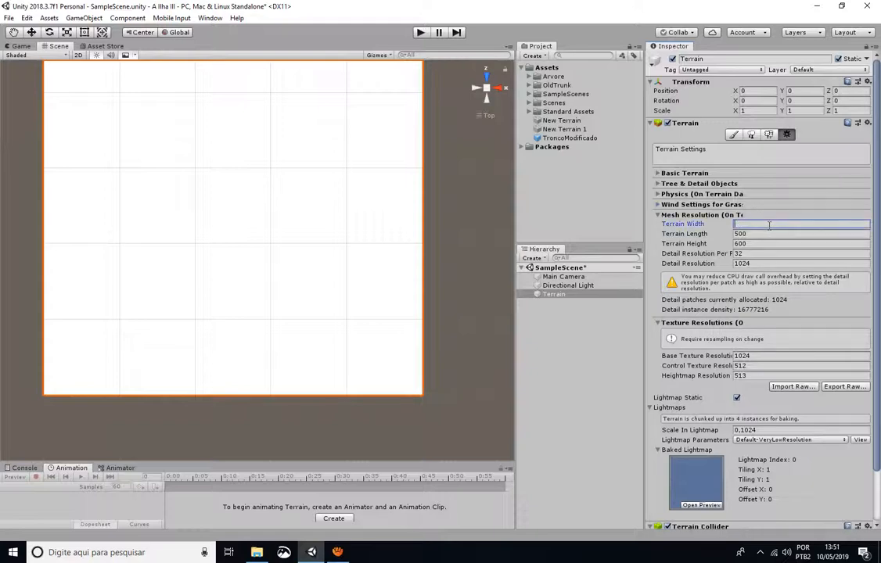
pyautogui.press('Return')
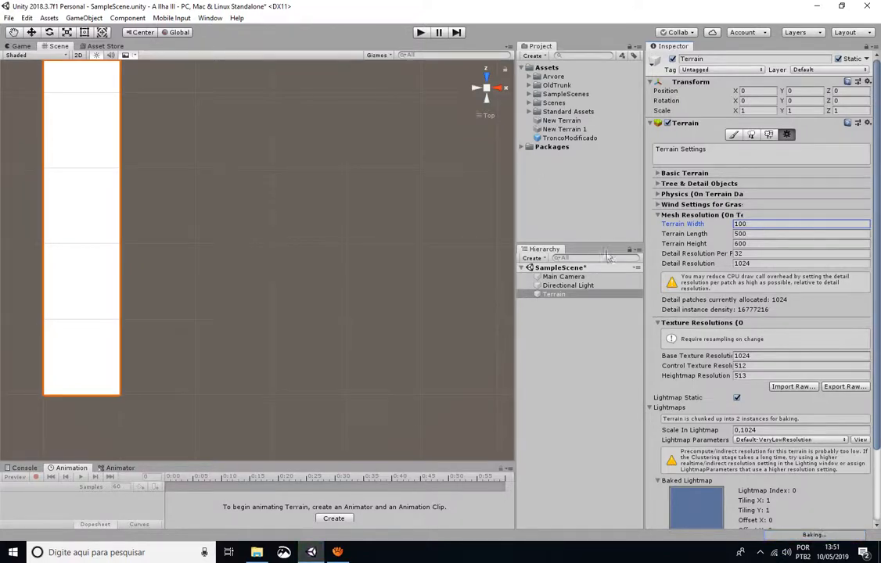
pyautogui.click(770, 233)
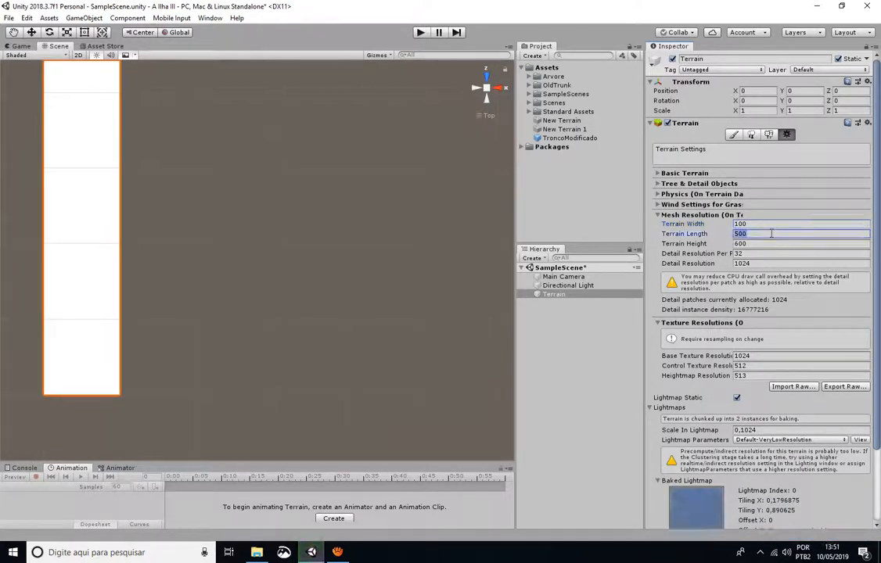
pyautogui.press('Return')
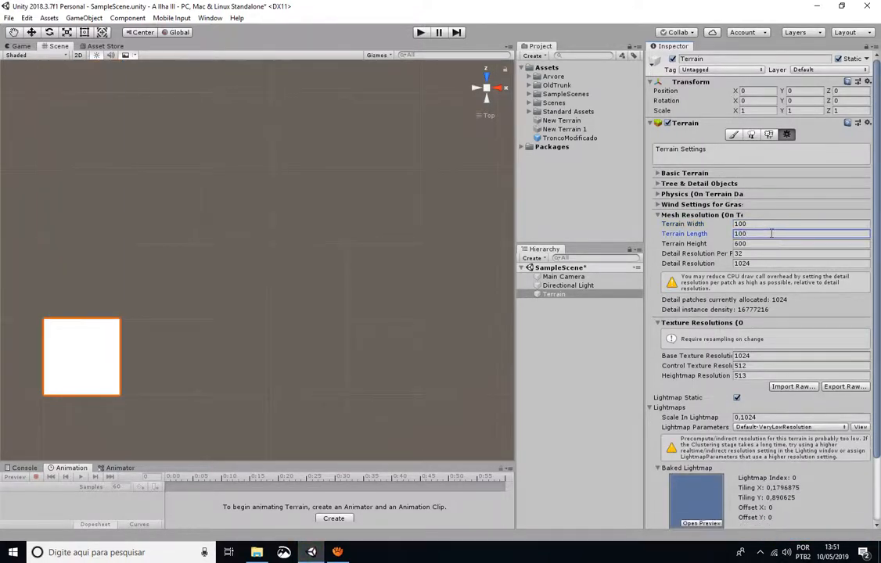
pyautogui.moveTo(108, 357); pyautogui.dragTo(301, 251, button='middle')
pyautogui.scroll(5, 275, 266)
pyautogui.scroll(5, 309, 249)
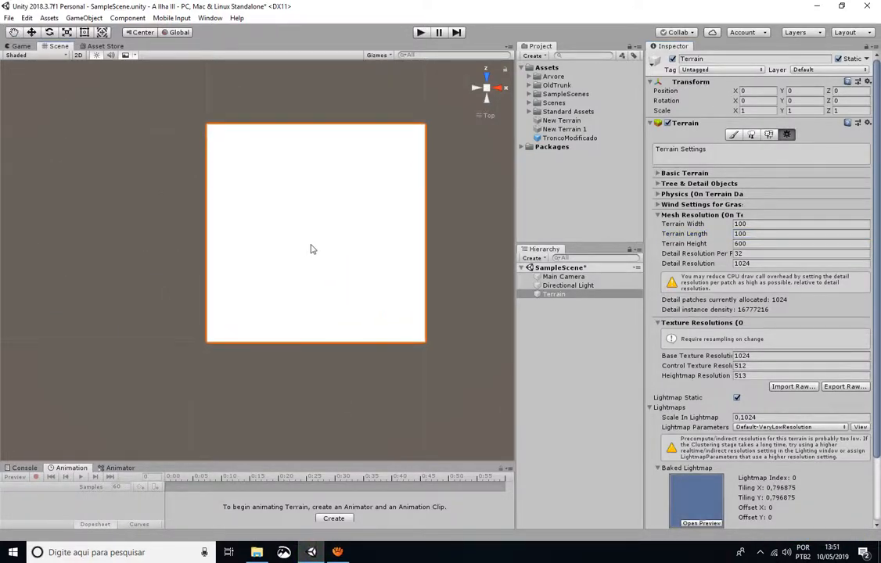
pyautogui.moveTo(364, 255); pyautogui.dragTo(308, 282, button='middle')
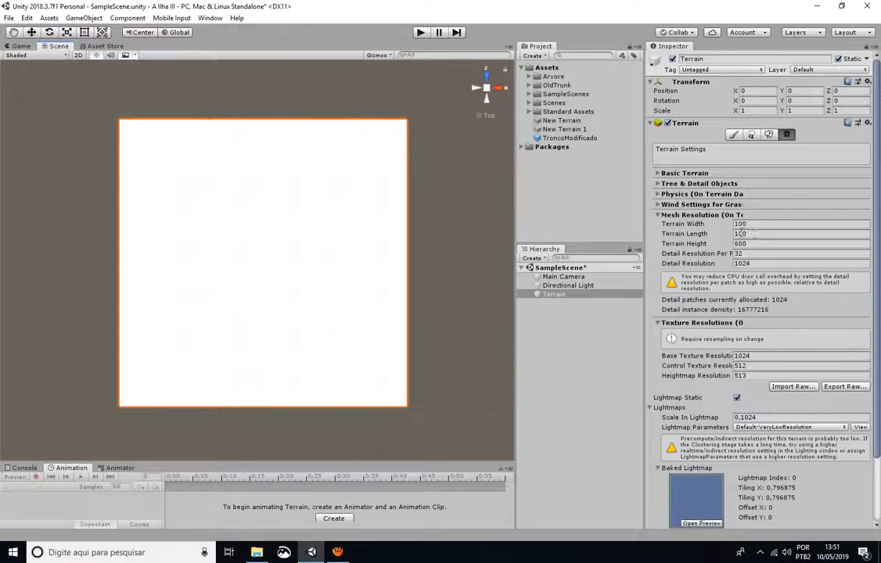
pyautogui.click(657, 215)
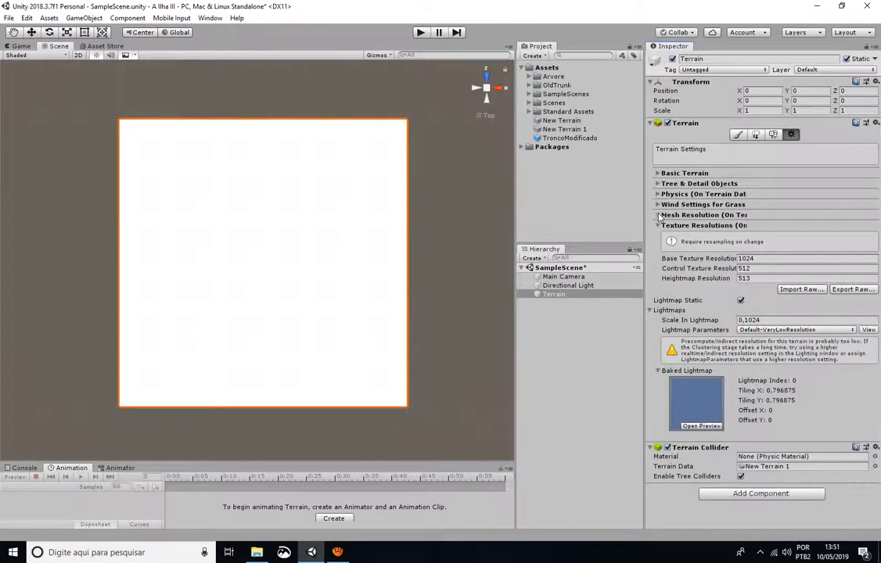
# Step: Place the RigidBodyFPSController prefab from Standard Assets' FirstPersonCharacter Prefabs folder near the middle of the terrain
pyautogui.click(531, 113)
pyautogui.click(537, 139)
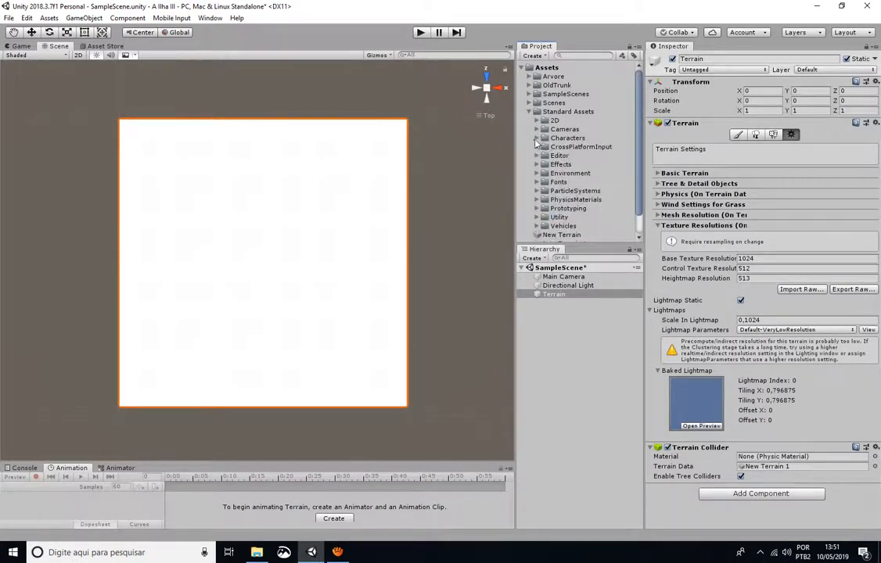
pyautogui.click(536, 139)
pyautogui.click(545, 147)
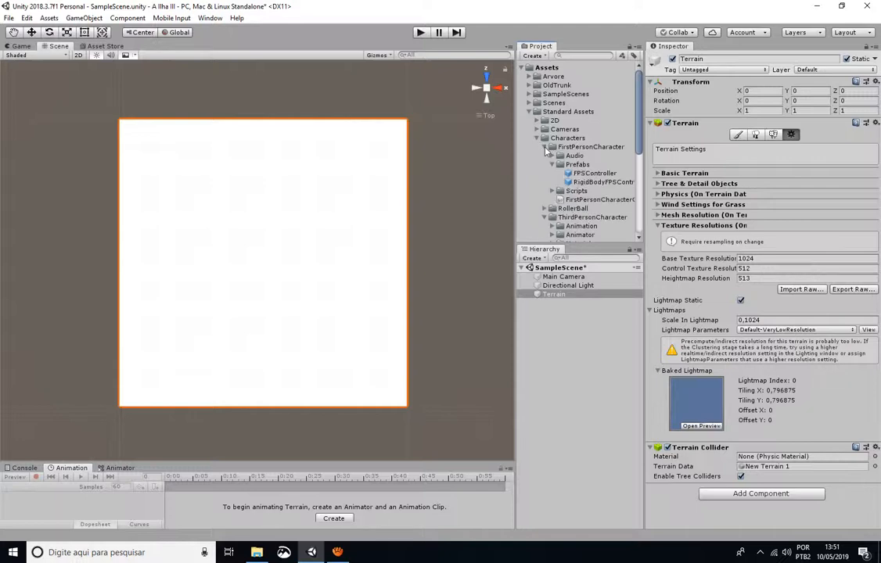
pyautogui.click(573, 164)
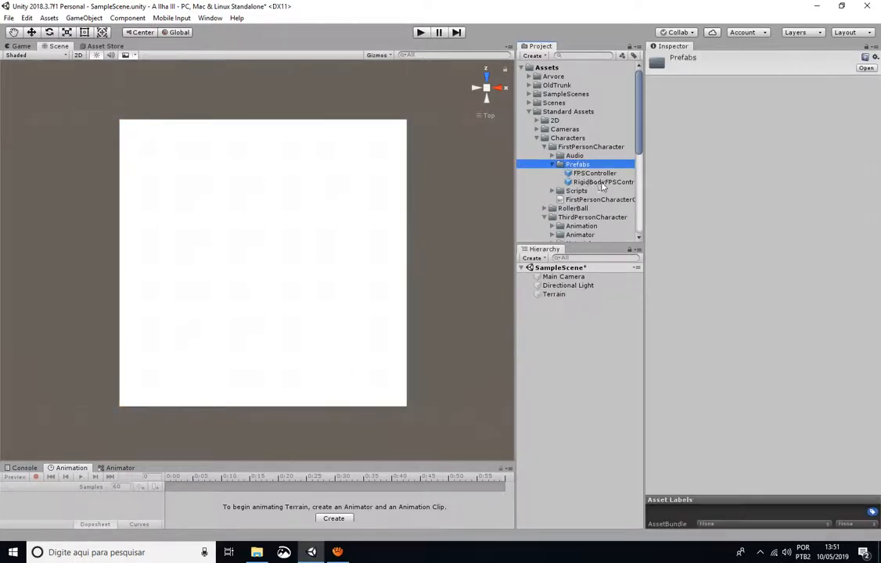
pyautogui.moveTo(616, 185); pyautogui.dragTo(235, 300)
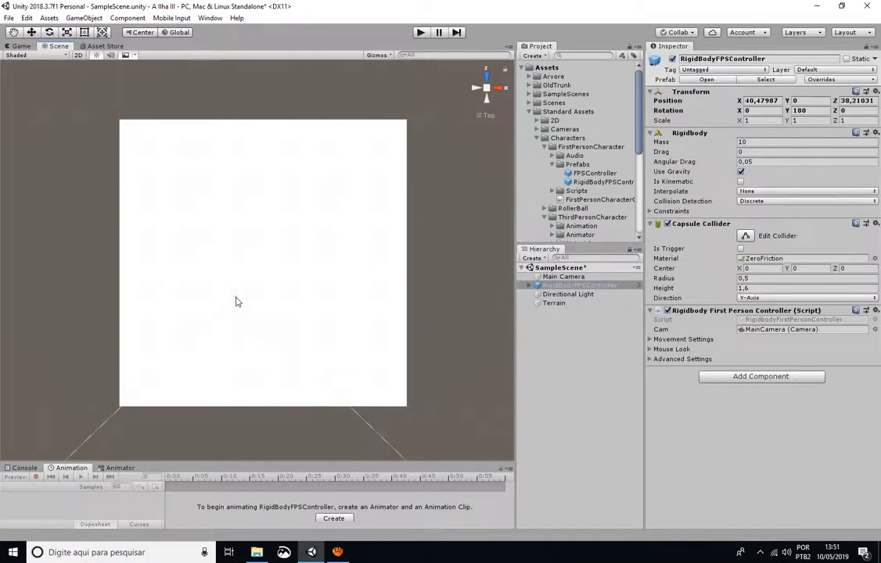
# Step: Raise the RigidBodyFPSController above the terrain to about Y 2.2 in the right side view, and play-test the scene
pyautogui.press('f')
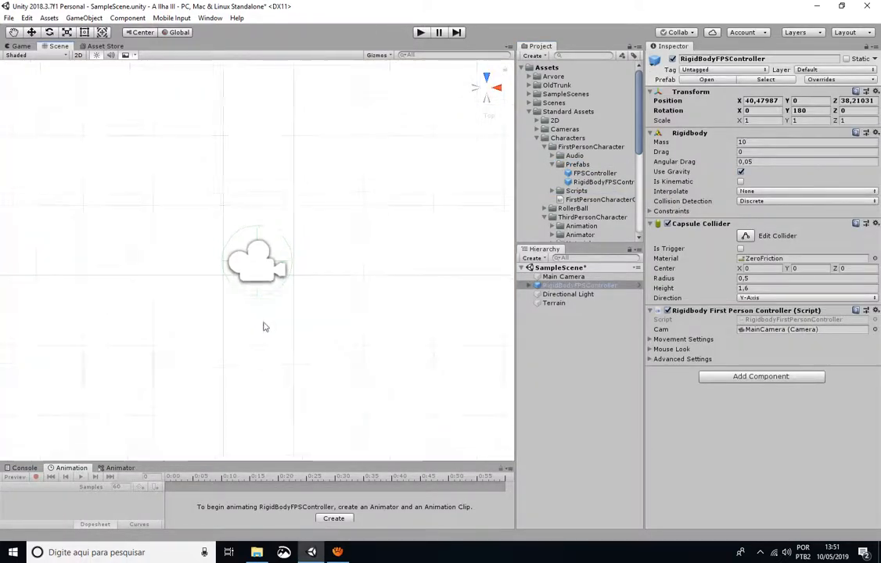
pyautogui.click(495, 88)
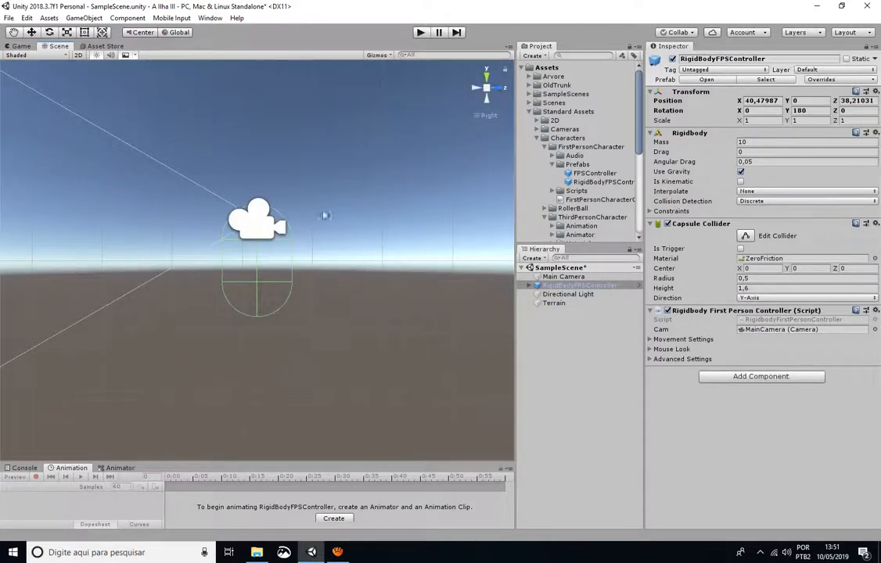
pyautogui.click(32, 33)
pyautogui.moveTo(227, 196); pyautogui.dragTo(286, 110)
pyautogui.click(420, 33)
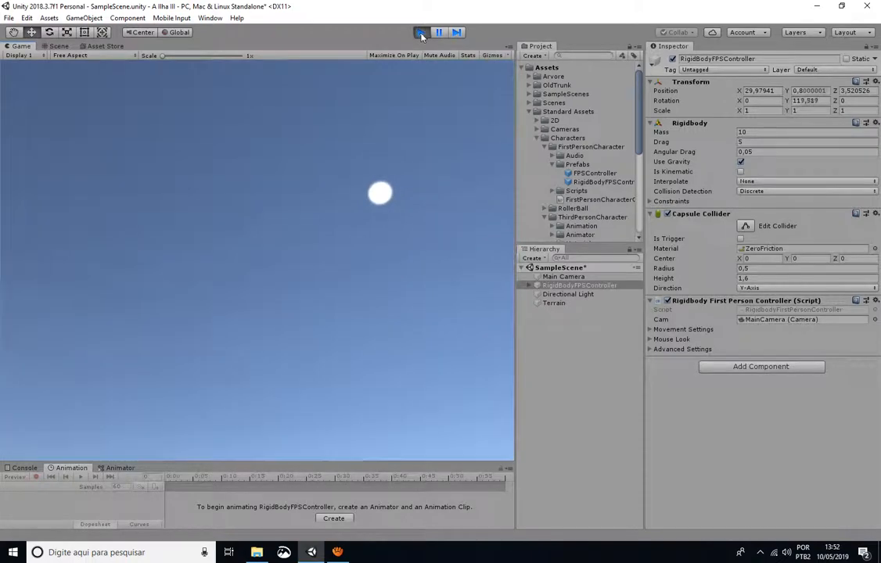
pyautogui.click(420, 33)
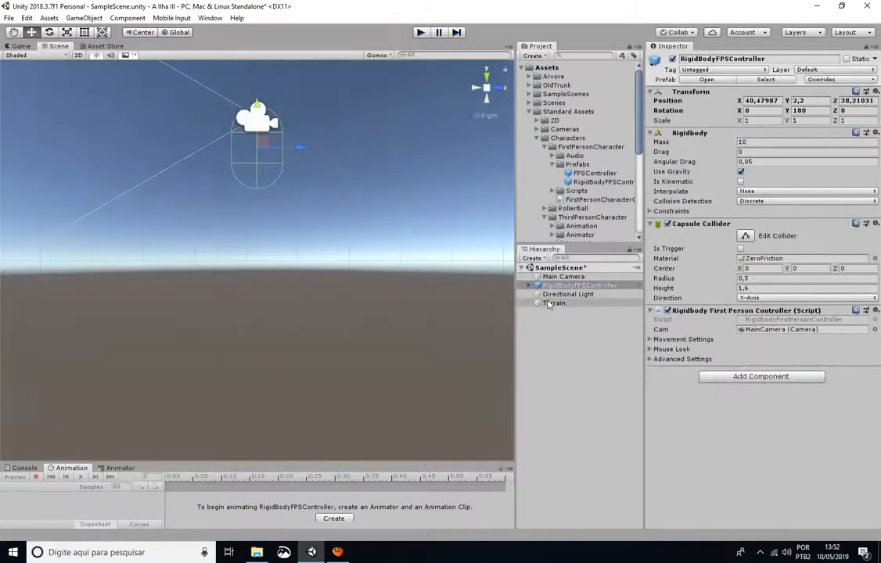
# Step: Select the Terrain, frame it in an angled view and activate its Paint Details tool
pyautogui.click(552, 303)
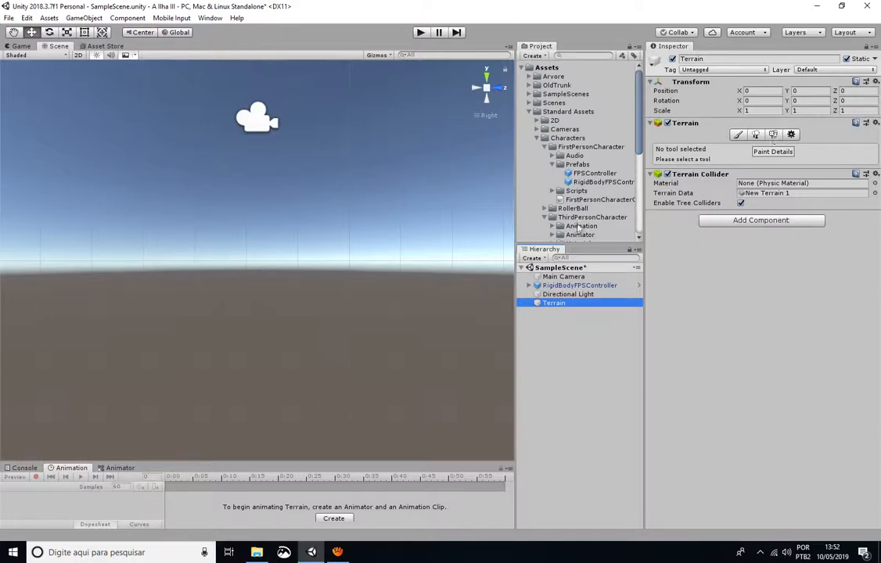
pyautogui.scroll(-5, 345, 253)
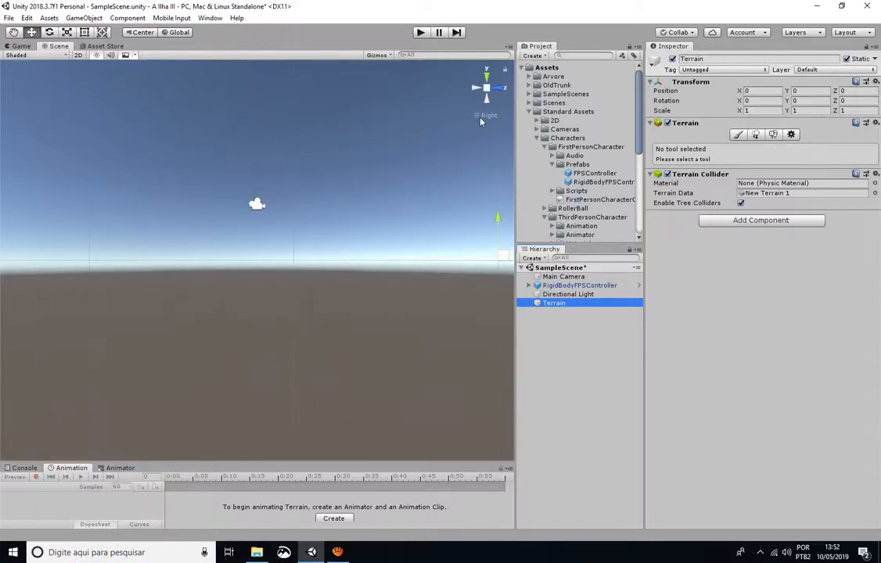
pyautogui.press('f')
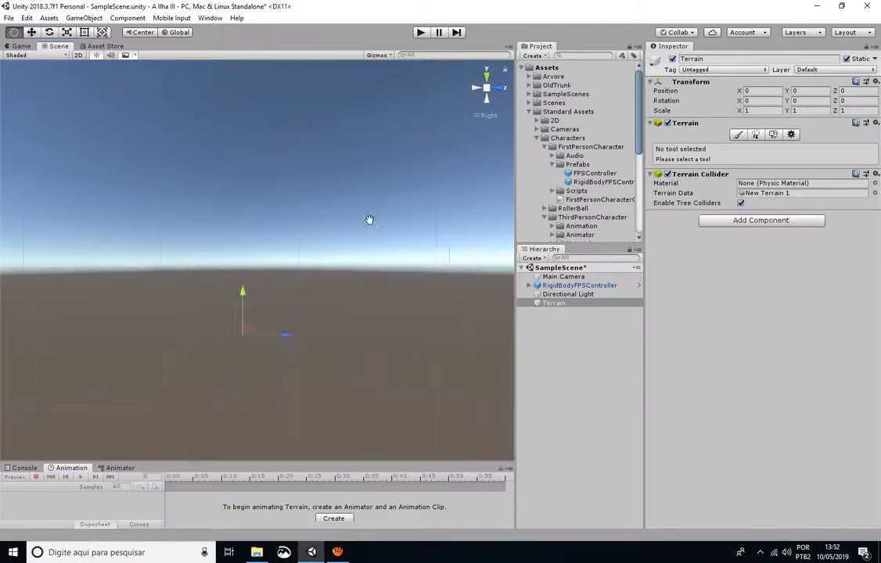
pyautogui.keyDown('alt'); pyautogui.moveTo(356, 239); pyautogui.dragTo(337, 240); pyautogui.keyUp('alt')
pyautogui.moveTo(338, 240); pyautogui.dragTo(285, 315, button='middle')
pyautogui.scroll(5, 284, 316)
pyautogui.scroll(2, 285, 317)
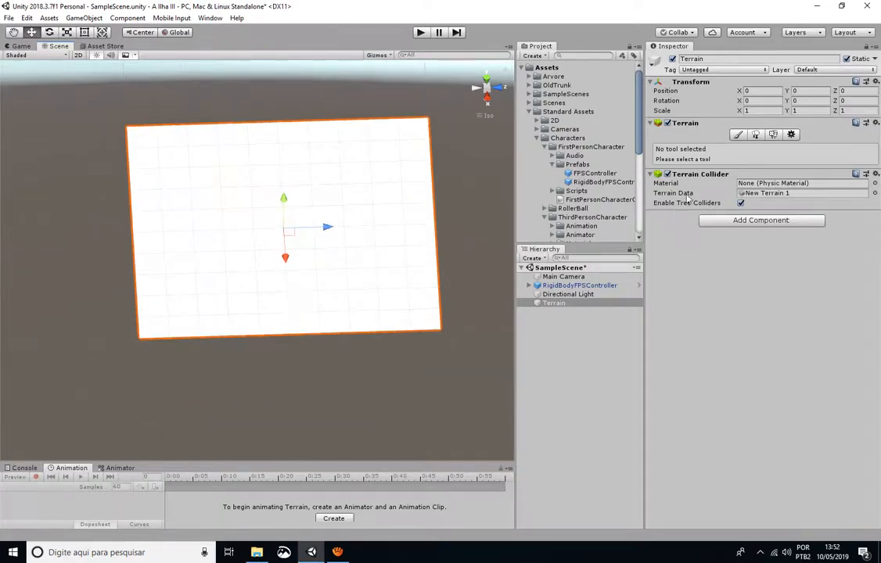
pyautogui.click(774, 135)
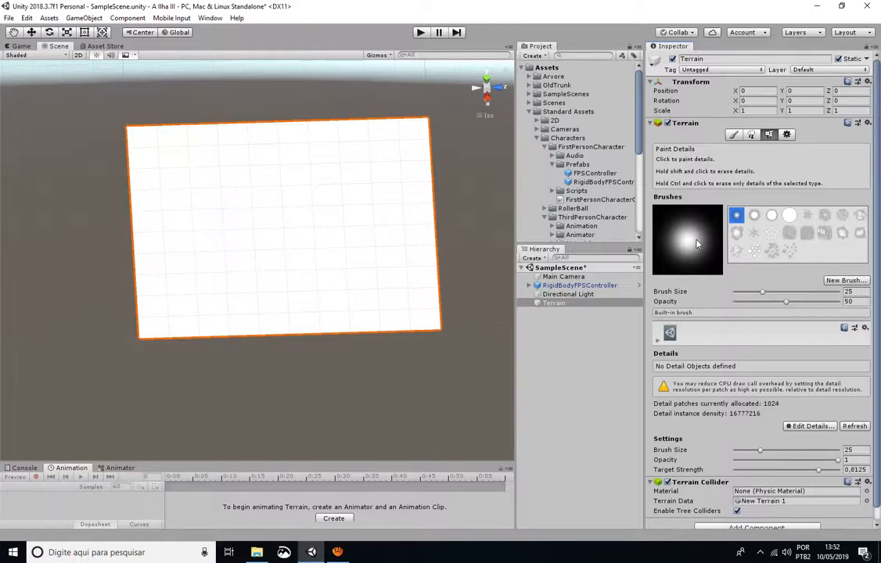
pyautogui.scroll(4, 305, 311)
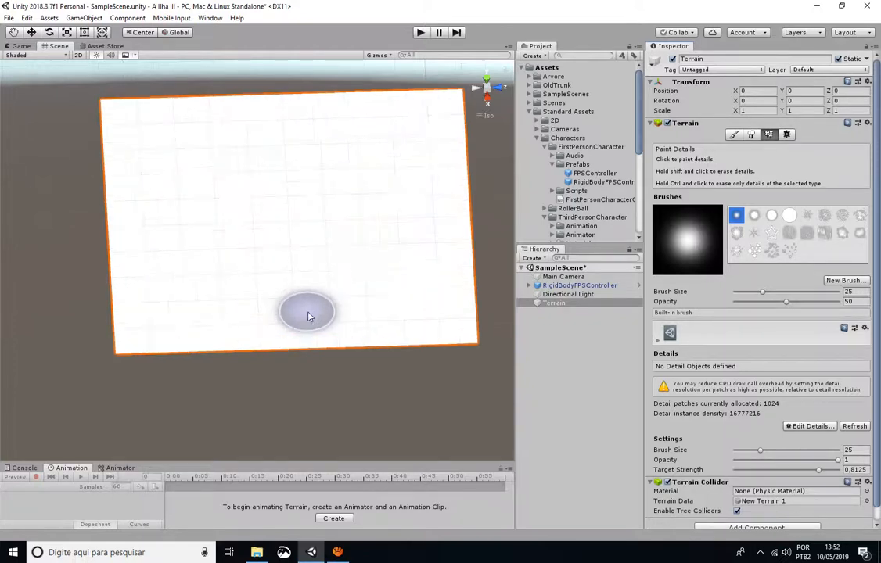
pyautogui.scroll(6, 267, 340)
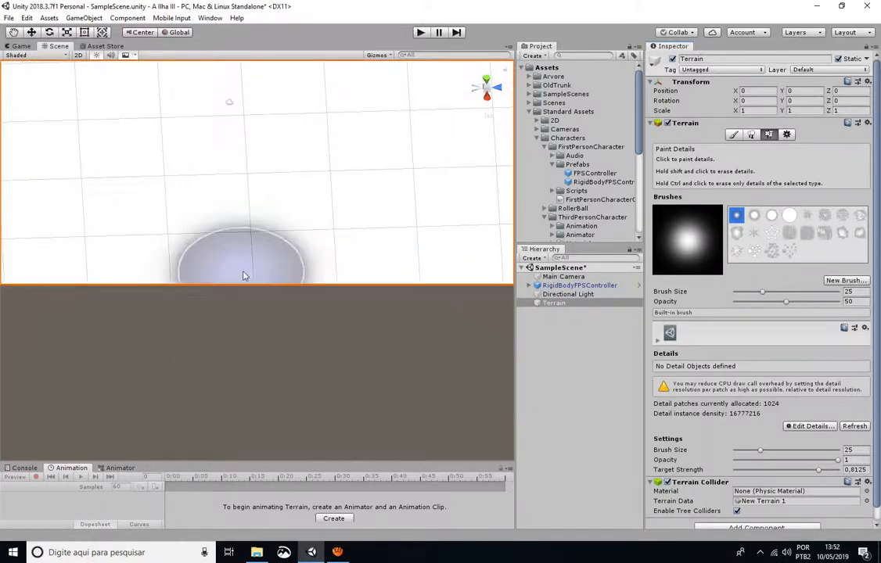
pyautogui.scroll(-3, 243, 275)
pyautogui.click(547, 302)
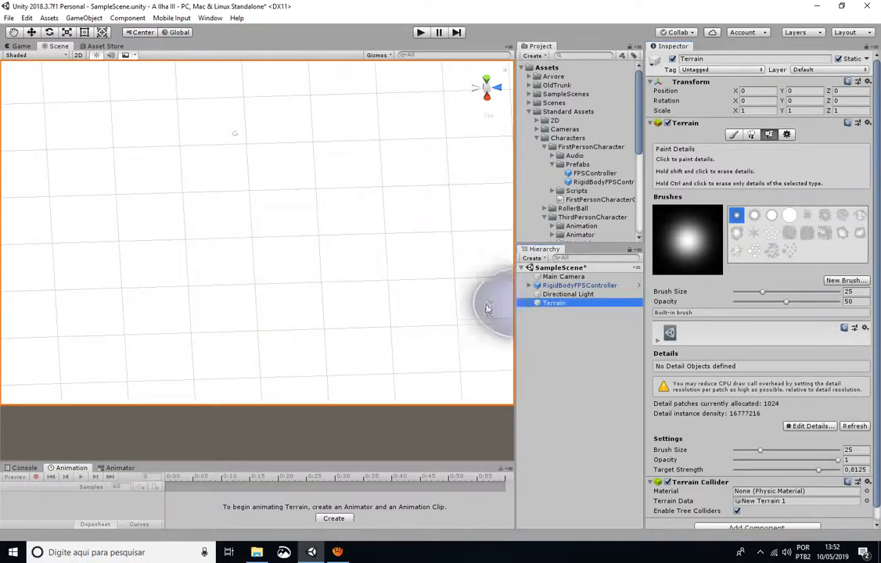
pyautogui.scroll(6, 201, 317)
pyautogui.scroll(-2, 215, 311)
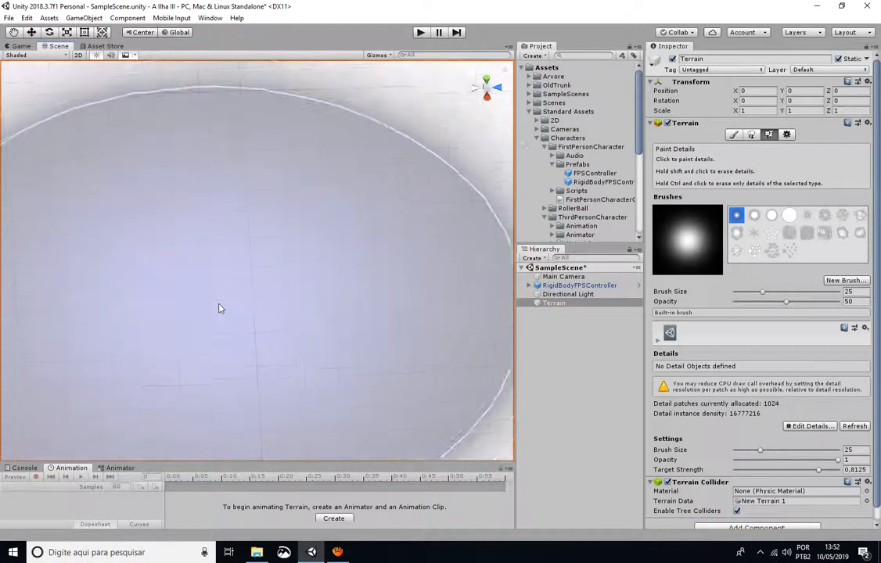
# Step: Choose the textured, overlapping-rings detail brush and set its Brush Size to 13.5 and Opacity to 40
pyautogui.scroll(-6, 224, 306)
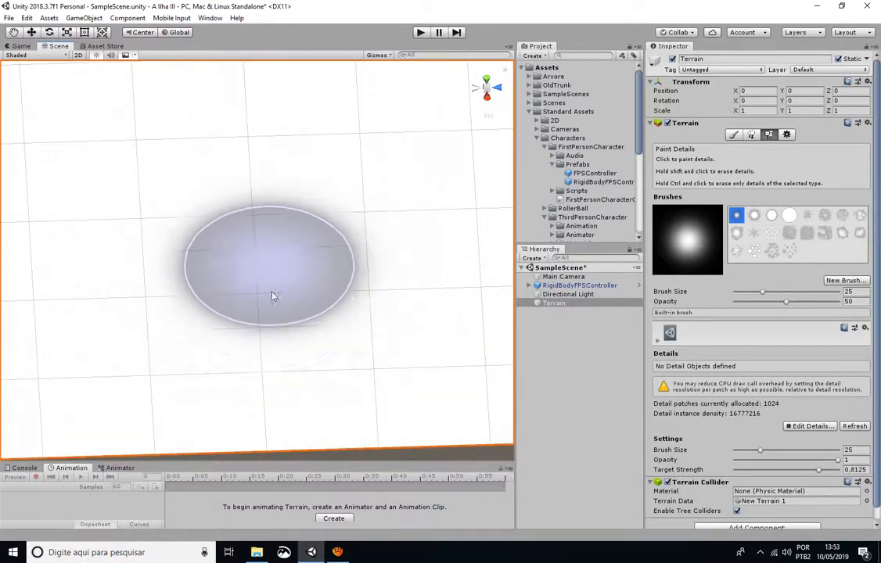
pyautogui.click(753, 215)
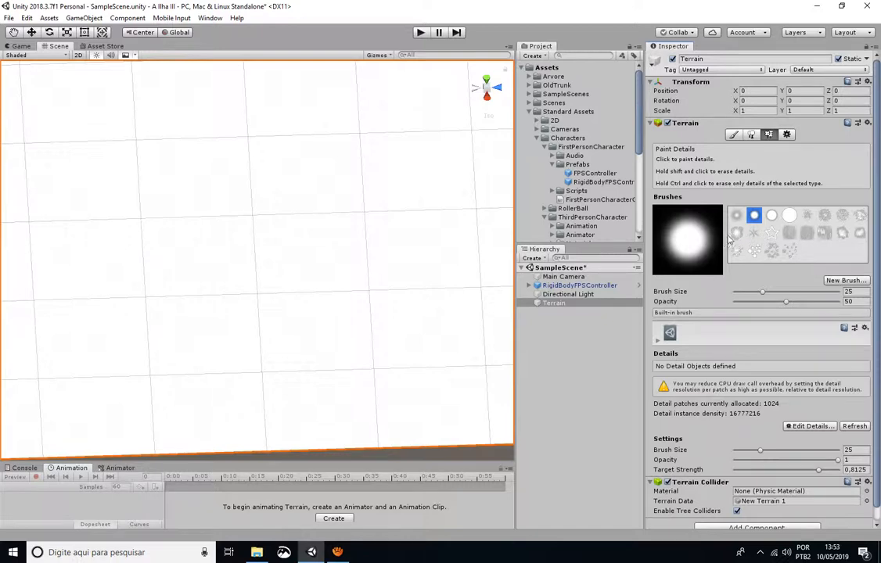
pyautogui.click(736, 233)
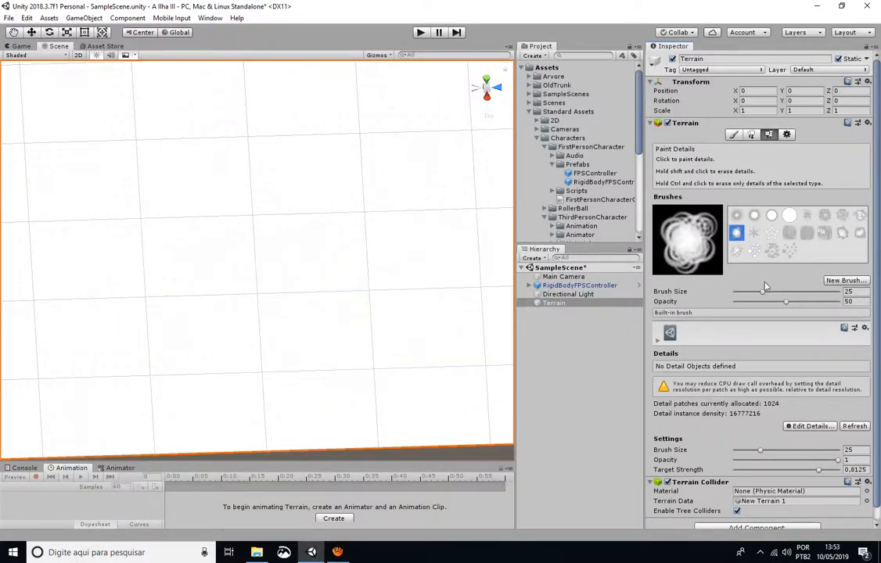
pyautogui.moveTo(765, 292)
pyautogui.mouseDown()
pyautogui.moveTo(799, 292)
pyautogui.moveTo(749, 292)
pyautogui.mouseUp()
pyautogui.moveTo(783, 302); pyautogui.dragTo(755, 302)
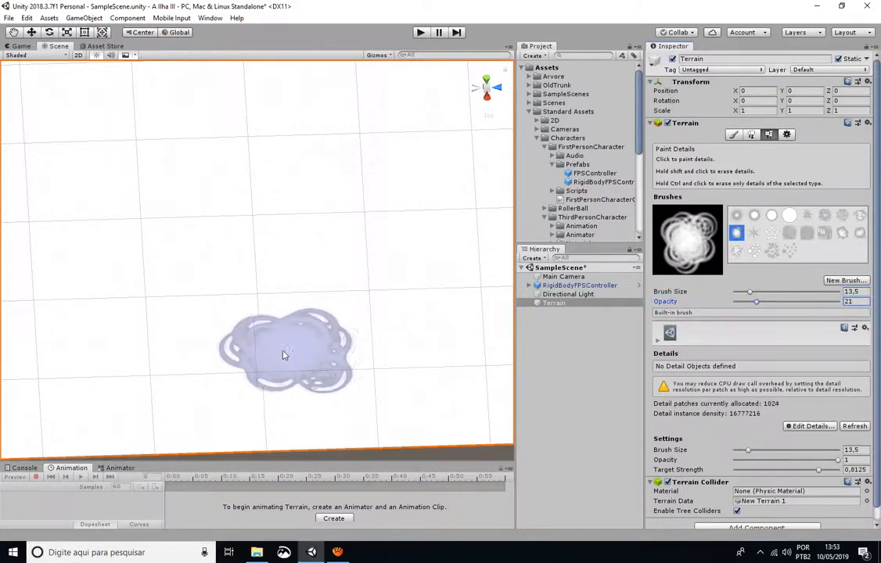
pyautogui.moveTo(755, 302); pyautogui.dragTo(768, 302)
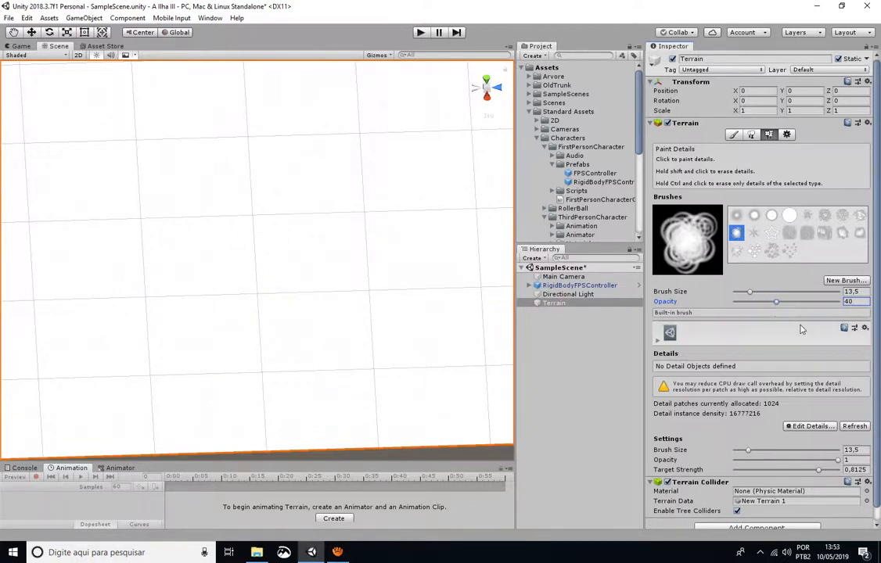
pyautogui.scroll(-1, 794, 328)
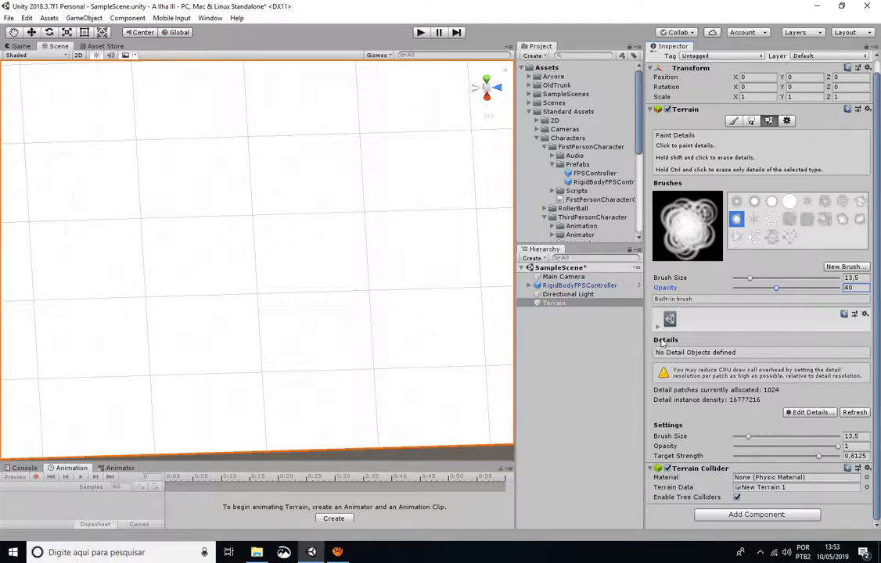
pyautogui.click(810, 414)
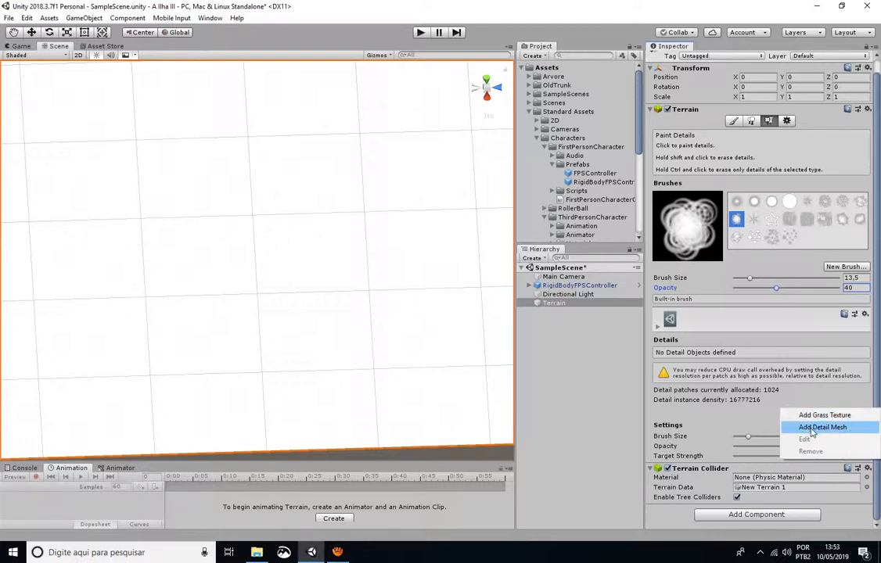
pyautogui.click(819, 428)
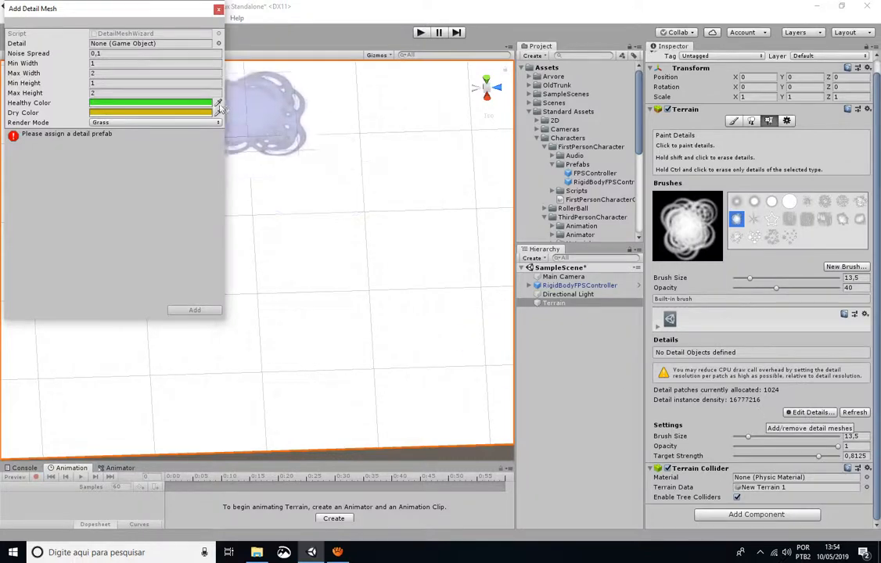
pyautogui.click(218, 10)
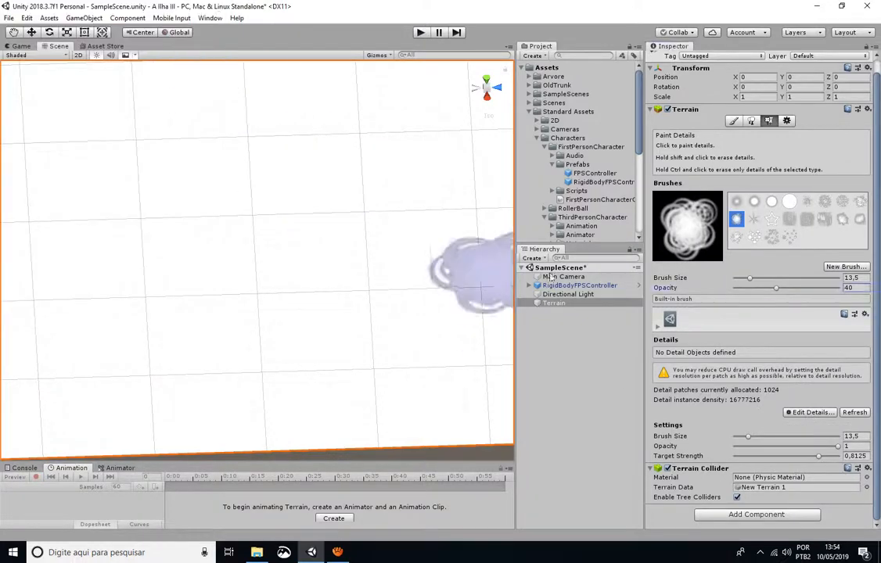
# Step: Collapse the Standard Assets folder, choose the second soft round brush, and add GrassFrond02AlbedoAlpha to the terrain details as a grass texture
pyautogui.click(529, 113)
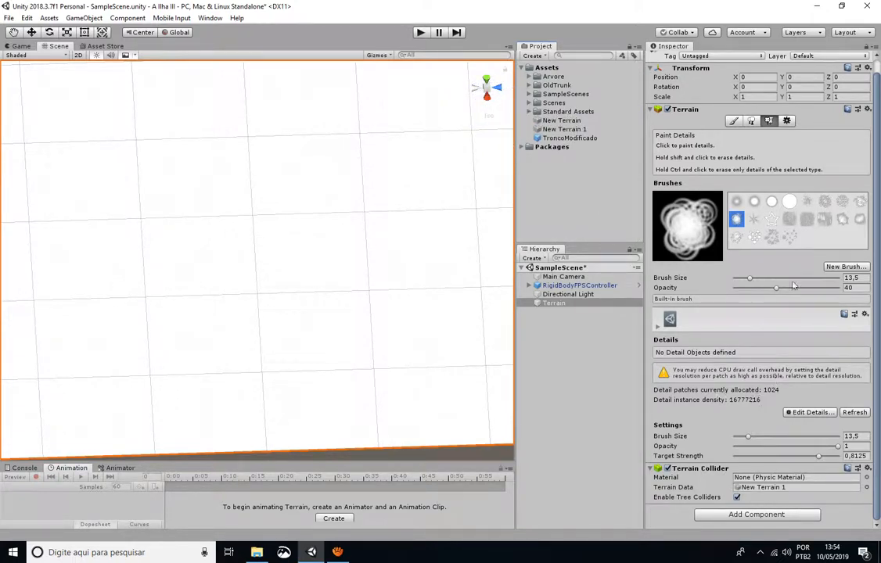
pyautogui.click(755, 203)
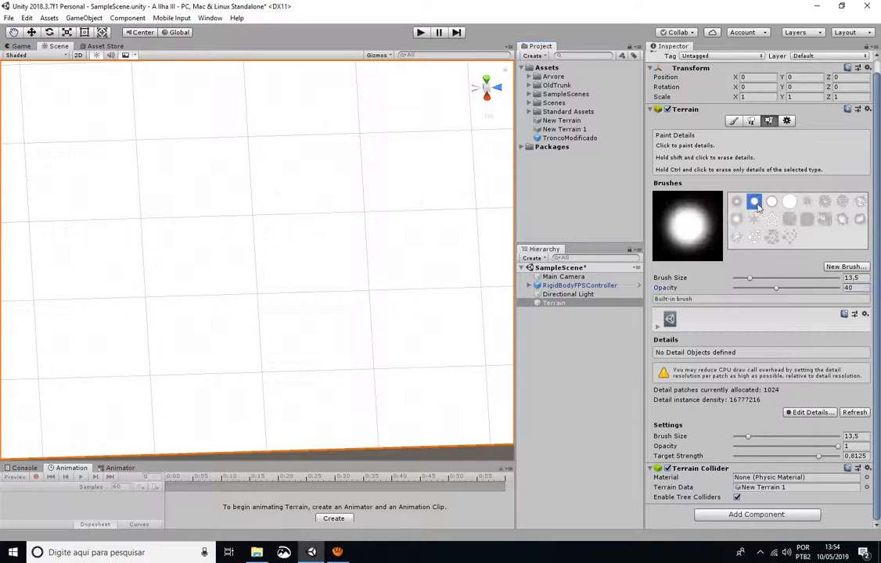
pyautogui.click(799, 415)
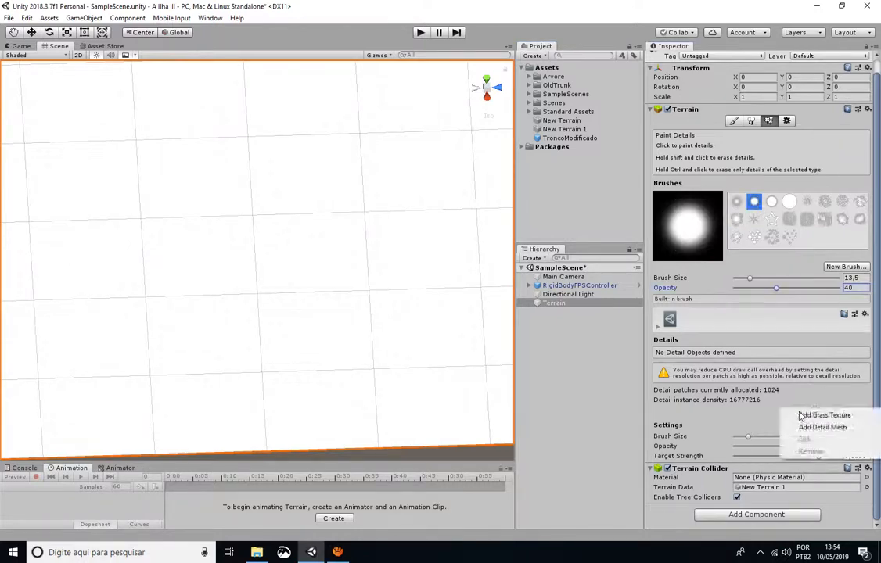
pyautogui.click(817, 417)
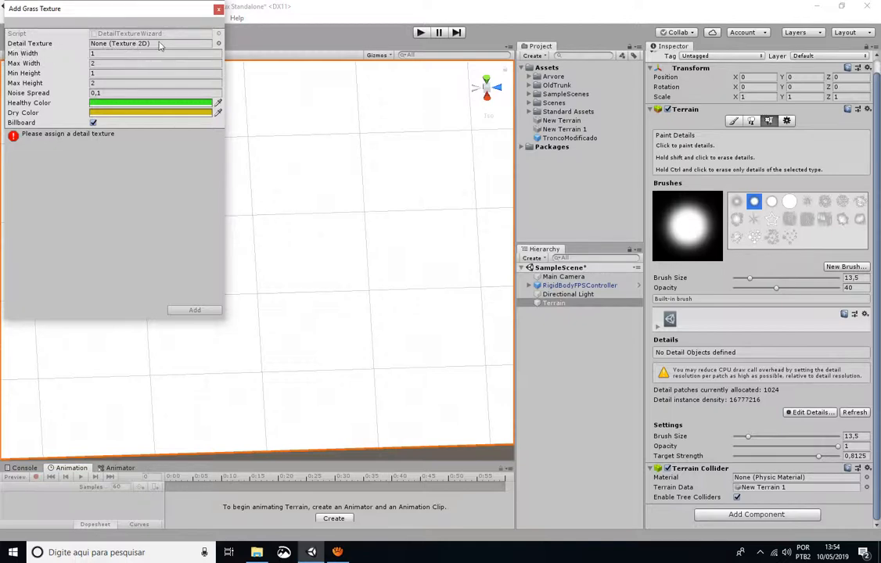
pyautogui.click(219, 45)
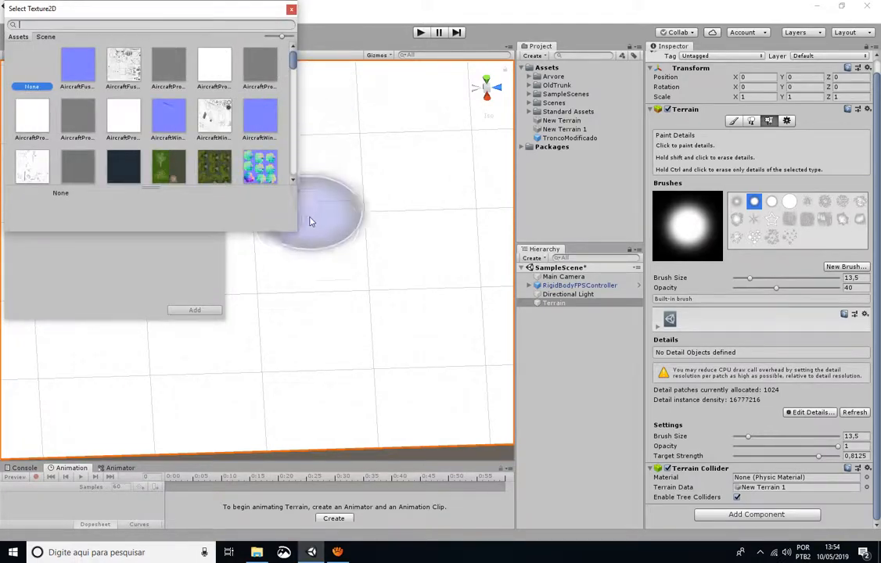
pyautogui.moveTo(298, 234); pyautogui.dragTo(473, 384)
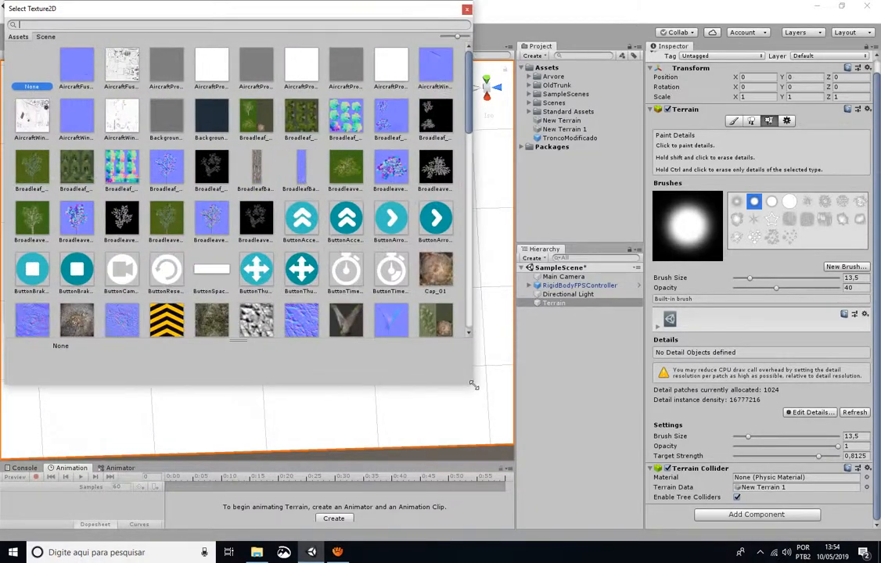
pyautogui.scroll(-5, 243, 210)
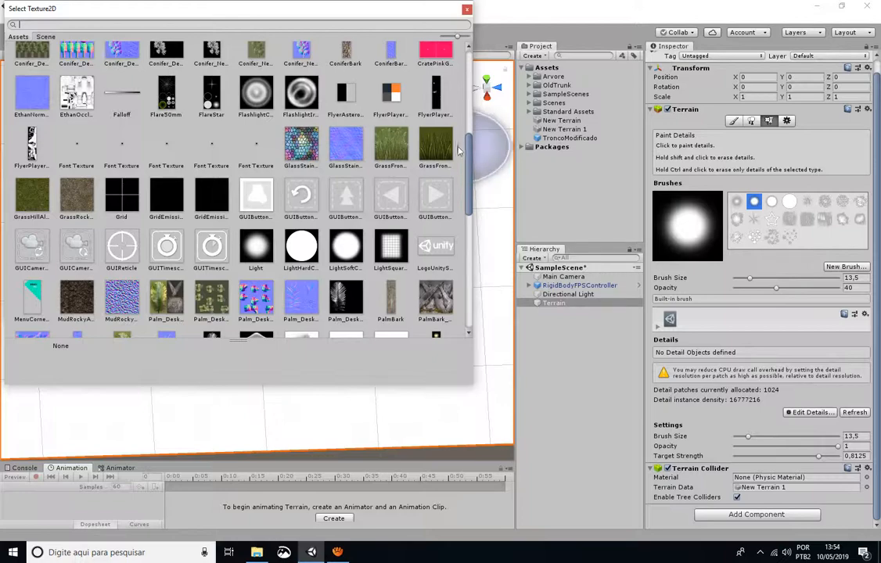
pyautogui.moveTo(472, 135); pyautogui.dragTo(512, 135)
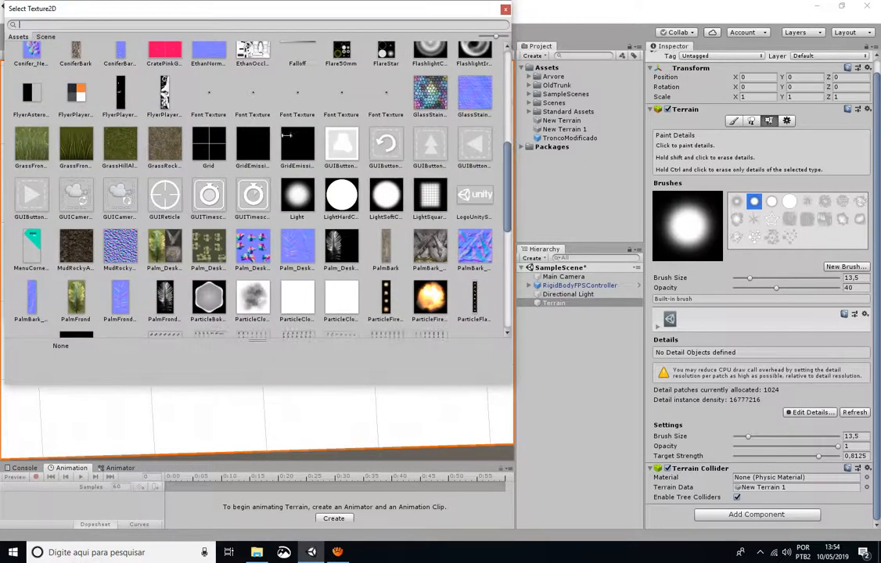
pyautogui.click(76, 144)
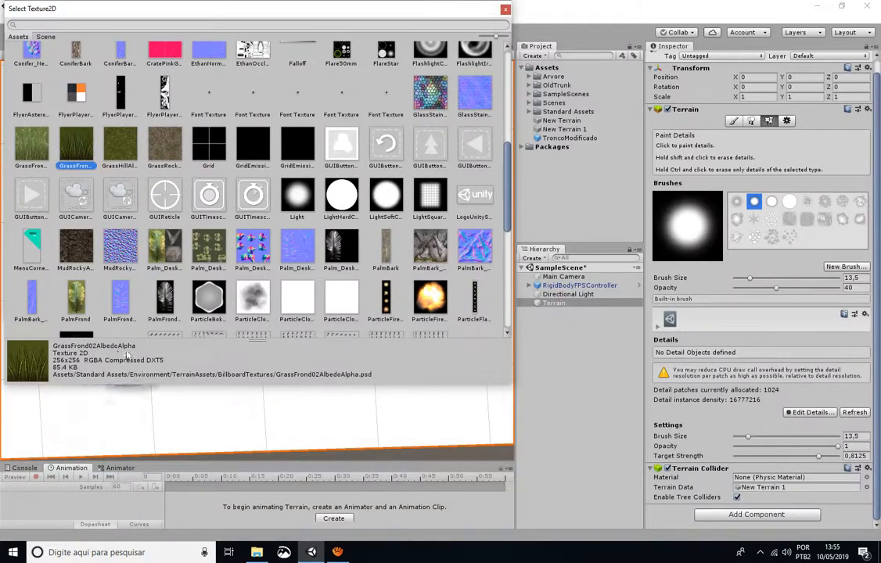
pyautogui.doubleClick(73, 146)
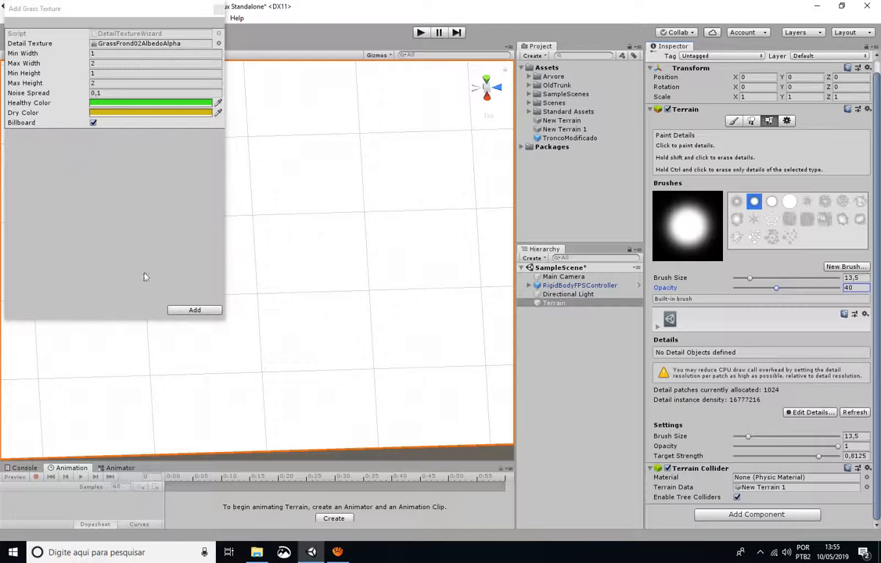
pyautogui.click(194, 310)
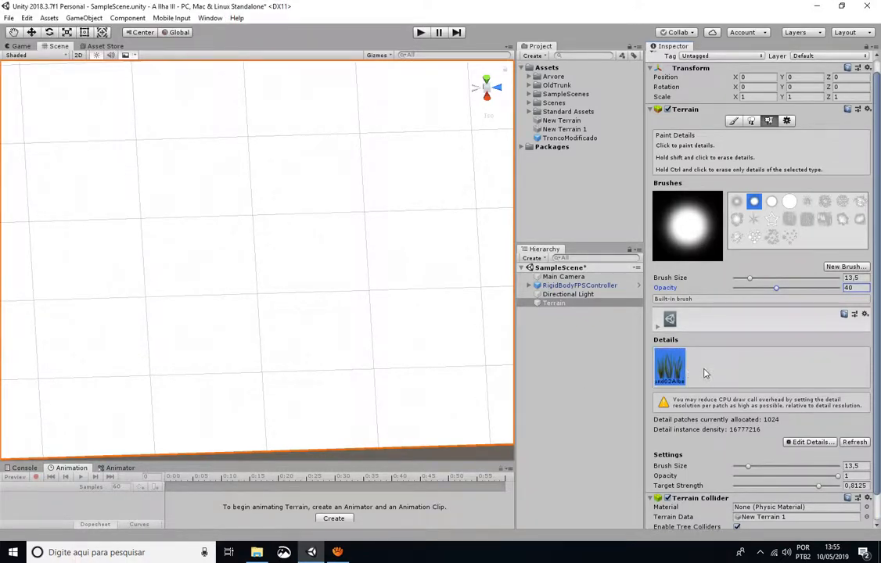
# Step: Add GrassFrond01AlbedoAlpha to the terrain details as a second grass texture
pyautogui.click(817, 442)
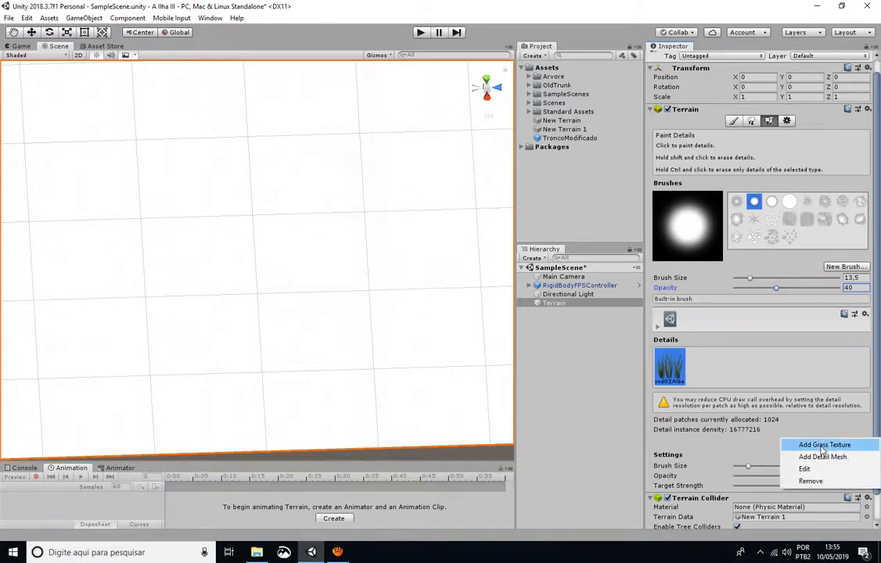
pyautogui.click(823, 445)
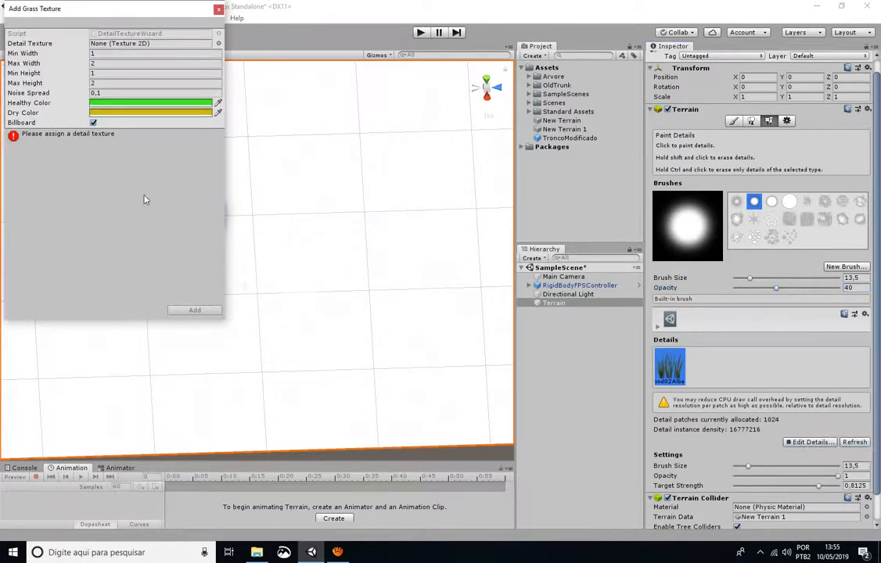
pyautogui.click(219, 44)
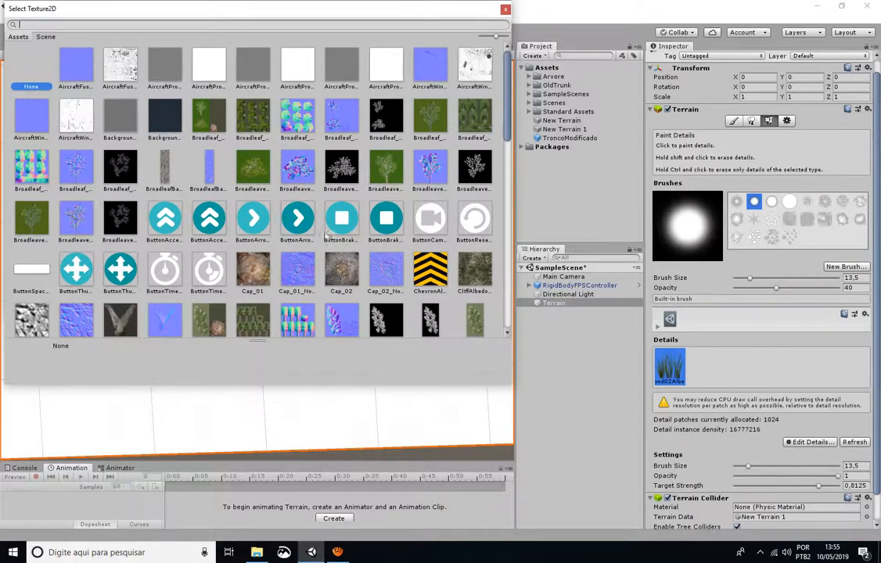
pyautogui.scroll(-6, 234, 227)
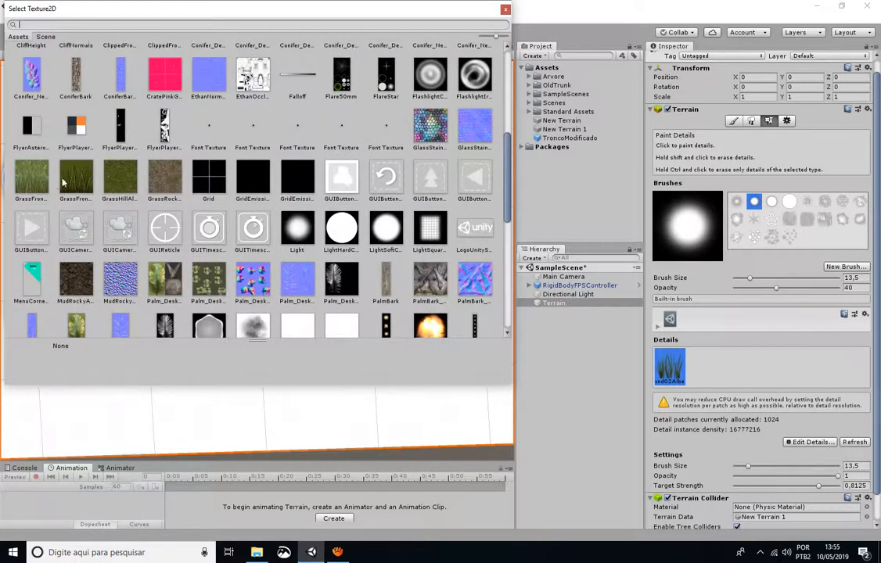
pyautogui.click(34, 187)
pyautogui.doubleClick(32, 181)
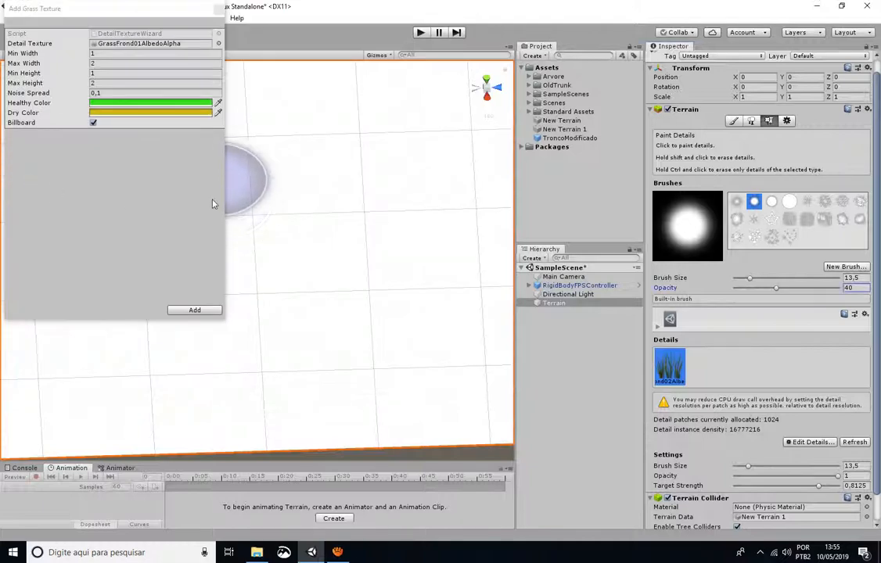
pyautogui.click(196, 310)
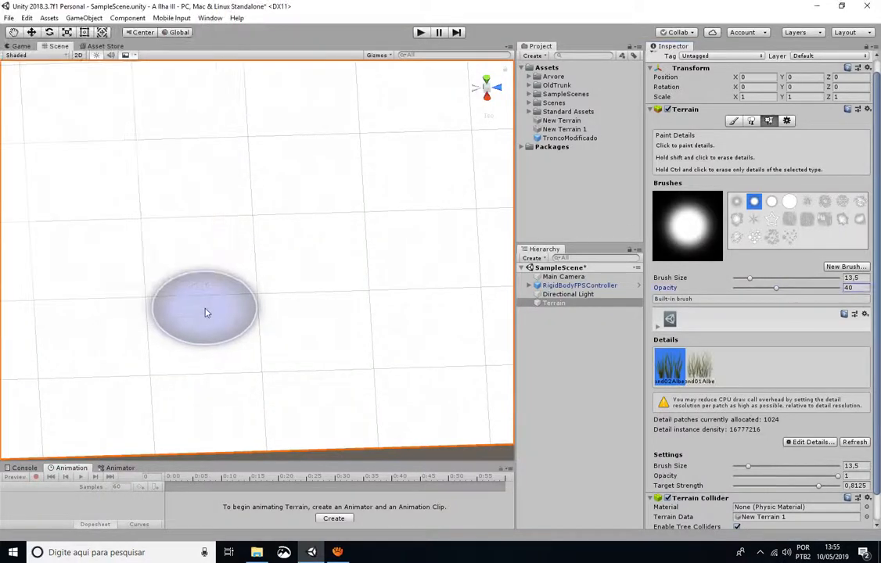
# Step: Paint a dense trial patch of the GrassFrond02 grass, lower the Target Strength to 0.125 and erase the patch
pyautogui.scroll(5, 237, 365)
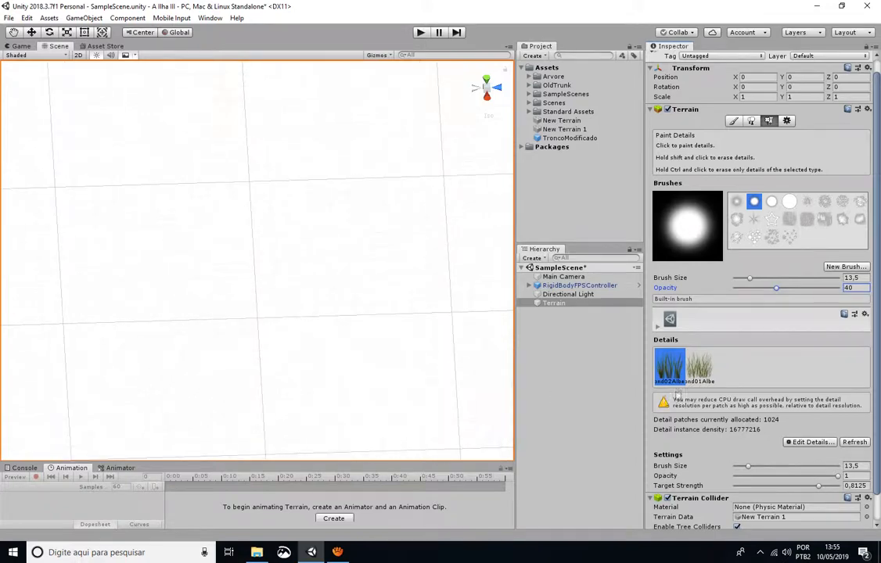
pyautogui.moveTo(220, 366); pyautogui.dragTo(242, 379)
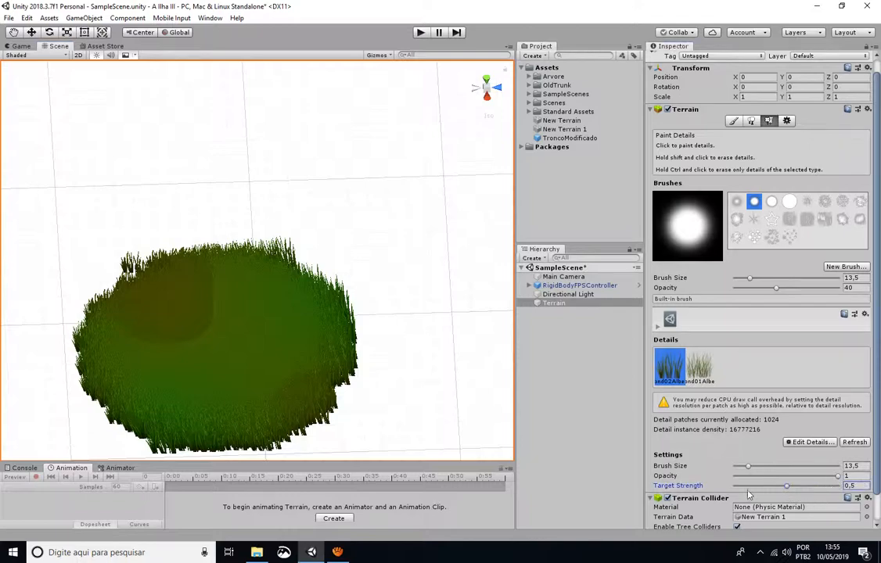
pyautogui.keyDown('shift'); pyautogui.click(282, 331); pyautogui.keyUp('shift')
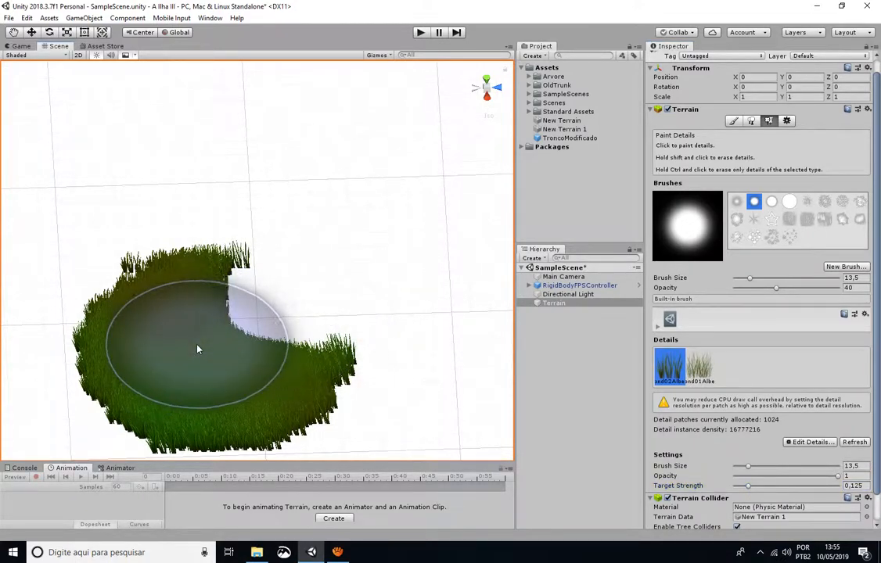
pyautogui.moveTo(197, 349)
pyautogui.keyDown('shift'); pyautogui.mouseDown()
pyautogui.moveTo(179, 377)
pyautogui.moveTo(268, 399)
pyautogui.moveTo(215, 398)
pyautogui.moveTo(203, 335)
pyautogui.moveTo(183, 305)
pyautogui.moveTo(126, 363)
pyautogui.moveTo(150, 391)
pyautogui.moveTo(299, 372)
pyautogui.mouseUp(); pyautogui.keyUp('shift')
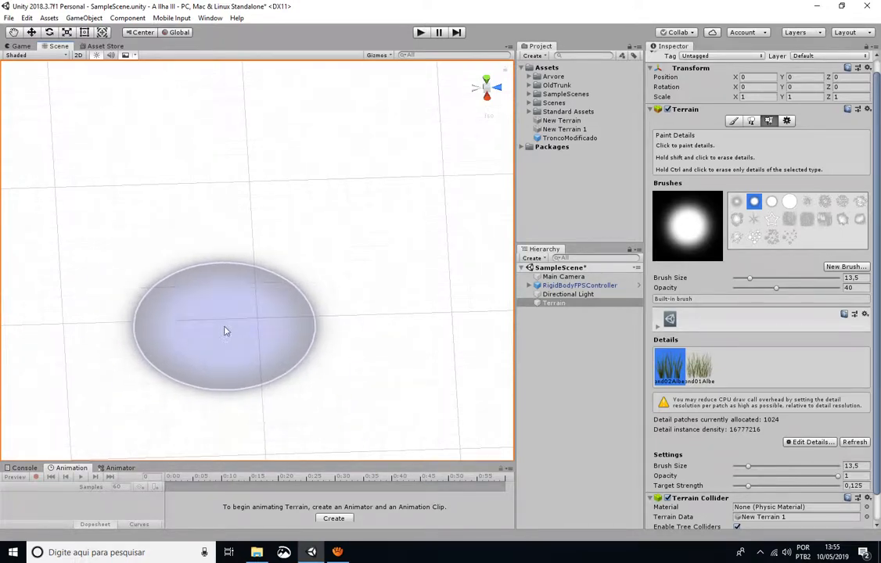
# Step: Paint scattered GrassFrond02 grass over the terrain, reducing the detail Opacity to 0.106 and the Brush Size to 5.5 between strokes
pyautogui.moveTo(225, 331)
pyautogui.mouseDown()
pyautogui.moveTo(250, 329)
pyautogui.moveTo(236, 301)
pyautogui.moveTo(245, 334)
pyautogui.moveTo(204, 356)
pyautogui.moveTo(301, 354)
pyautogui.moveTo(179, 317)
pyautogui.moveTo(250, 336)
pyautogui.mouseUp()
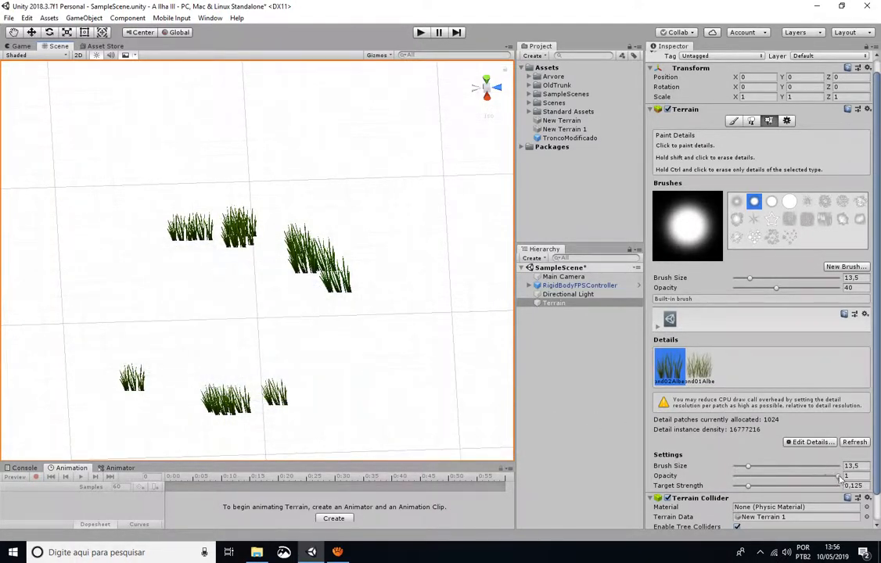
pyautogui.click(382, 355)
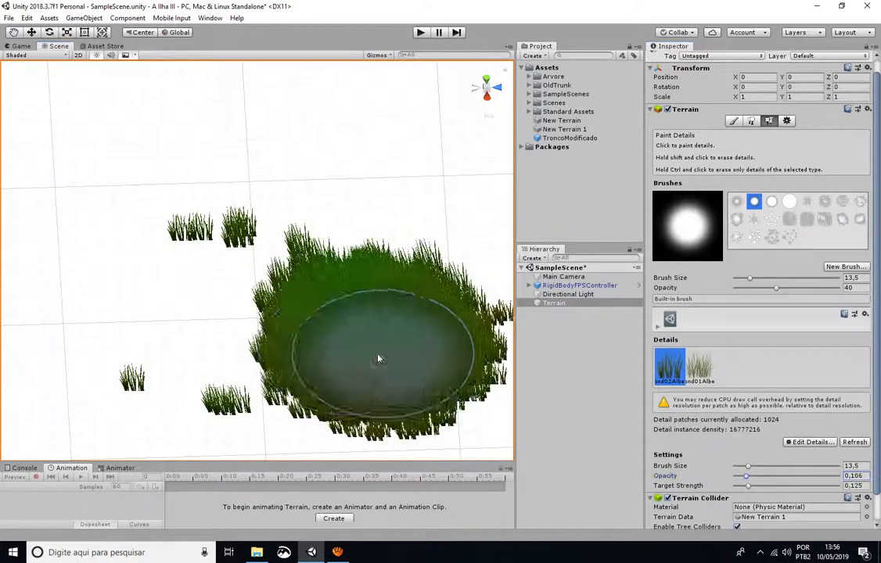
pyautogui.moveTo(163, 317)
pyautogui.keyDown('shift'); pyautogui.mouseDown()
pyautogui.moveTo(409, 330)
pyautogui.moveTo(374, 364)
pyautogui.moveTo(406, 377)
pyautogui.moveTo(358, 357)
pyautogui.moveTo(379, 319)
pyautogui.moveTo(341, 370)
pyautogui.moveTo(377, 373)
pyautogui.moveTo(398, 360)
pyautogui.moveTo(405, 323)
pyautogui.mouseUp(); pyautogui.keyUp('shift')
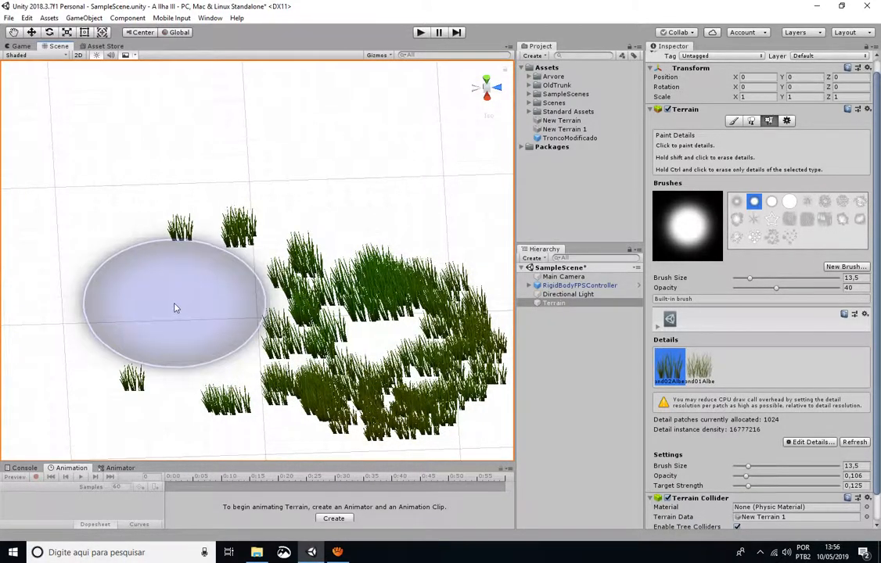
pyautogui.moveTo(176, 308)
pyautogui.mouseDown()
pyautogui.moveTo(145, 327)
pyautogui.moveTo(235, 321)
pyautogui.mouseUp()
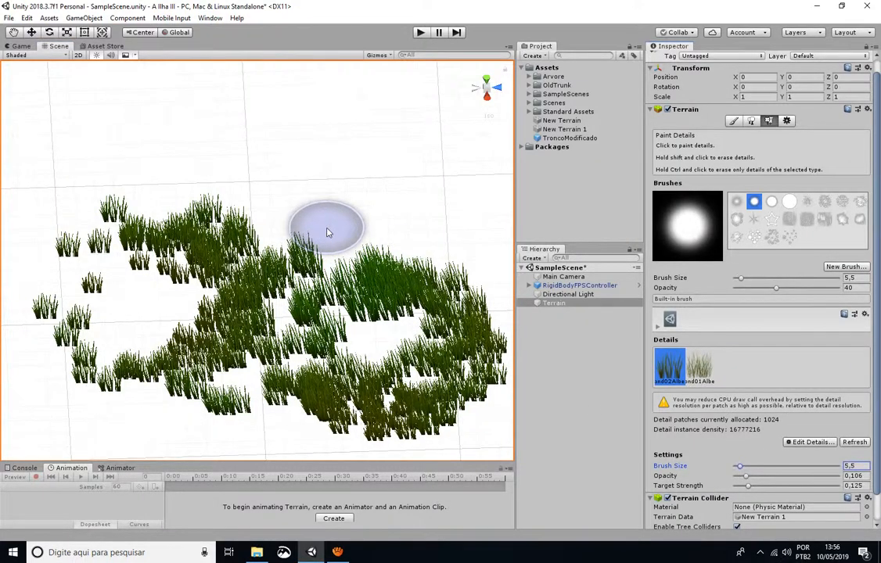
pyautogui.moveTo(328, 227)
pyautogui.mouseDown()
pyautogui.moveTo(324, 246)
pyautogui.moveTo(301, 241)
pyautogui.mouseUp()
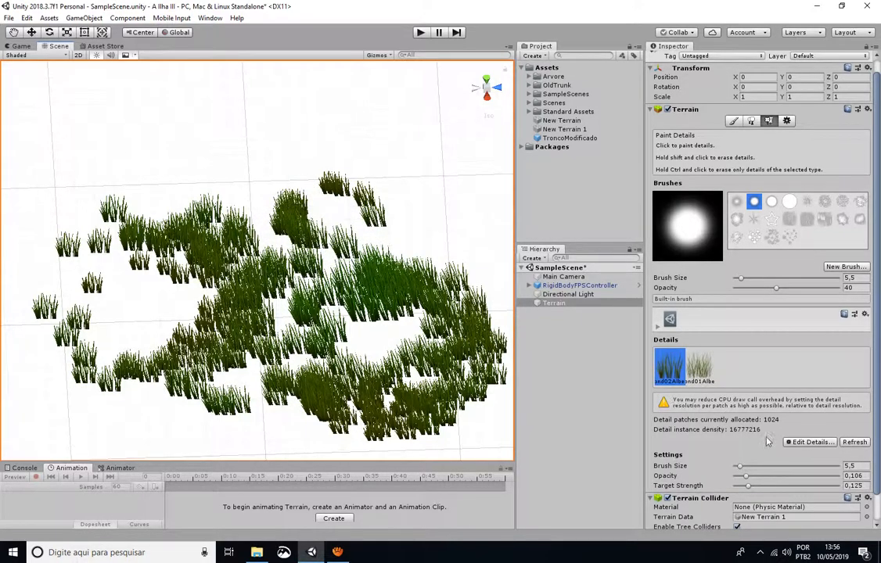
# Step: Paint patches of the GrassFrond01 grass around the sparse far end of the grass area, and reselect the GrassFrond02 detail
pyautogui.click(700, 366)
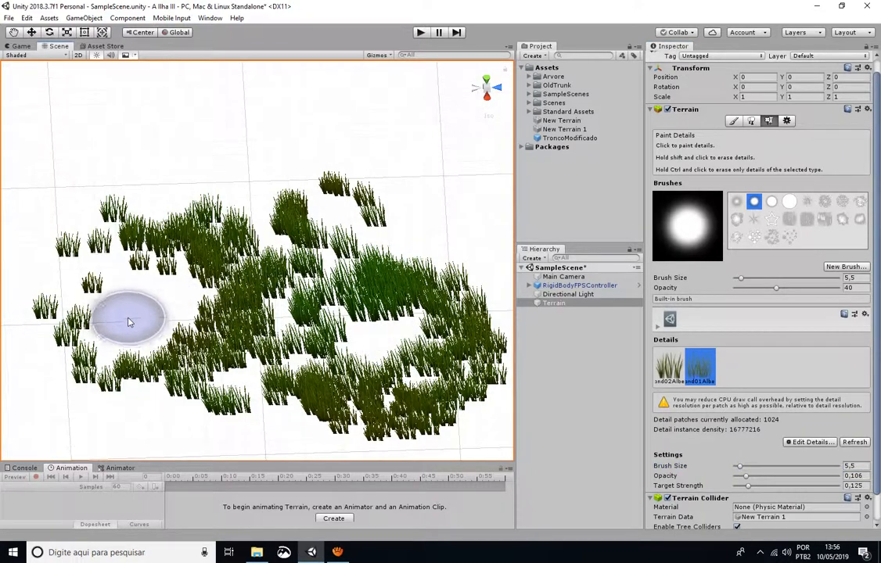
pyautogui.moveTo(130, 321)
pyautogui.mouseDown()
pyautogui.moveTo(139, 314)
pyautogui.moveTo(129, 312)
pyautogui.moveTo(131, 324)
pyautogui.mouseUp()
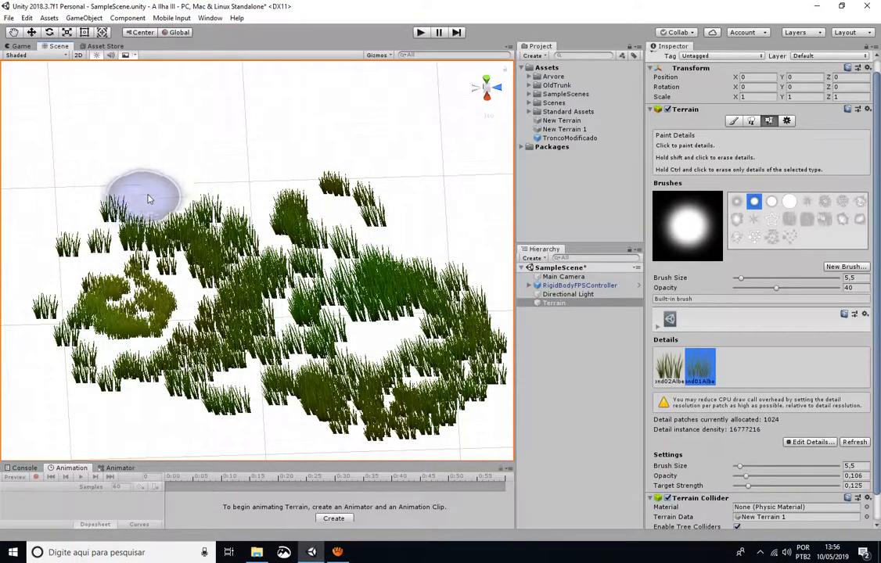
pyautogui.moveTo(148, 199)
pyautogui.mouseDown()
pyautogui.moveTo(99, 207)
pyautogui.moveTo(135, 202)
pyautogui.moveTo(74, 191)
pyautogui.moveTo(154, 162)
pyautogui.moveTo(157, 191)
pyautogui.moveTo(96, 202)
pyautogui.moveTo(98, 211)
pyautogui.moveTo(81, 222)
pyautogui.moveTo(168, 177)
pyautogui.moveTo(57, 220)
pyautogui.moveTo(147, 206)
pyautogui.mouseUp()
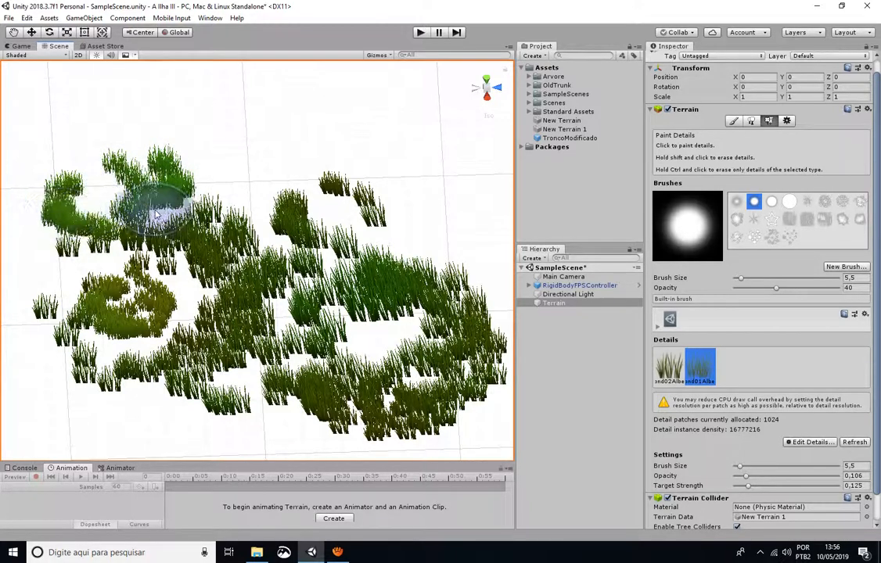
pyautogui.click(684, 375)
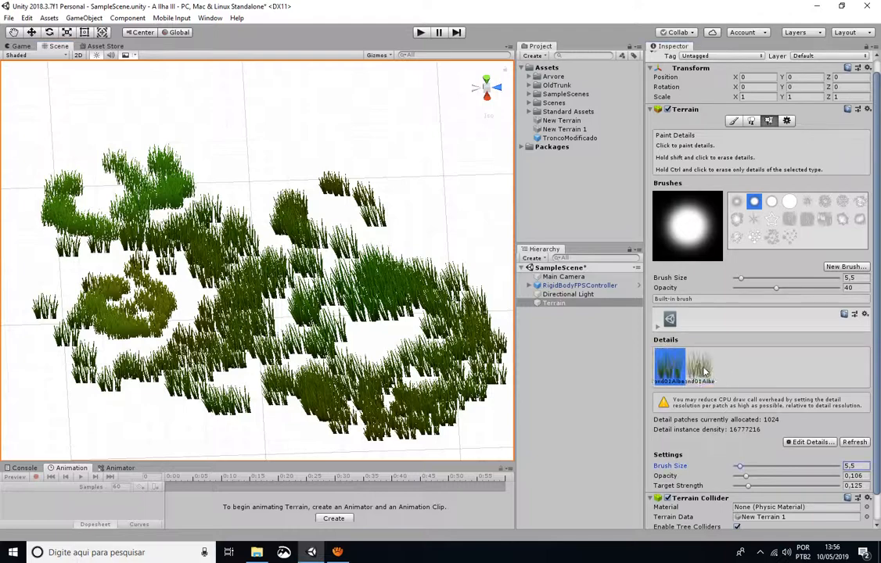
pyautogui.click(681, 374)
pyautogui.scroll(-1, 798, 458)
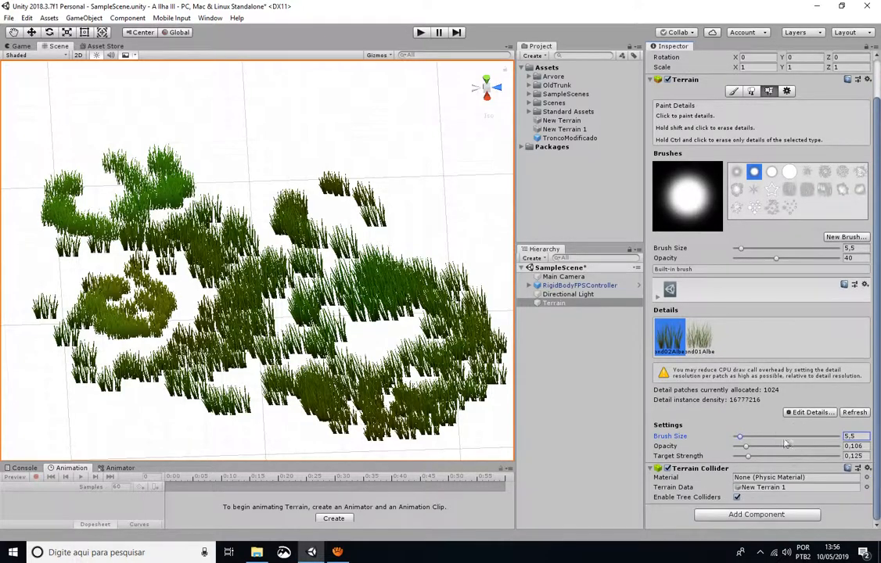
# Step: Switch the terrain to Paint Trees and add the Broadleaf_Desktop prefab as its first tree type
pyautogui.click(752, 91)
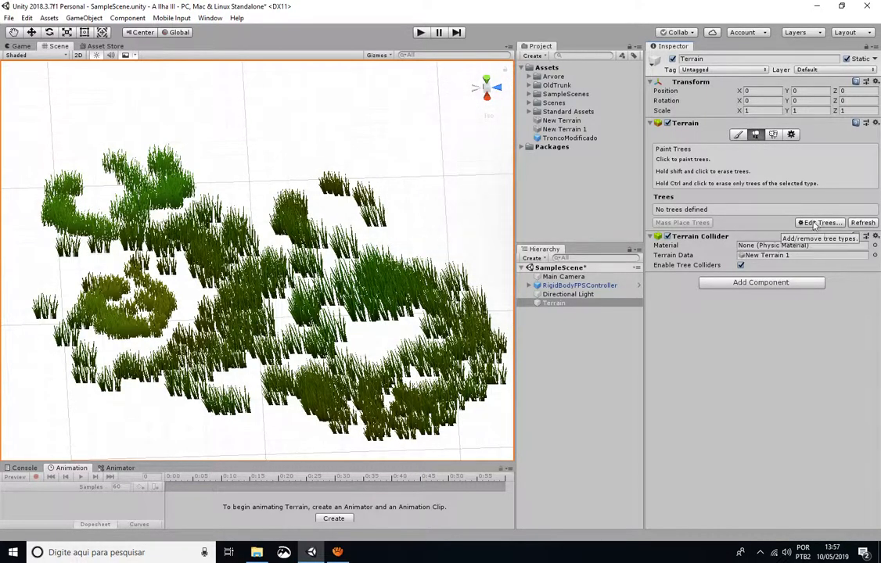
pyautogui.click(813, 224)
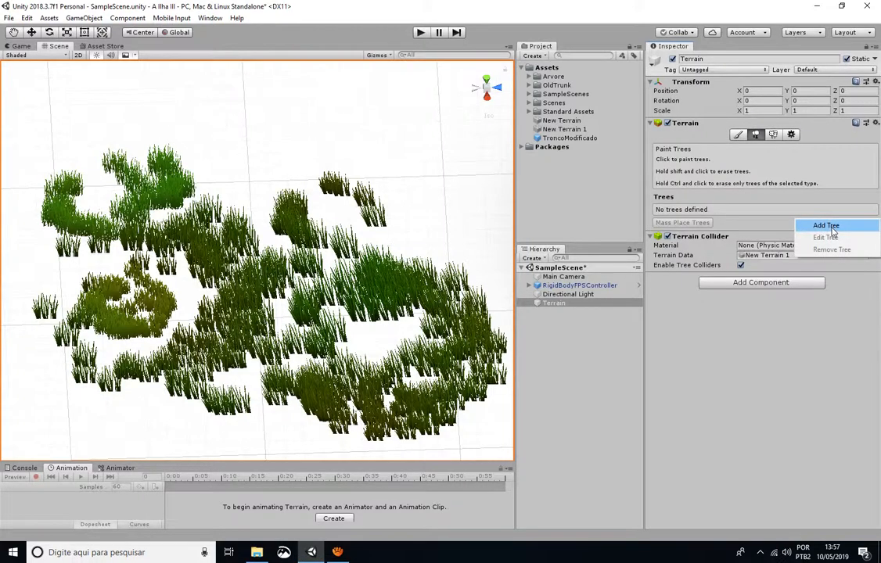
pyautogui.click(826, 226)
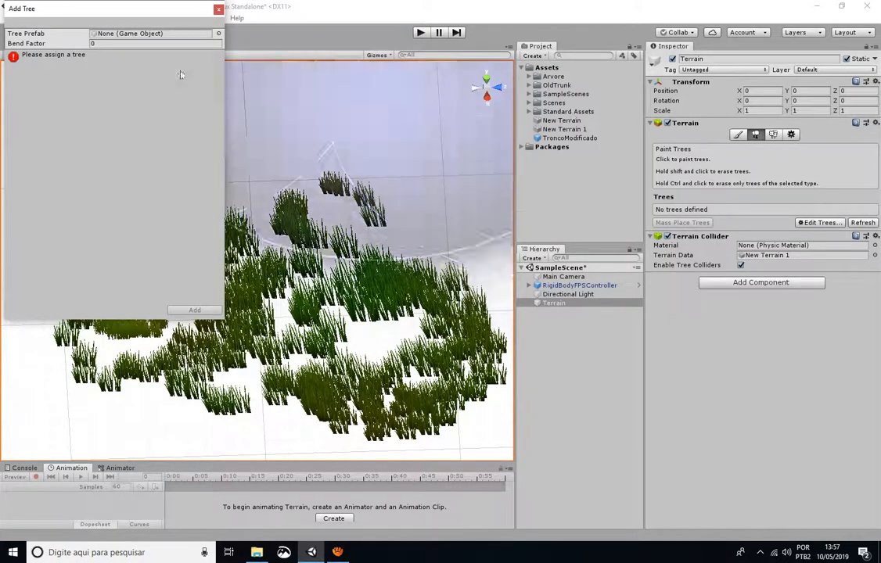
pyautogui.click(219, 37)
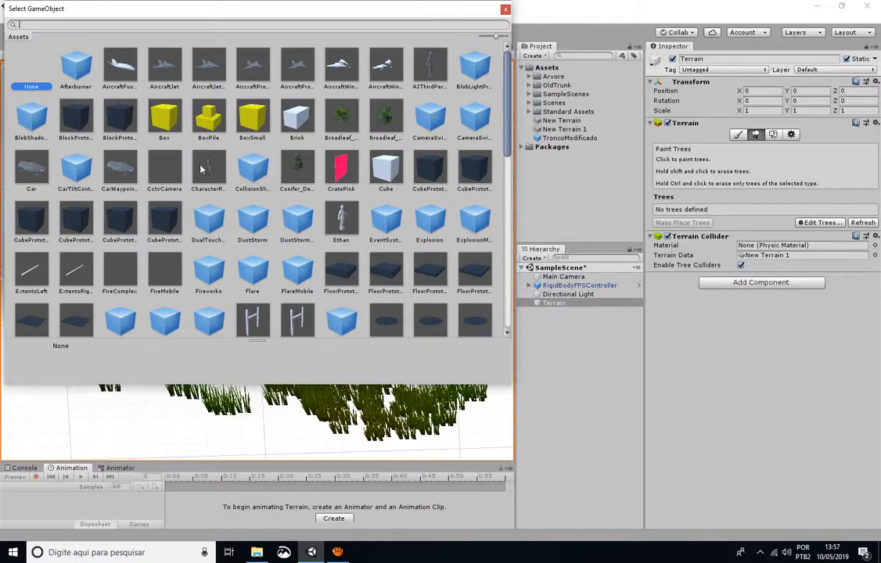
pyautogui.click(340, 118)
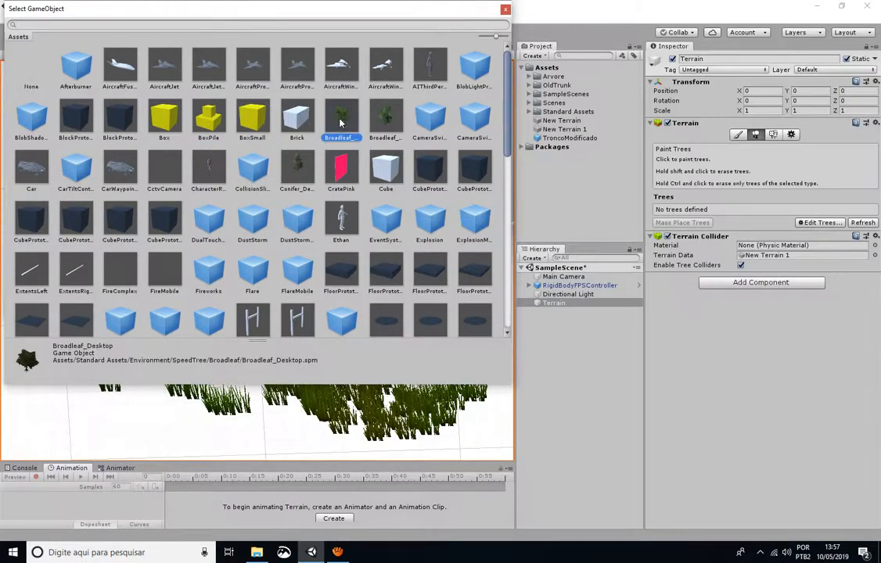
pyautogui.doubleClick(340, 119)
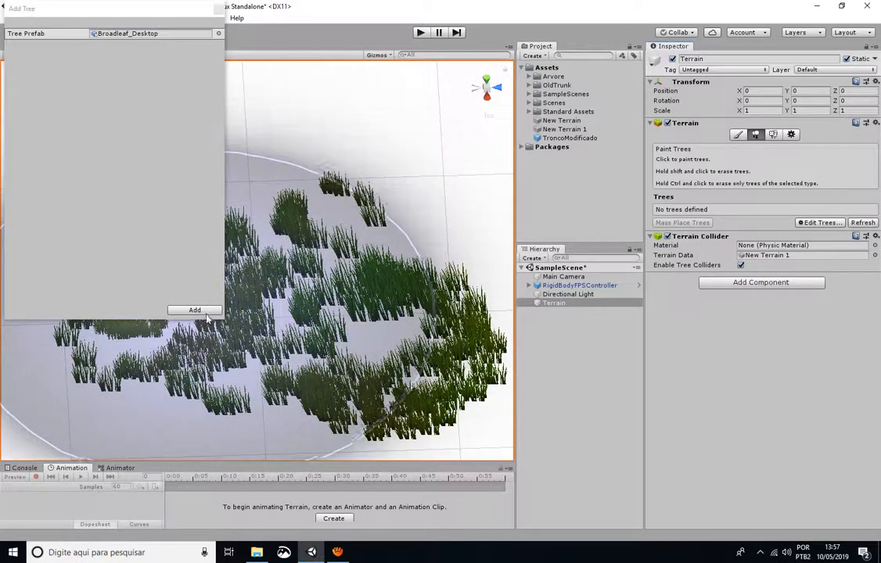
pyautogui.click(205, 310)
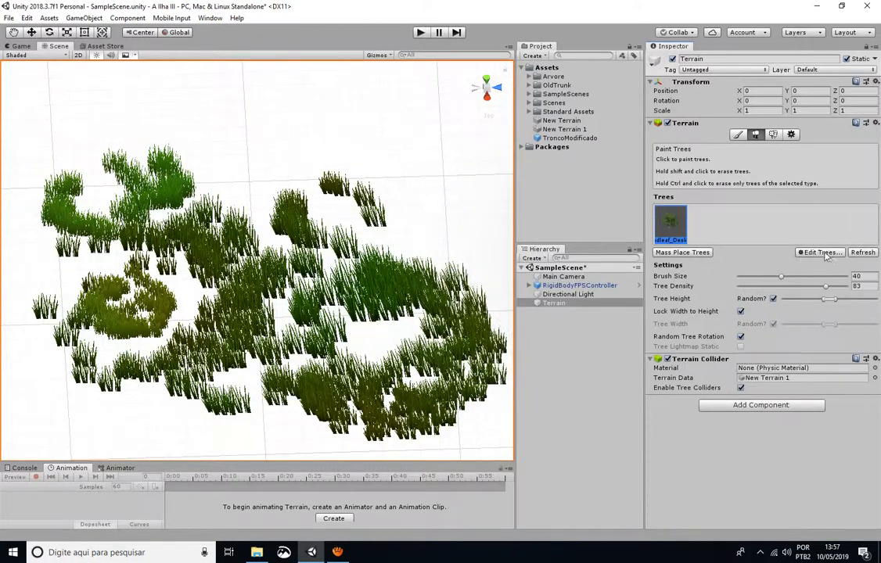
# Step: Add the Broadleaf_Mobile prefab to the terrain's tree types
pyautogui.click(823, 253)
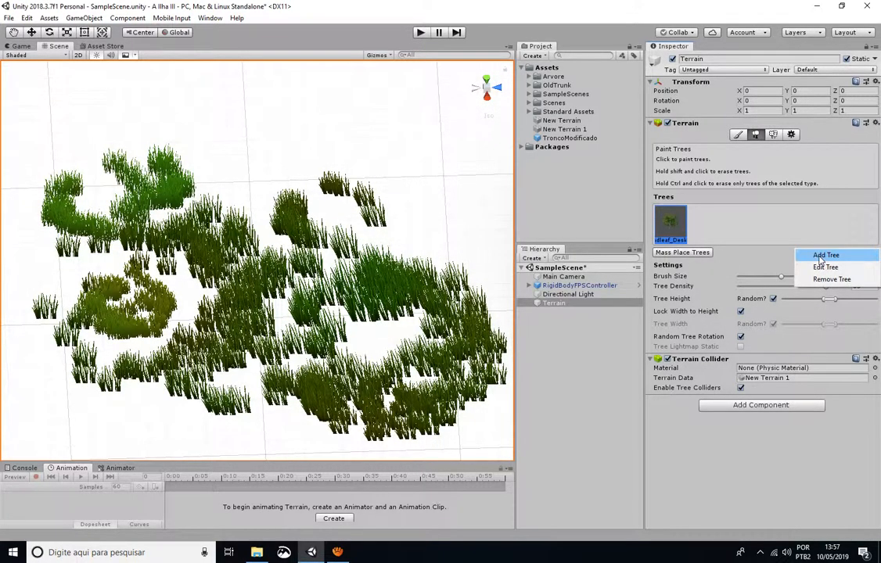
pyautogui.click(823, 255)
pyautogui.click(218, 34)
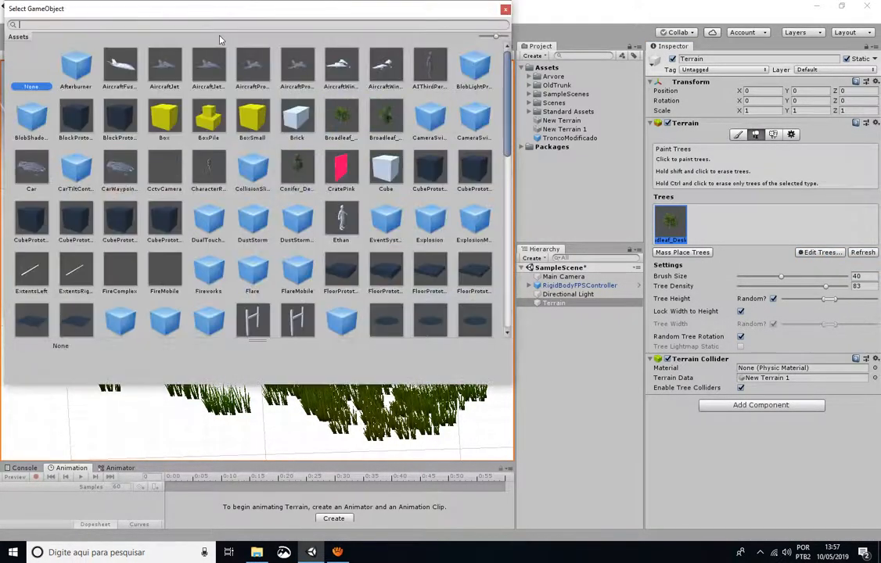
pyautogui.click(383, 119)
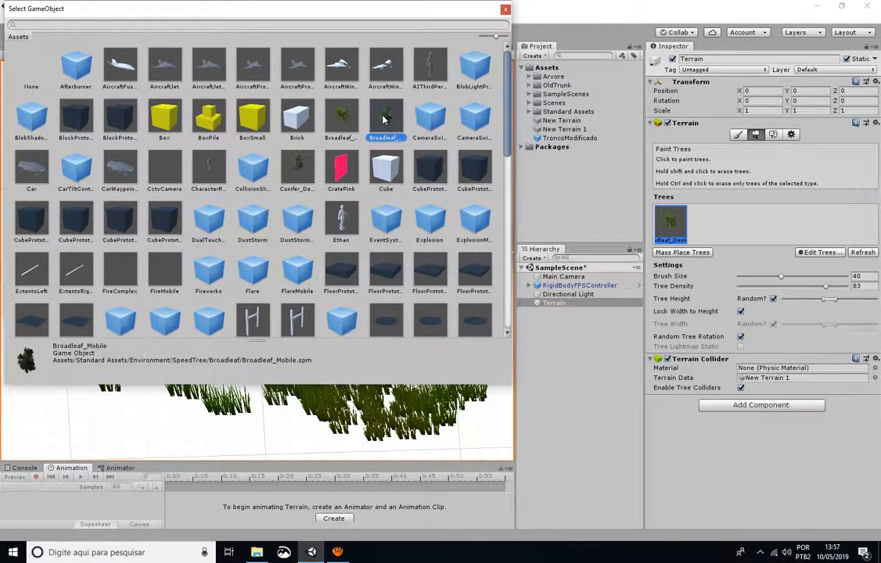
pyautogui.doubleClick(383, 119)
pyautogui.click(192, 309)
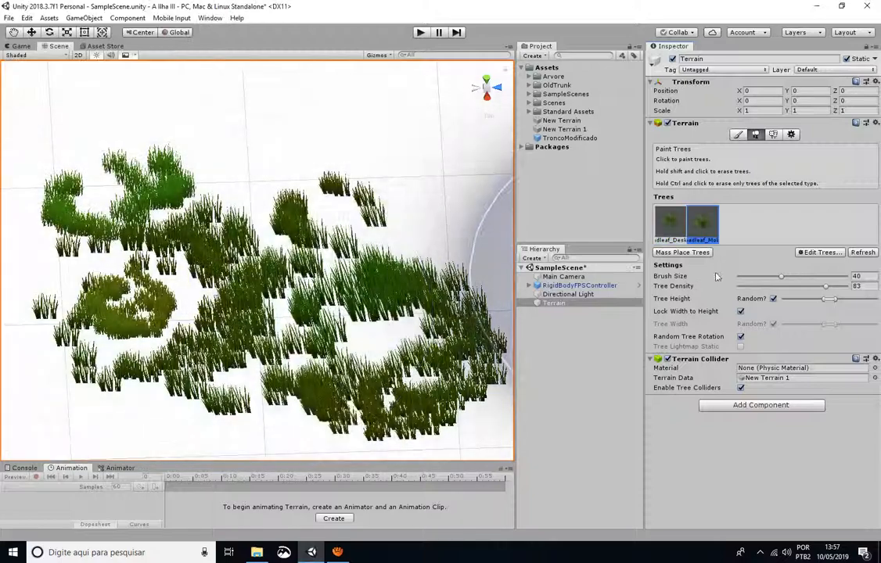
# Step: Add the Conifer_Desktop prefab to the terrain's tree types
pyautogui.click(813, 252)
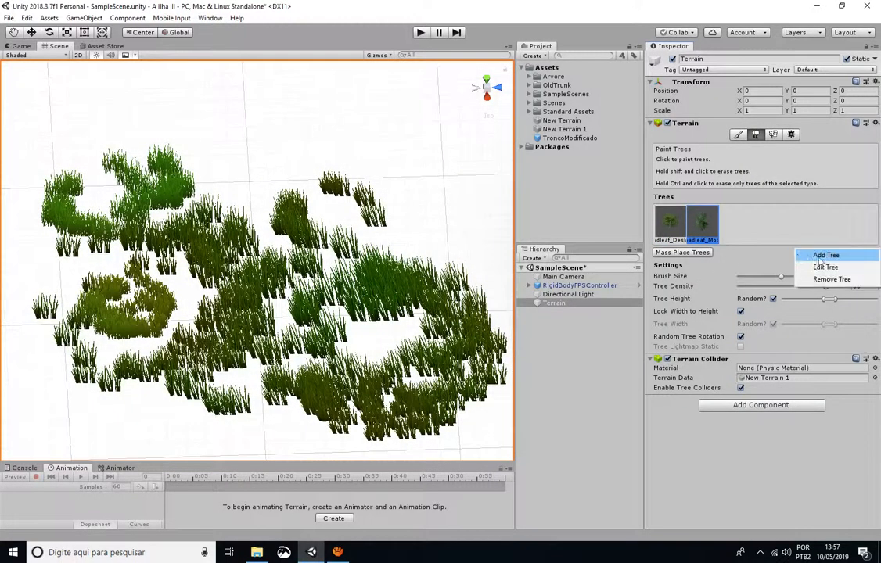
pyautogui.click(821, 256)
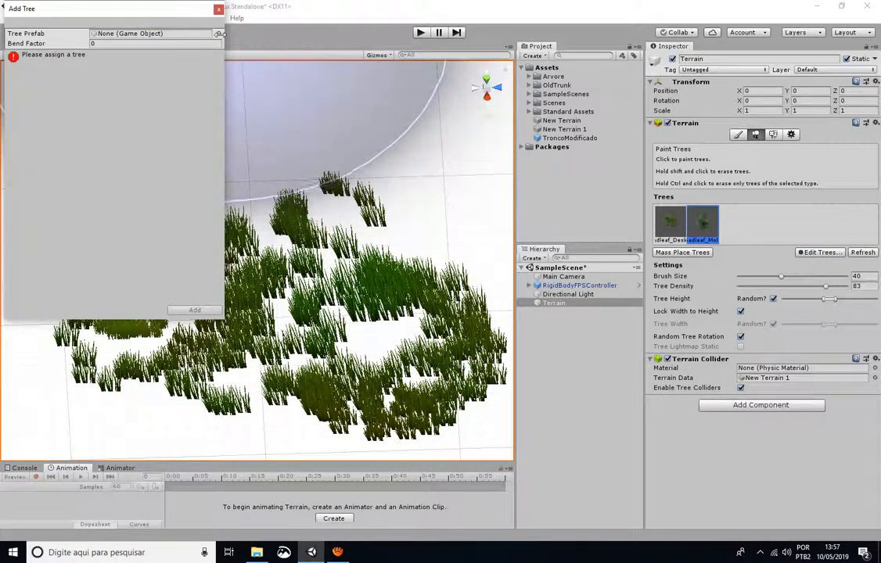
pyautogui.click(219, 34)
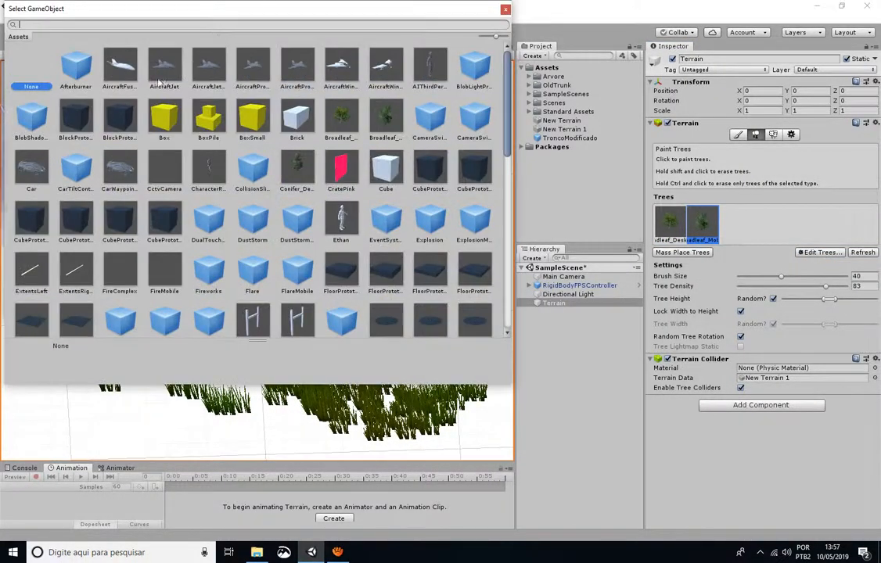
pyautogui.click(296, 171)
pyautogui.doubleClick(296, 170)
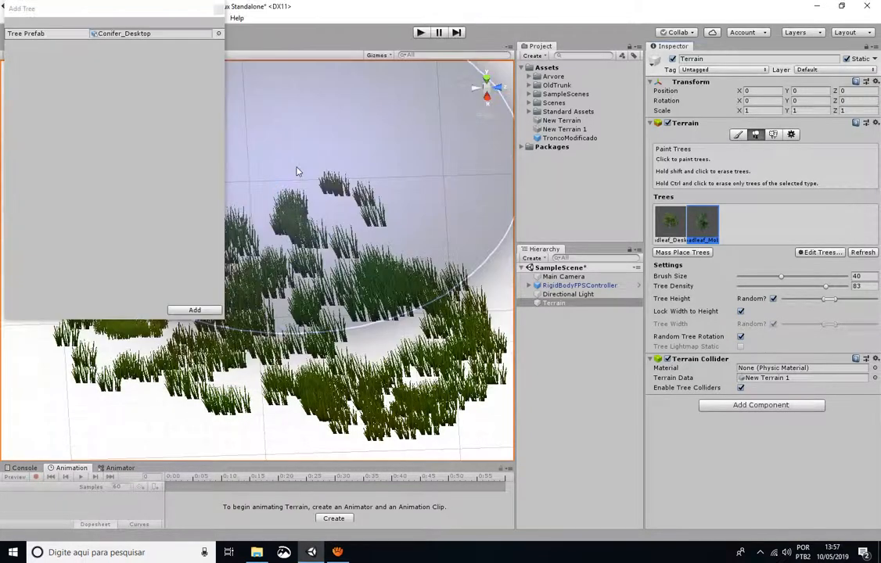
pyautogui.click(193, 309)
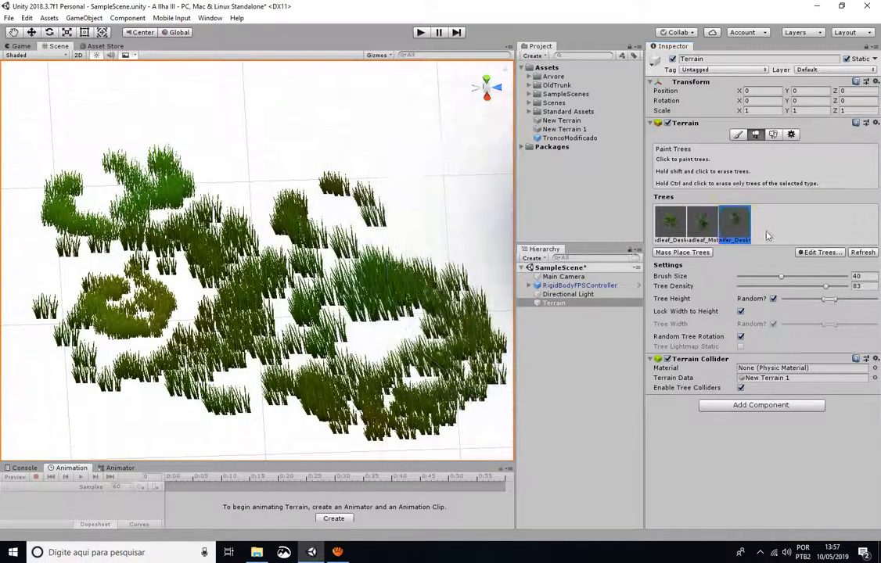
# Step: Paint a trial cluster of Conifer_Desktop trees over the grass area with the unchanged brush settings, and undo it
pyautogui.scroll(-5, 275, 268)
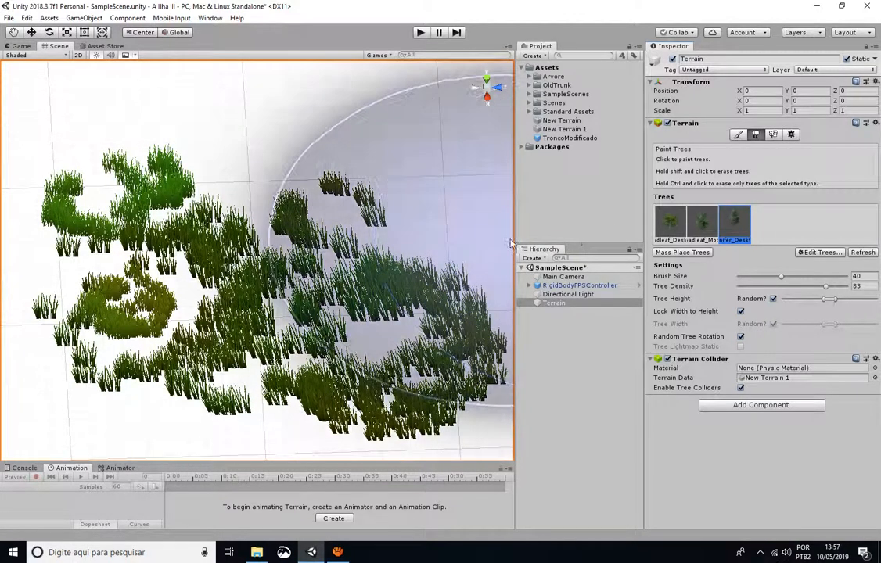
pyautogui.scroll(-3, 276, 268)
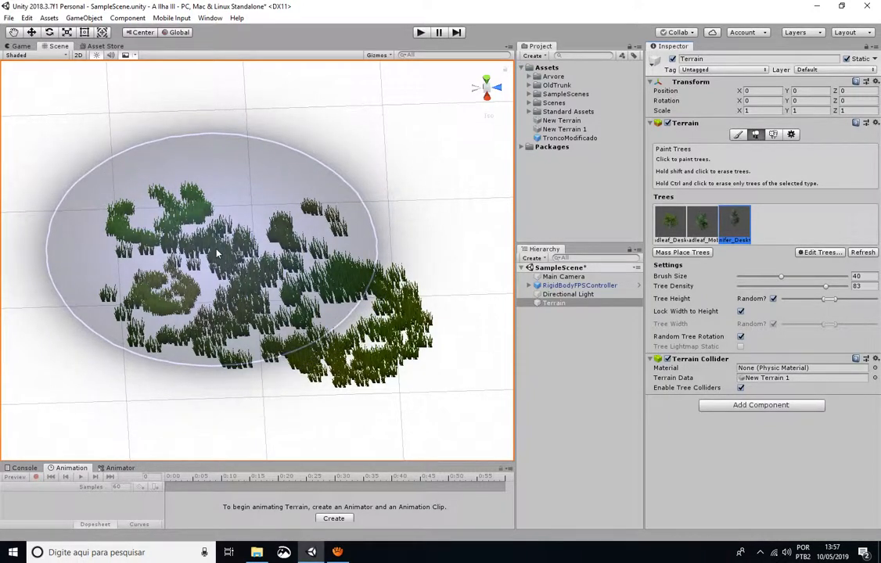
pyautogui.click(247, 280)
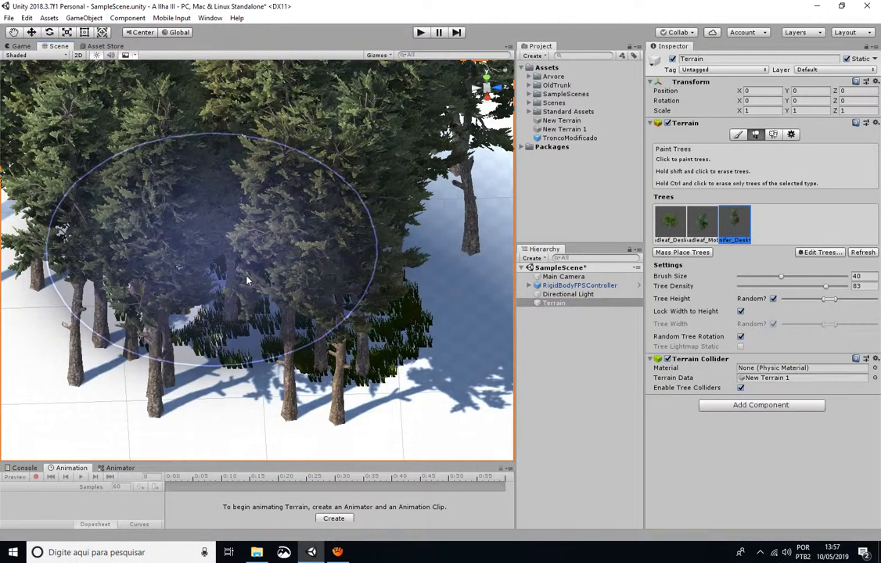
pyautogui.scroll(-1, 247, 280)
pyautogui.scroll(-4, 470, 288)
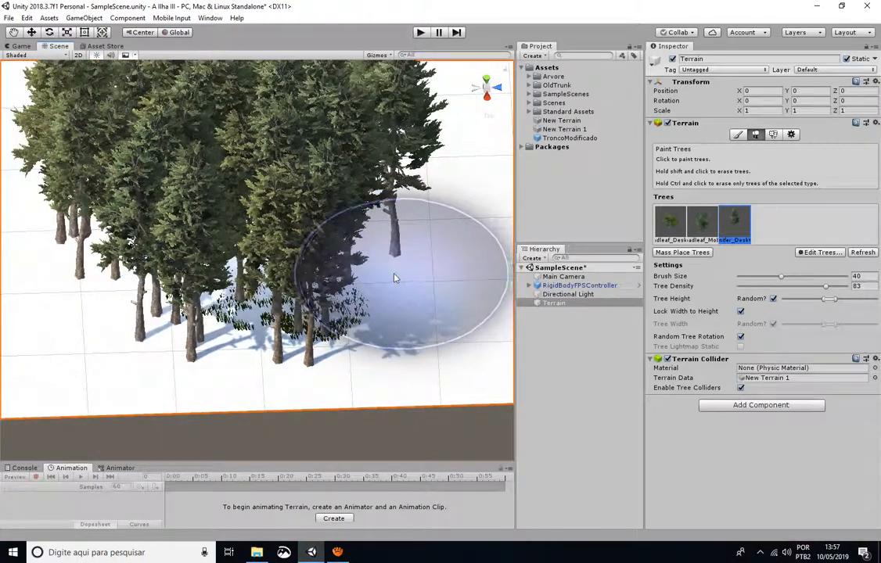
pyautogui.scroll(-2, 329, 289)
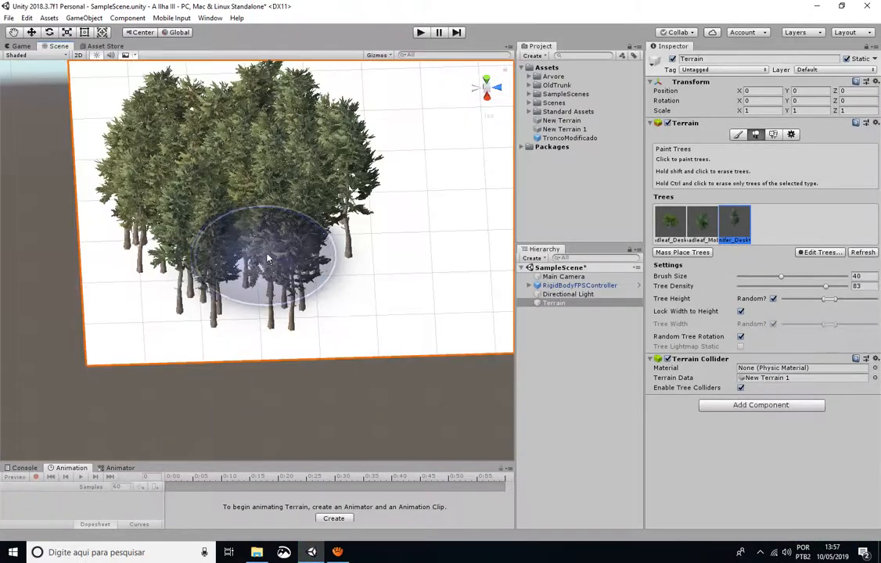
pyautogui.hotkey('ctrl', 'z')
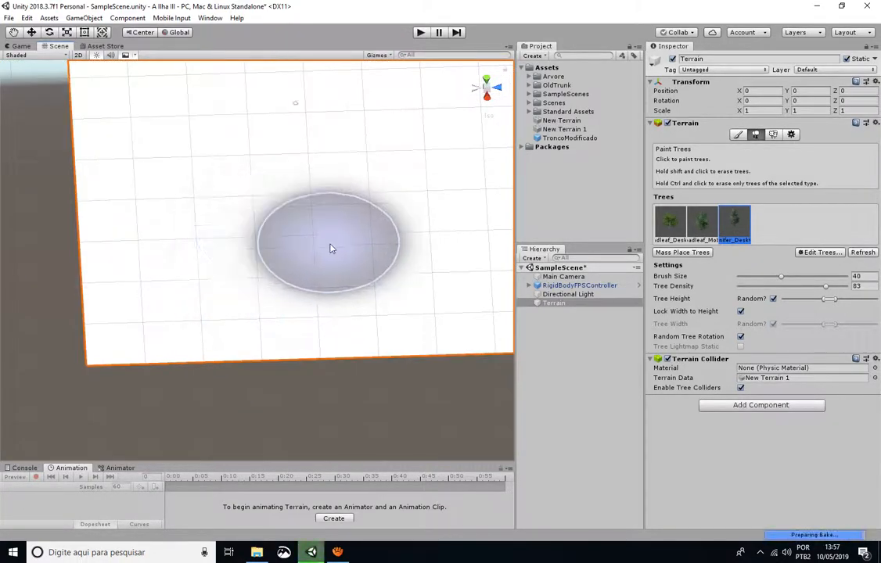
# Step: Lower the tree Brush Size to 9 and Tree Density to 33, and place individual conifers in the grass area
pyautogui.scroll(5, 330, 249)
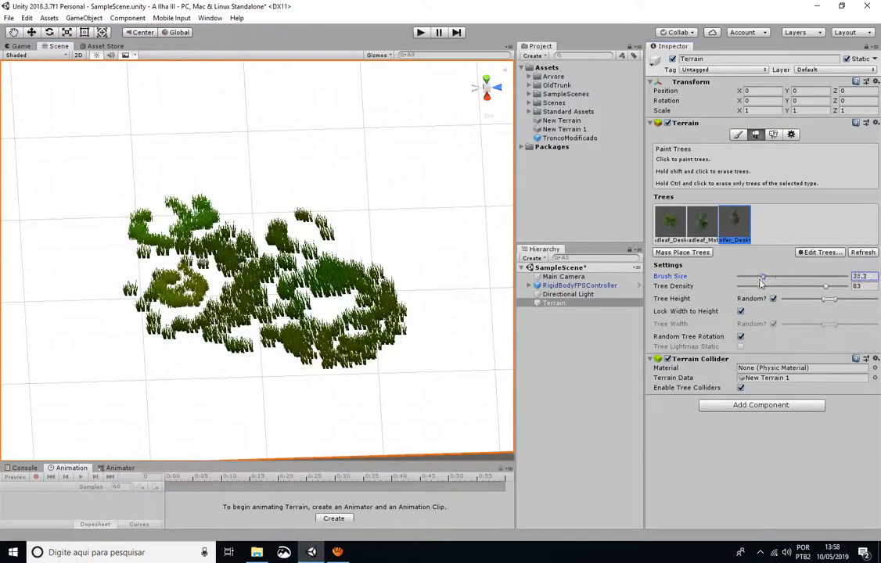
pyautogui.click(274, 277)
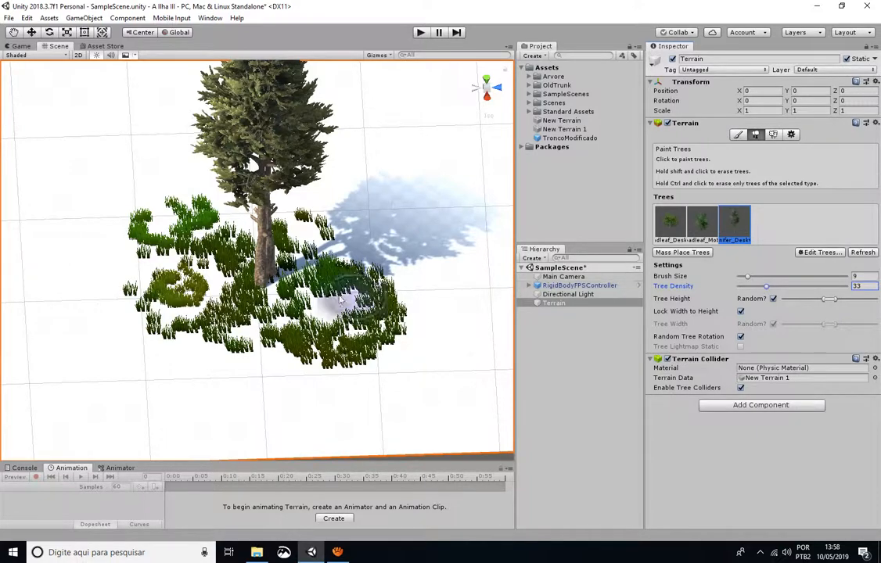
pyautogui.click(125, 266)
pyautogui.moveTo(312, 271); pyautogui.dragTo(379, 266)
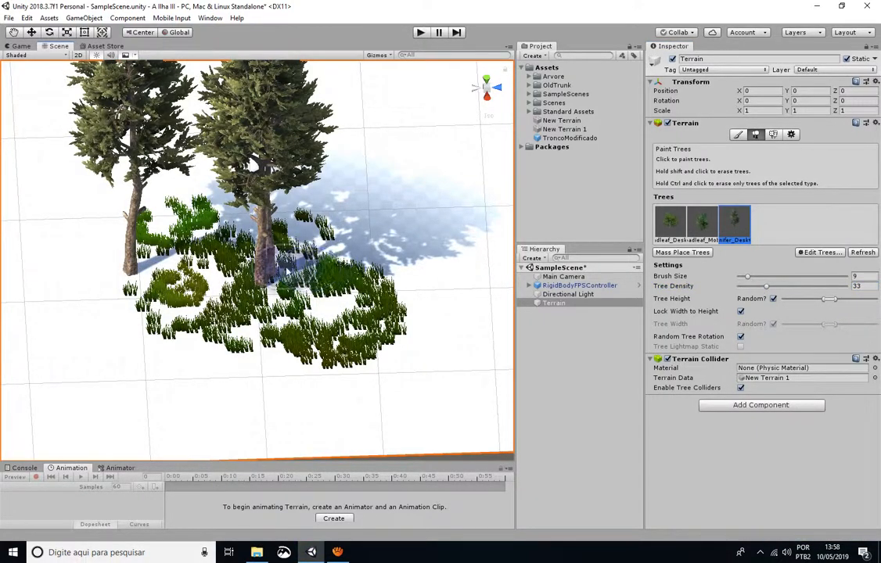
# Step: Set the tree Brush Size to 51.1 and Tree Density to 17 while painting trial conifers, and undo all the painted trees
pyautogui.moveTo(750, 277); pyautogui.dragTo(759, 279)
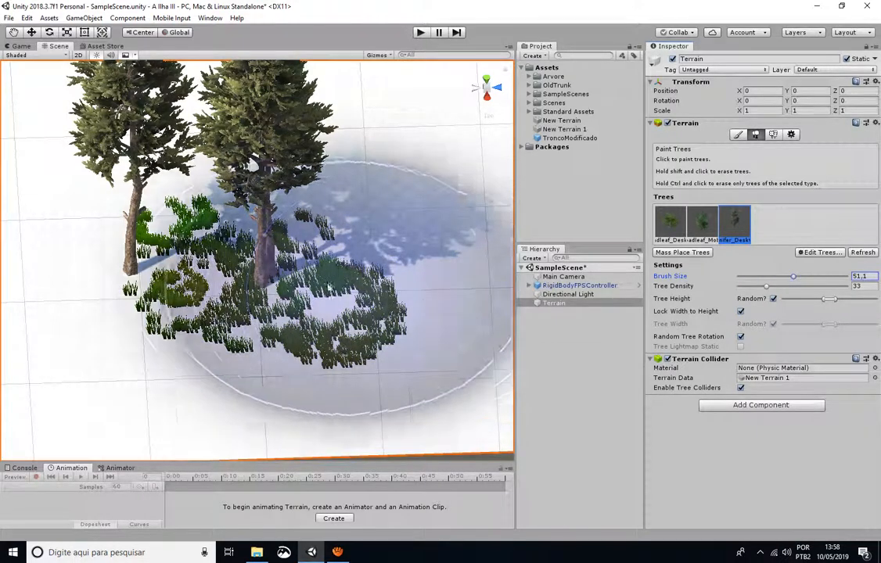
pyautogui.click(244, 278)
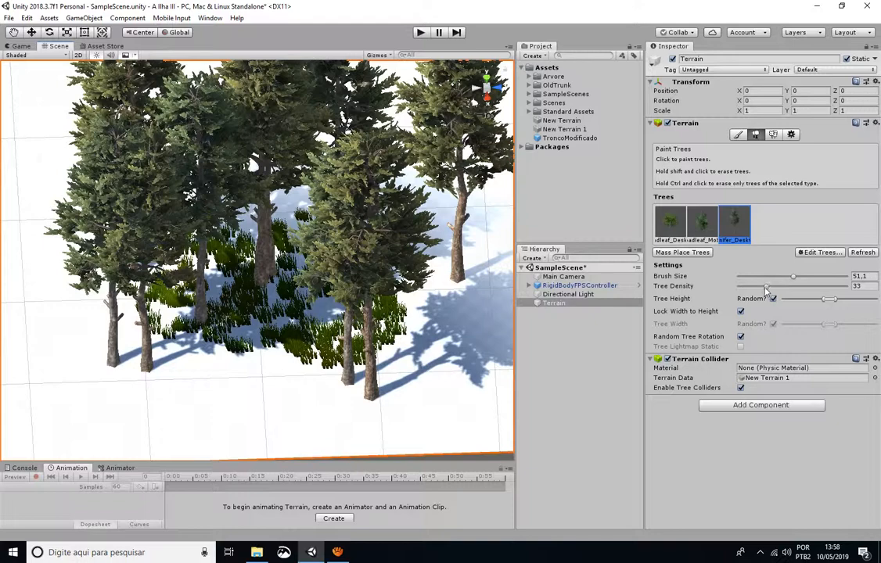
pyautogui.moveTo(766, 290); pyautogui.dragTo(754, 289)
pyautogui.moveTo(368, 320)
pyautogui.mouseDown()
pyautogui.moveTo(261, 407)
pyautogui.moveTo(243, 379)
pyautogui.mouseUp()
pyautogui.scroll(-10, 210, 283)
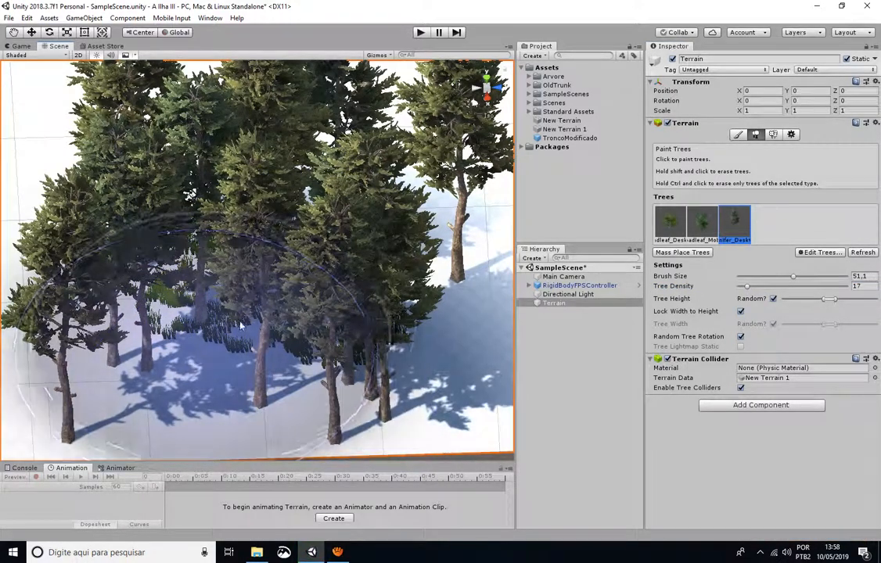
pyautogui.scroll(-2, 258, 304)
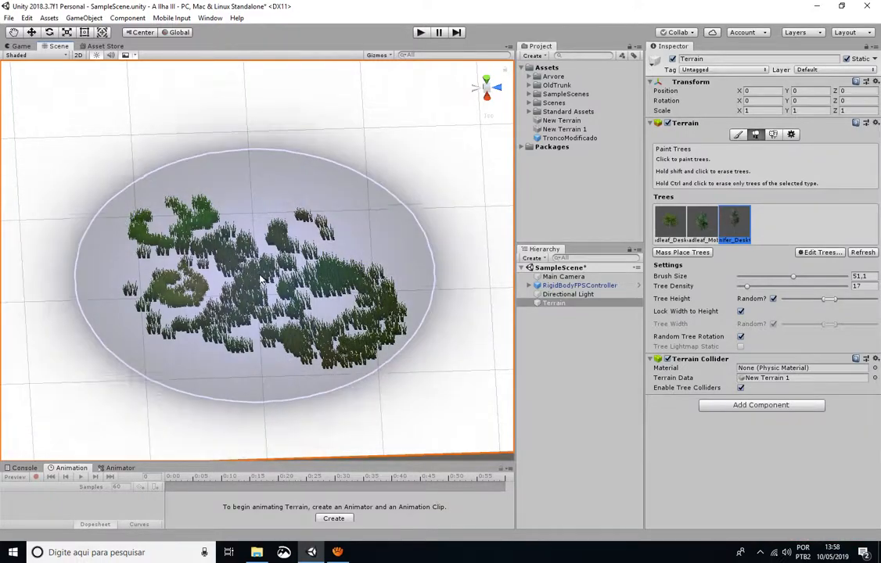
pyautogui.scroll(2, 319, 297)
pyautogui.scroll(-2, 313, 291)
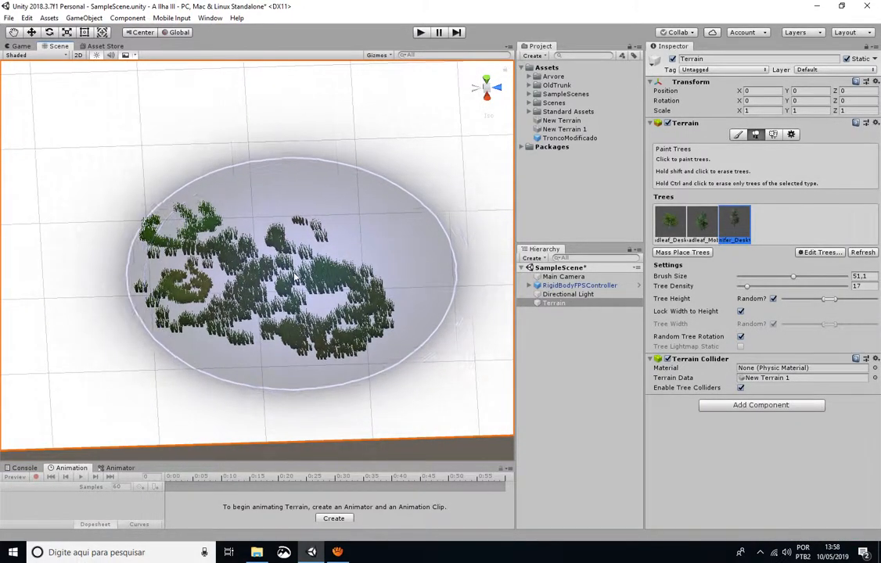
# Step: Set the tree Brush Size to 18.6 and place one Conifer_Desktop tree at the back of the grass patch
pyautogui.scroll(8, 266, 280)
pyautogui.scroll(-8, 219, 279)
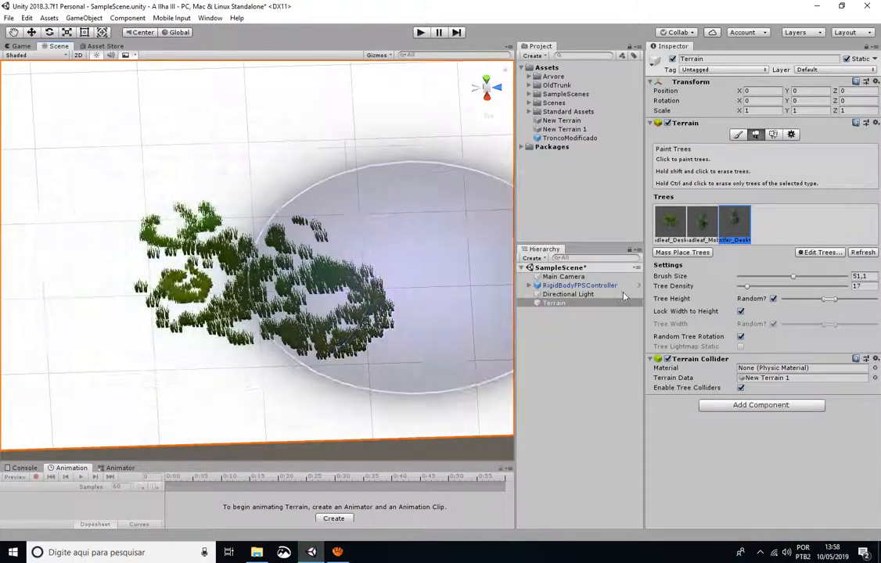
pyautogui.moveTo(793, 278); pyautogui.dragTo(764, 277)
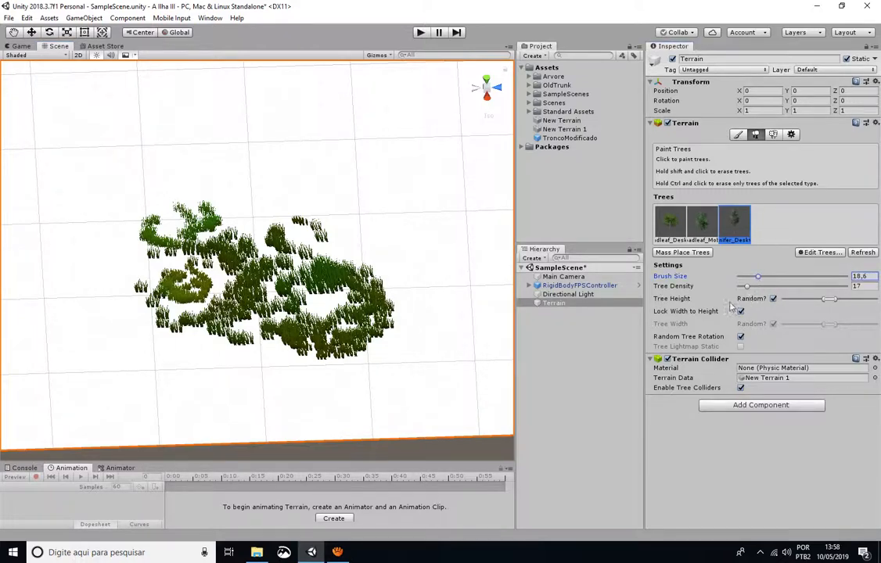
pyautogui.click(288, 249)
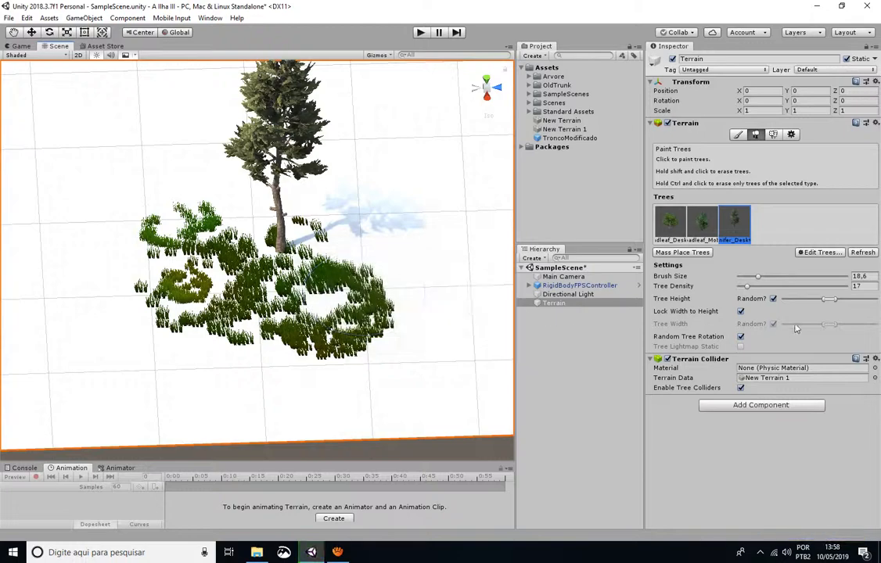
# Step: Place three more conifers in and around the grass, using a lowered and a widened random Tree Height range
pyautogui.moveTo(828, 303); pyautogui.dragTo(820, 306)
pyautogui.click(248, 275)
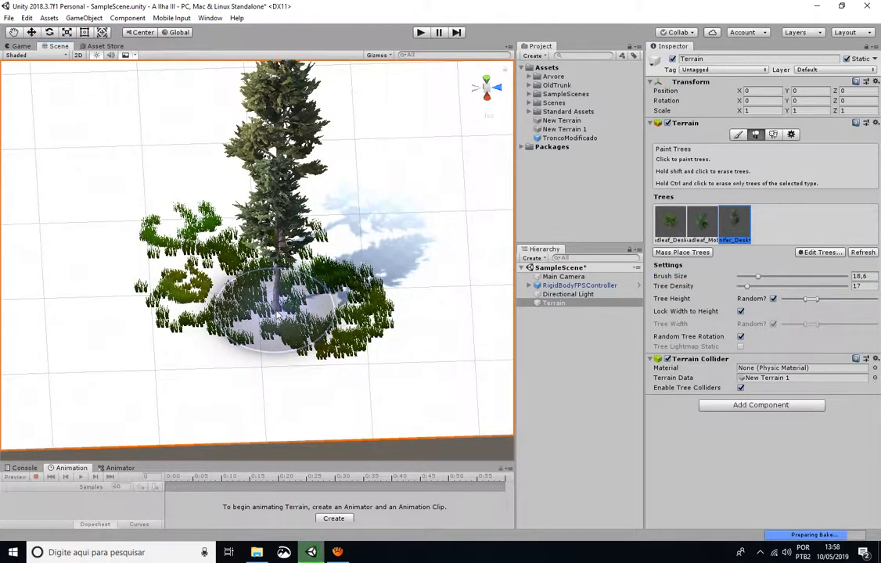
pyautogui.click(121, 248)
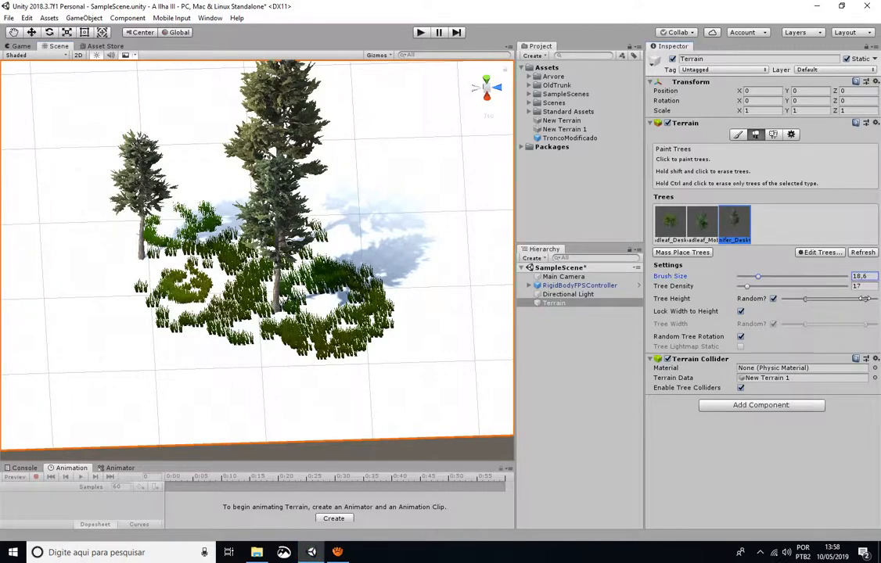
pyautogui.click(428, 219)
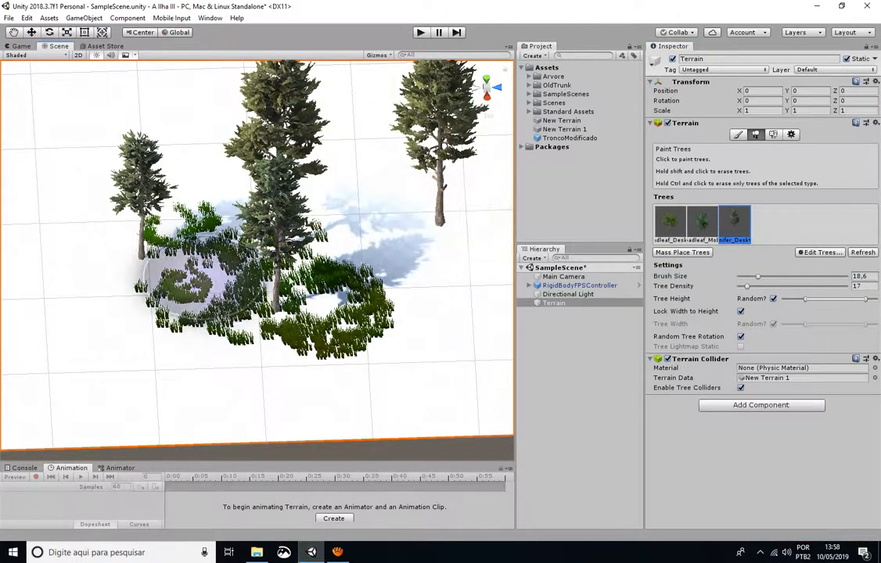
# Step: Place a small conifer beside the grass with a low Tree Height range and a tall one in front with a high range
pyautogui.moveTo(794, 302); pyautogui.dragTo(844, 301)
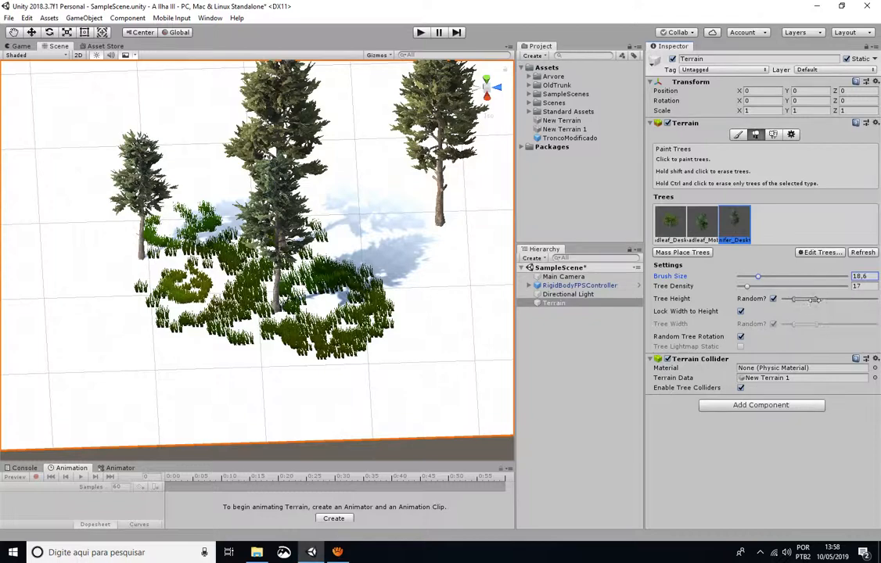
pyautogui.click(385, 278)
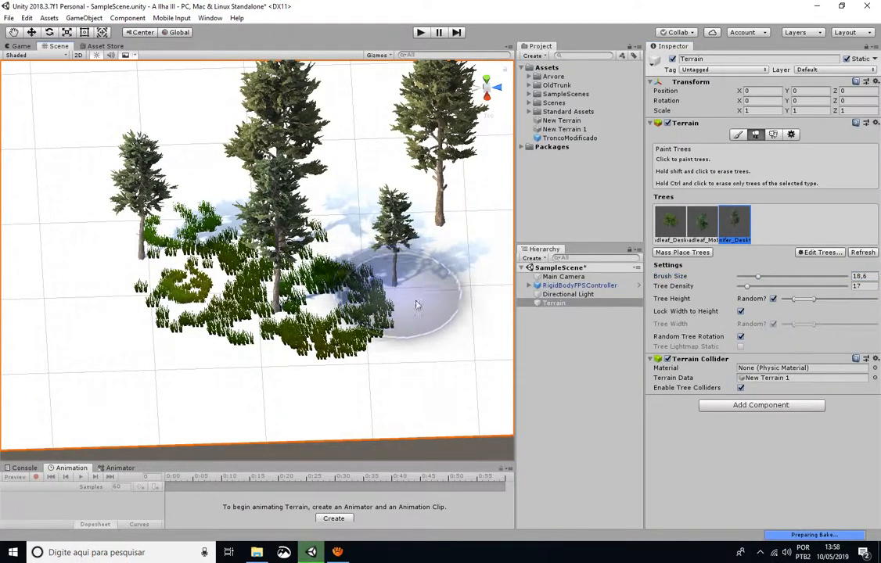
pyautogui.moveTo(805, 302); pyautogui.dragTo(863, 301)
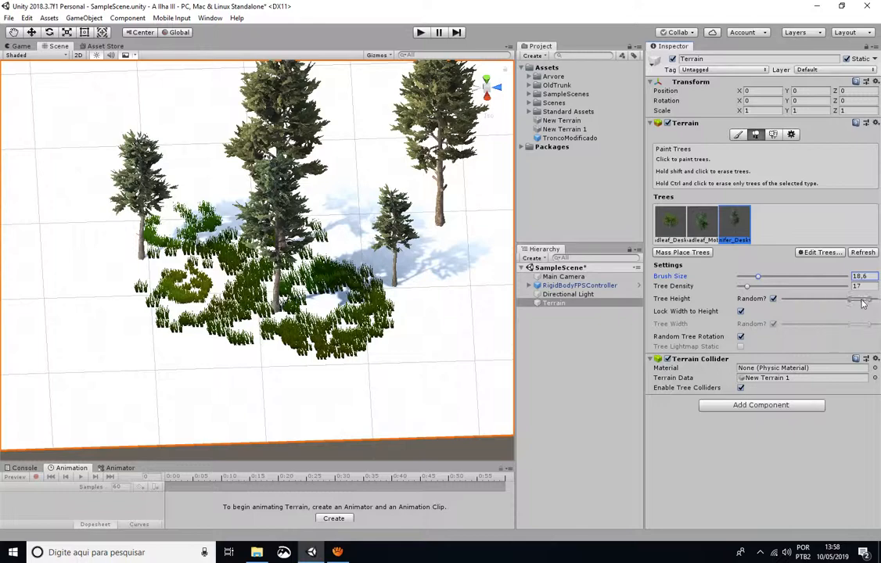
pyautogui.click(209, 334)
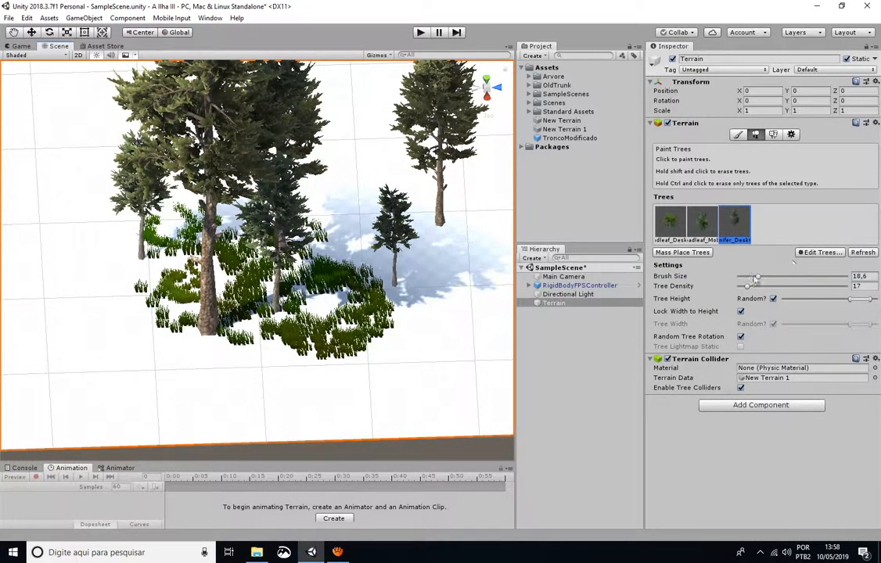
# Step: Place two Broadleaf_Mobile trees, one beside the conifer group and one in front of it
pyautogui.click(702, 224)
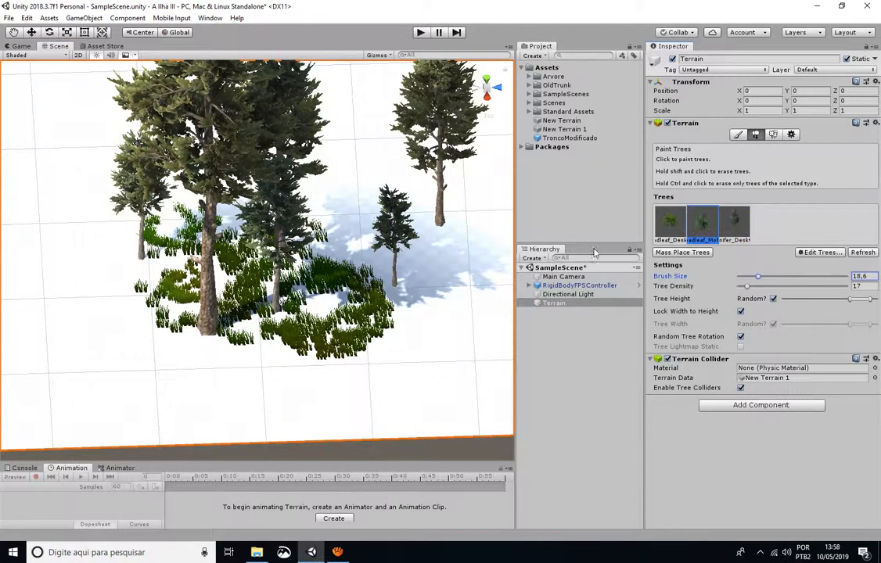
pyautogui.click(80, 289)
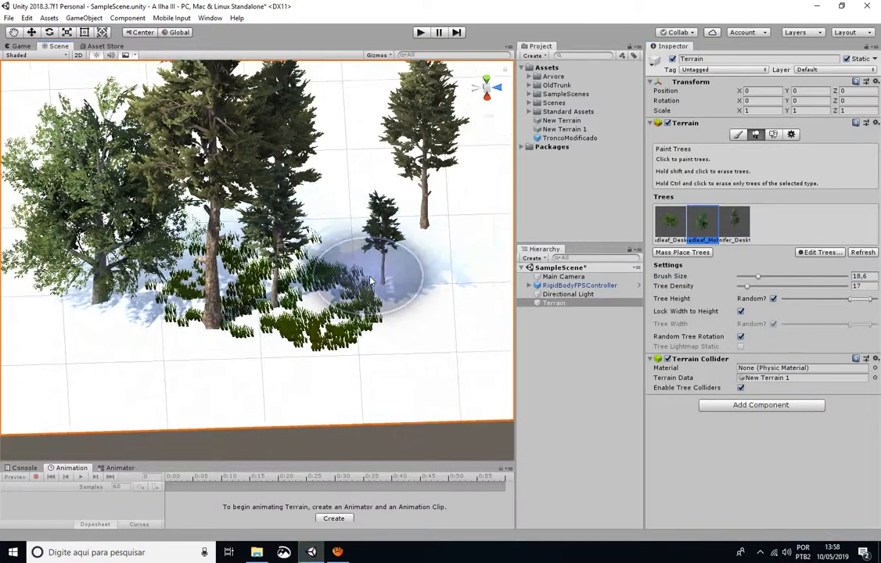
pyautogui.click(274, 374)
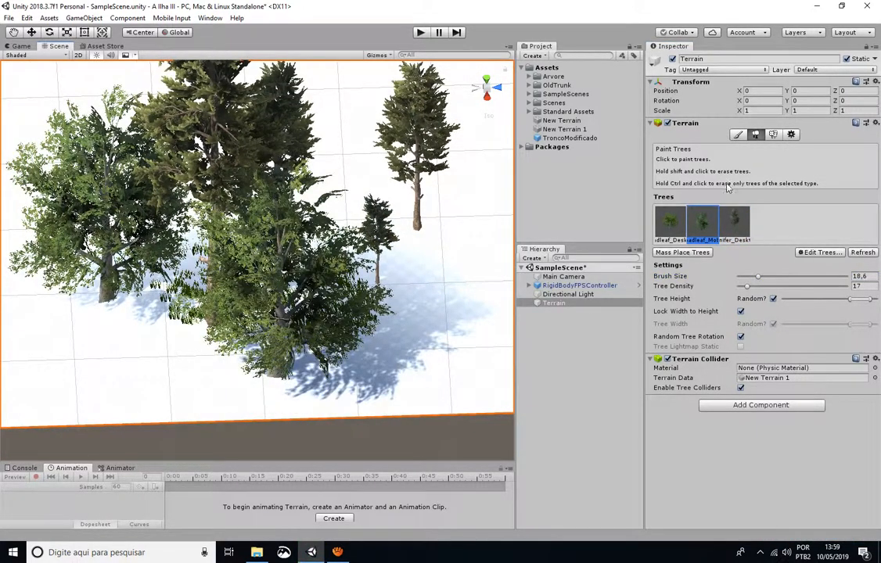
pyautogui.scroll(-5, 434, 246)
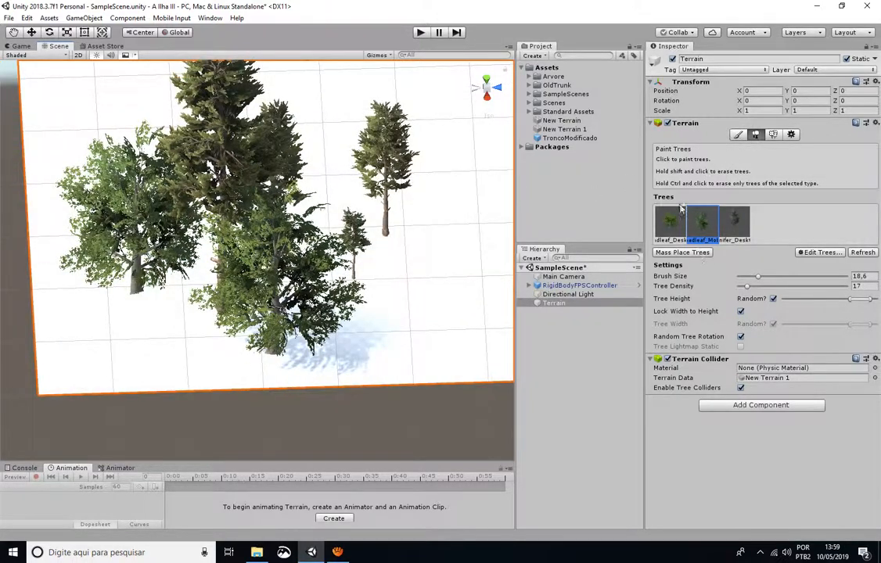
# Step: Switch the terrain from tree painting to the Paint Texture tool
pyautogui.click(739, 134)
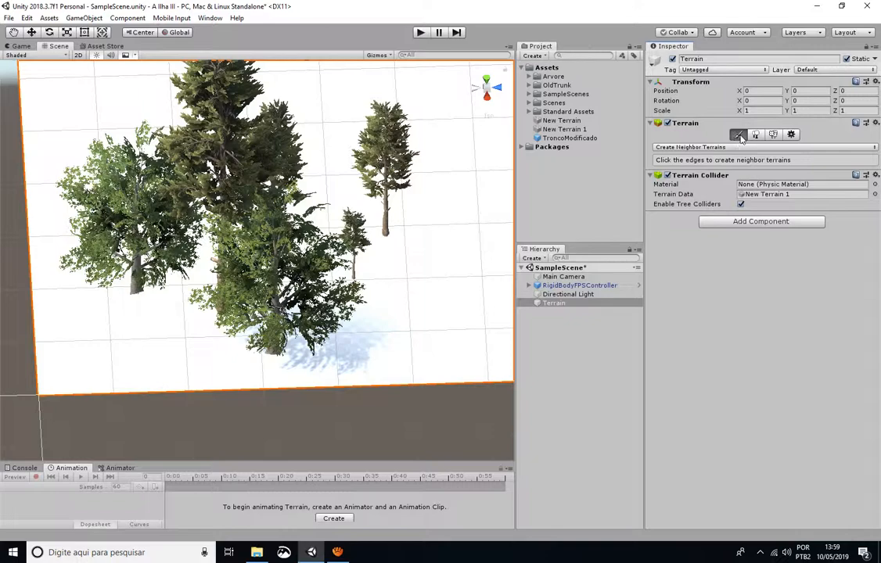
pyautogui.scroll(-2, 385, 264)
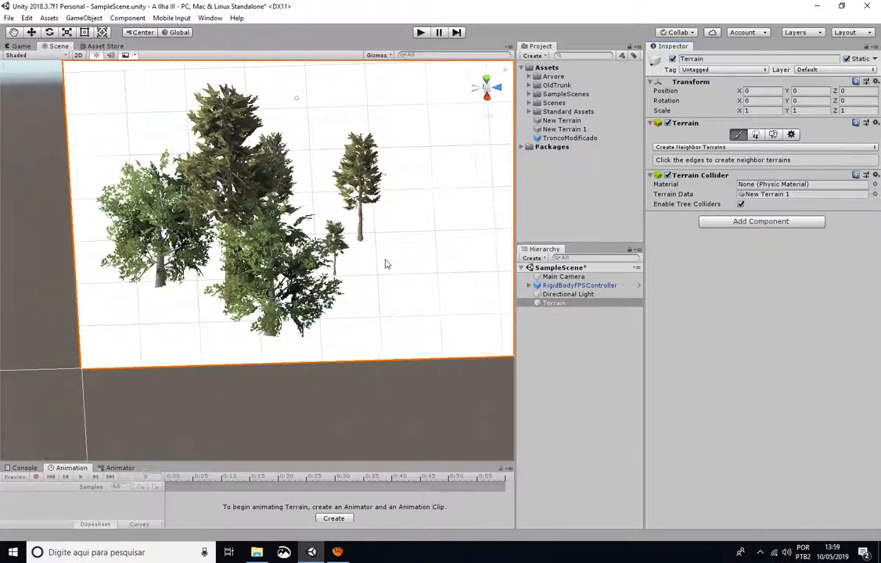
pyautogui.scroll(1, 445, 285)
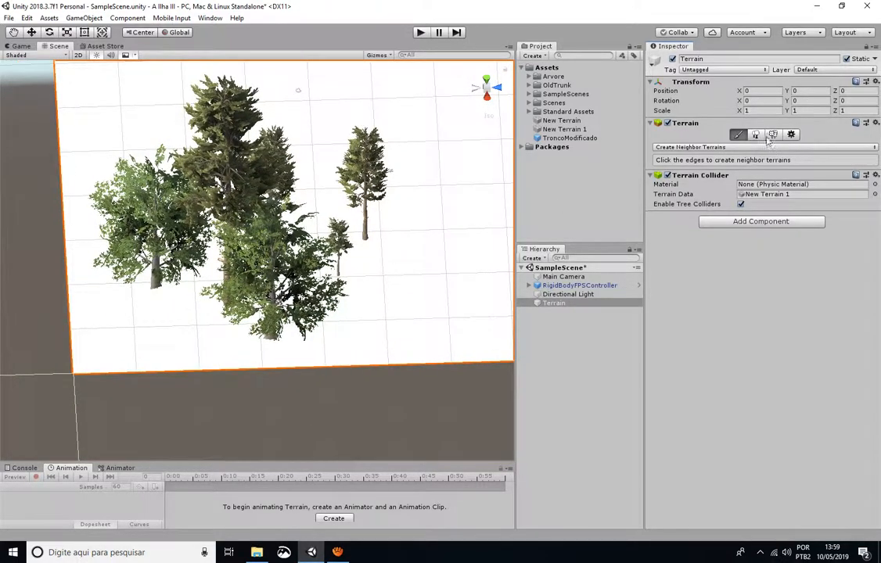
pyautogui.click(709, 148)
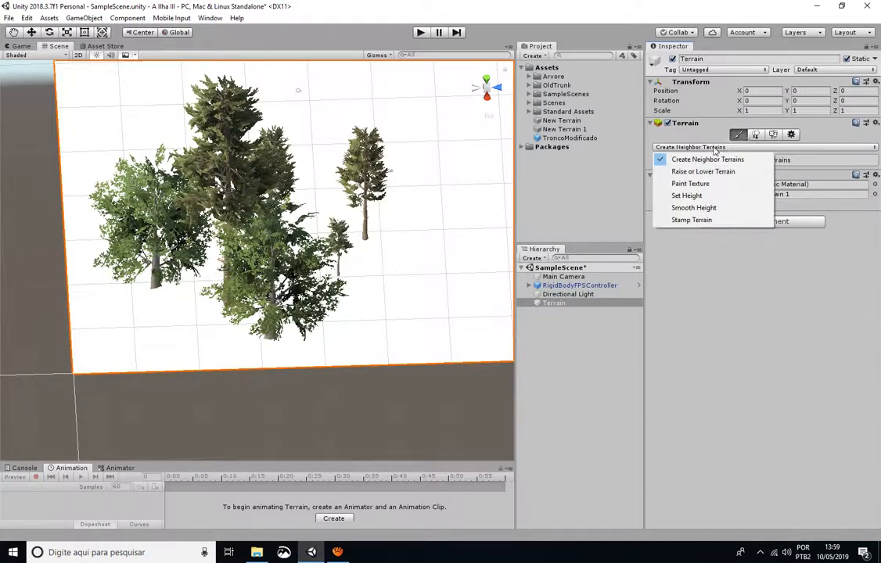
pyautogui.click(680, 184)
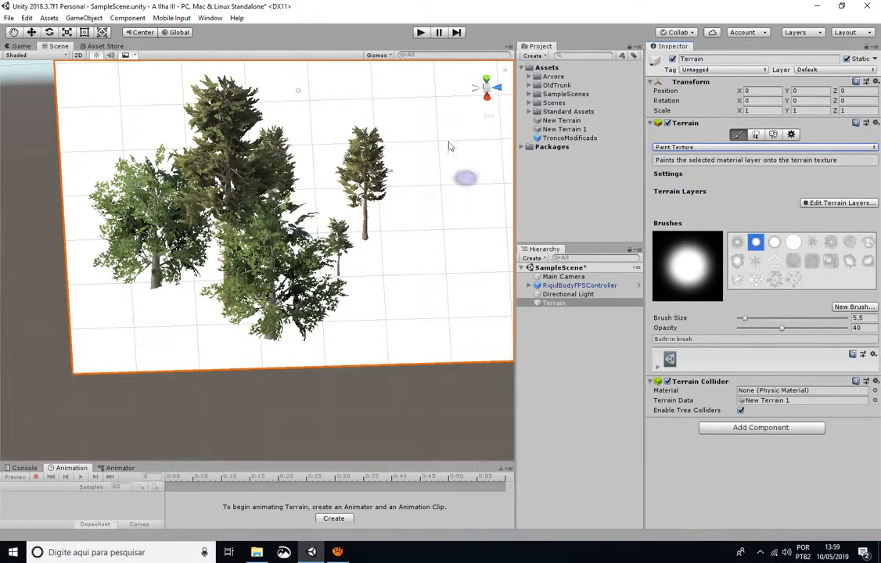
# Step: Create a terrain layer from the GrassHillAlbedo texture to cover the whole terrain
pyautogui.click(826, 205)
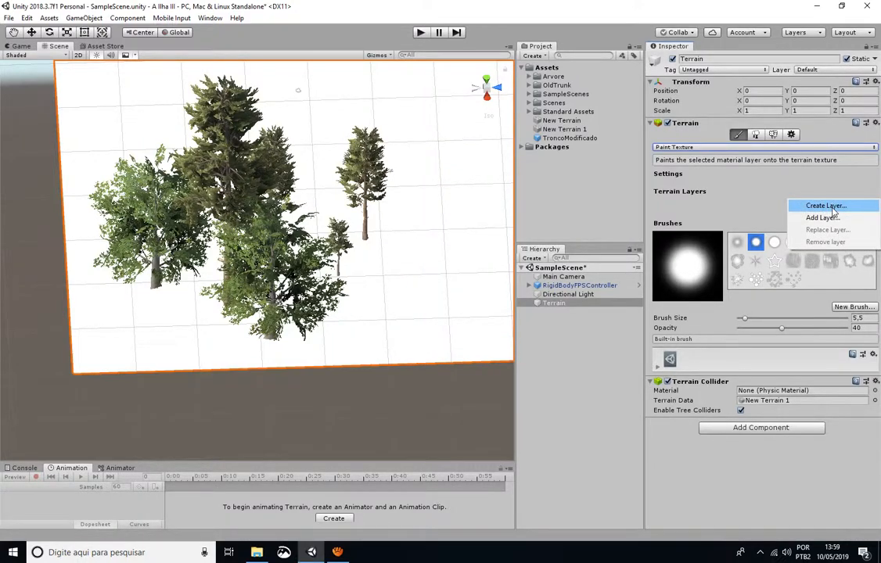
pyautogui.click(832, 207)
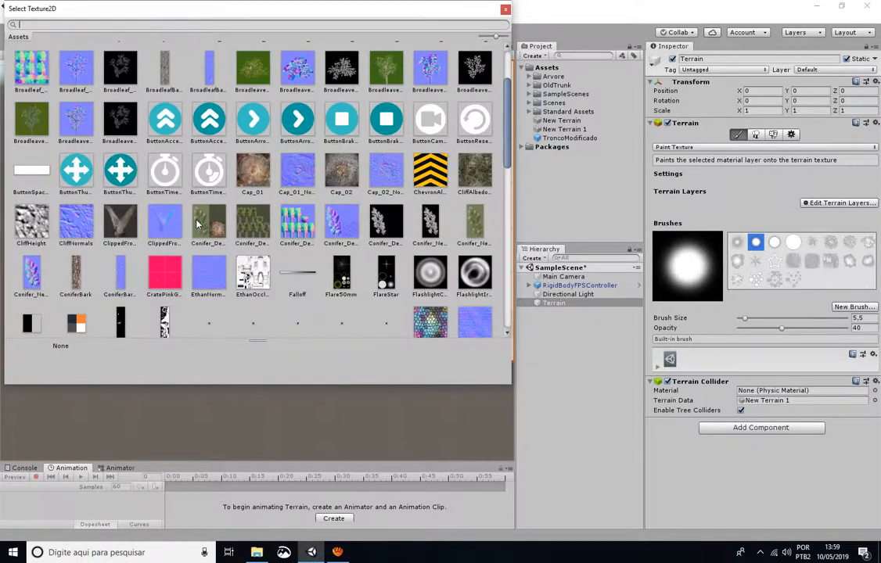
pyautogui.scroll(-4, 198, 225)
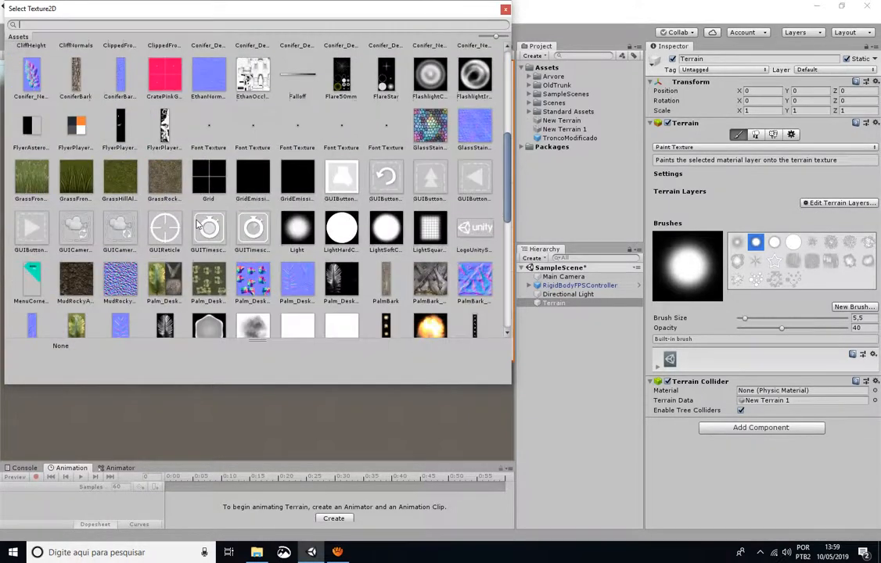
pyautogui.doubleClick(114, 181)
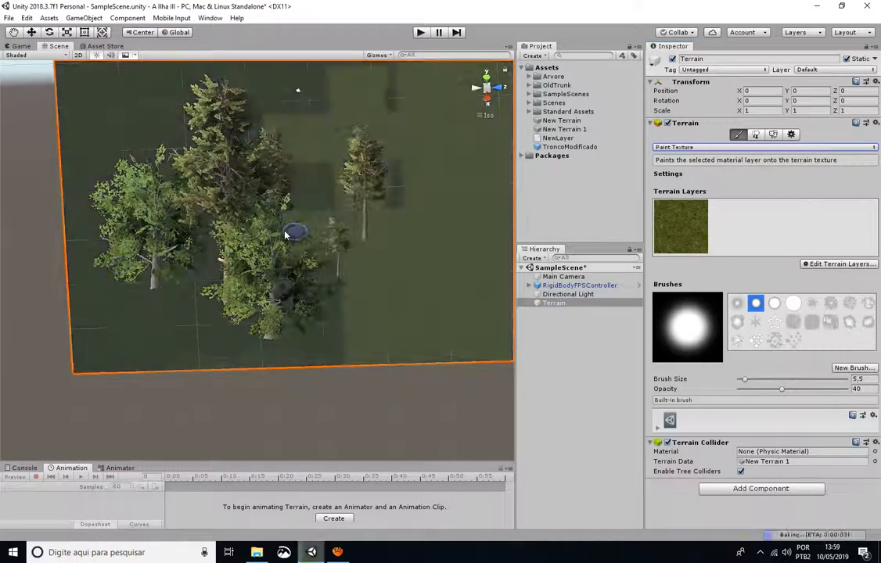
pyautogui.scroll(3, 212, 276)
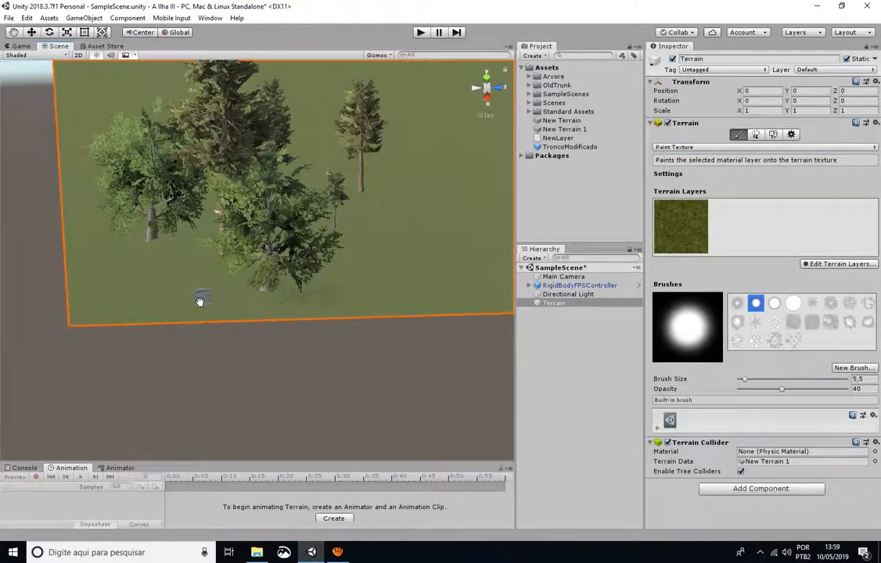
pyautogui.scroll(2, 200, 307)
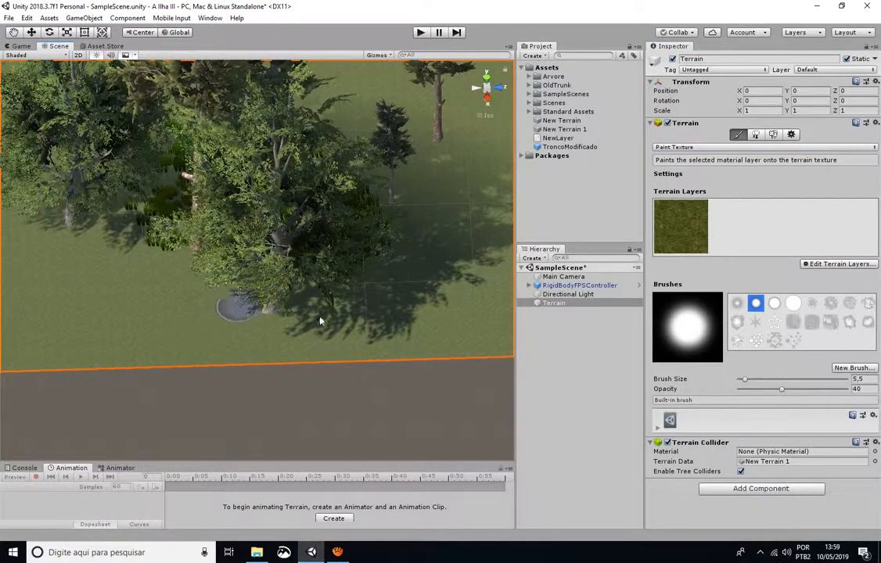
pyautogui.click(837, 266)
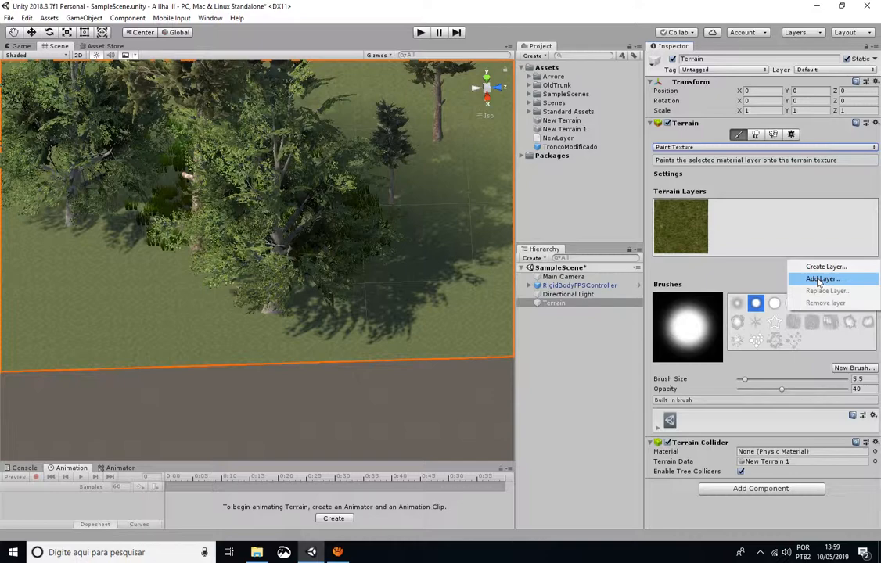
pyautogui.click(821, 280)
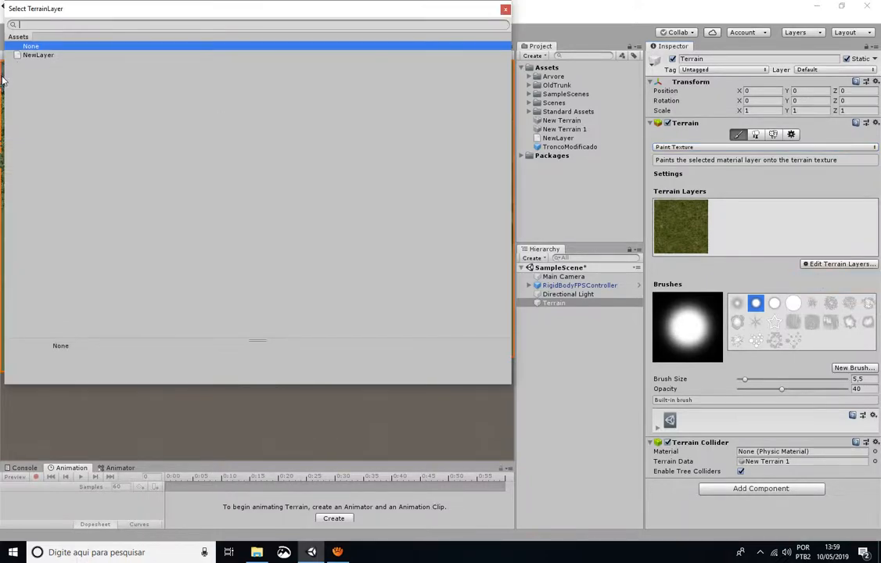
pyautogui.click(505, 10)
# Step: Create a second terrain layer from the GrassRockyAlbedo texture
pyautogui.click(837, 266)
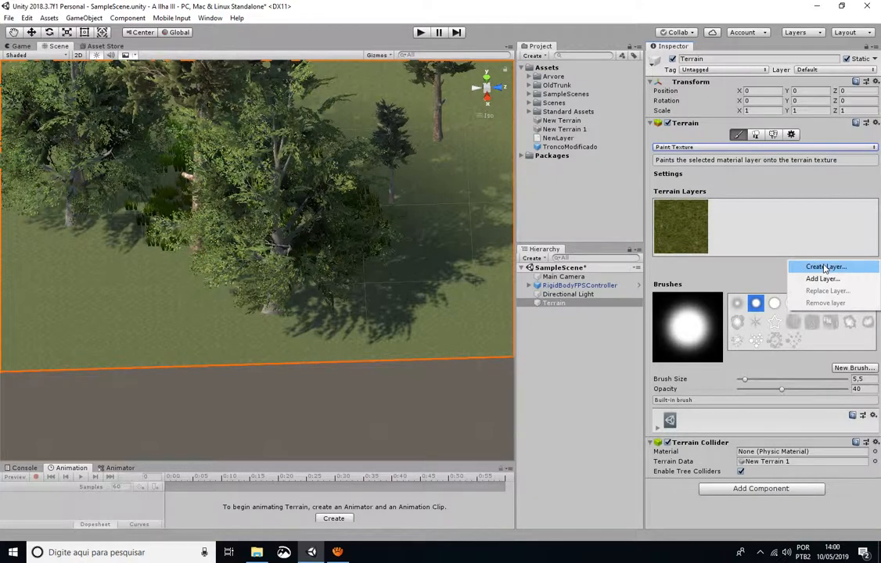
pyautogui.click(824, 267)
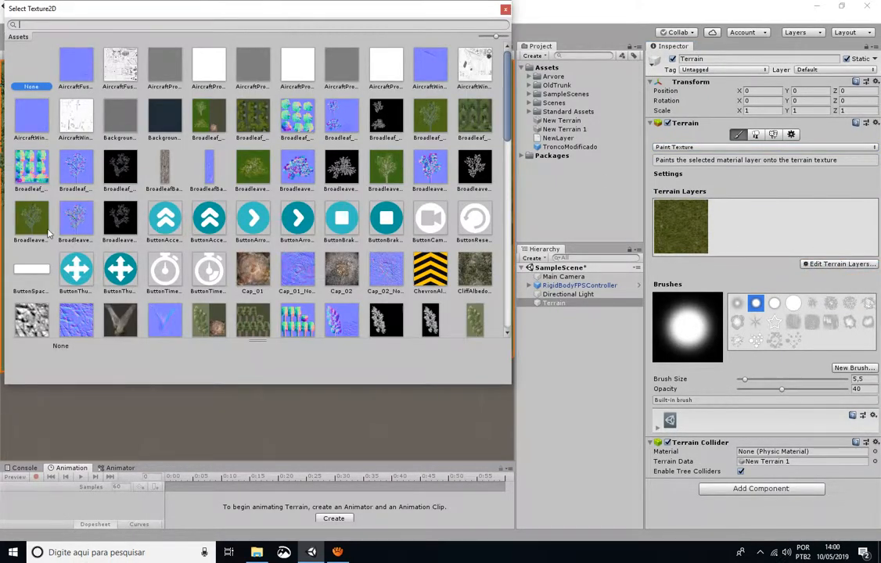
pyautogui.scroll(-5, 316, 170)
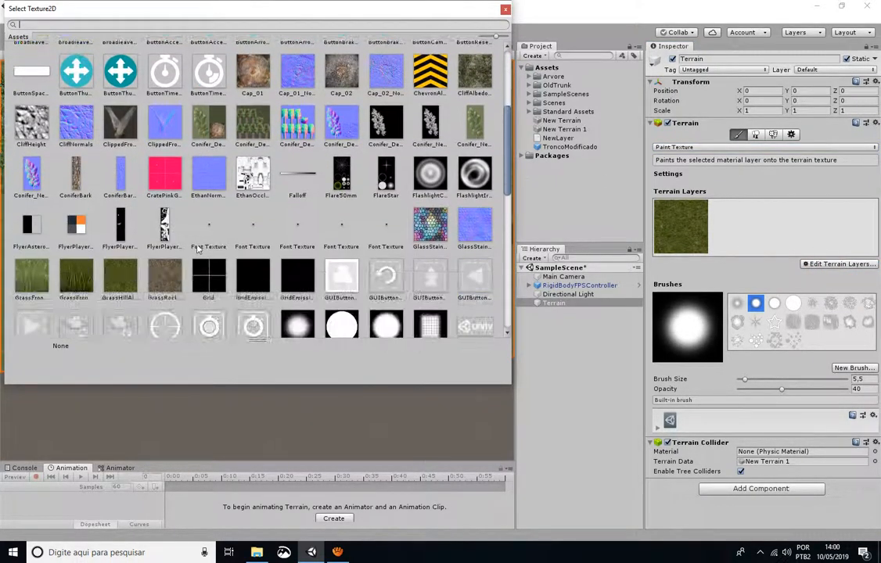
pyautogui.click(164, 278)
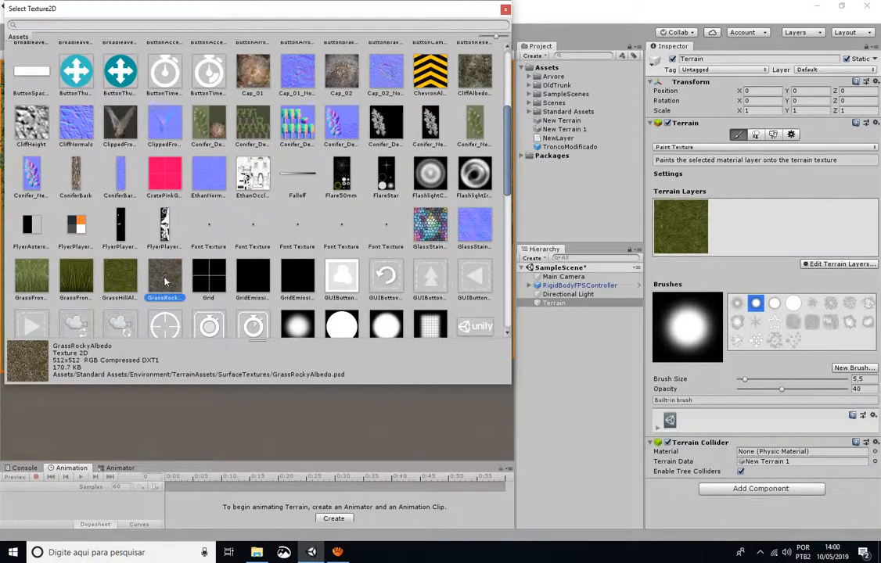
pyautogui.doubleClick(165, 280)
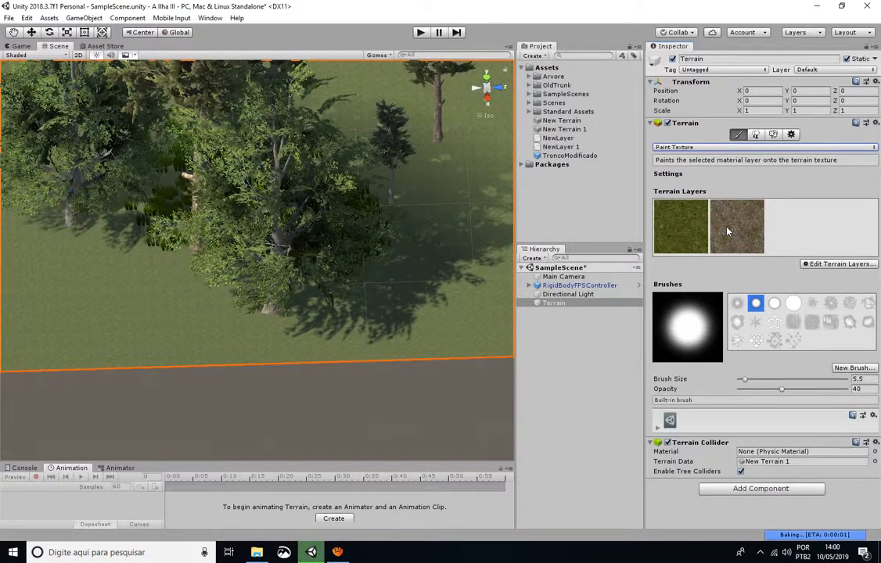
# Step: Paint a patch of the rocky terrain layer in the trees' shadow using a brush size of 12.5
pyautogui.click(726, 231)
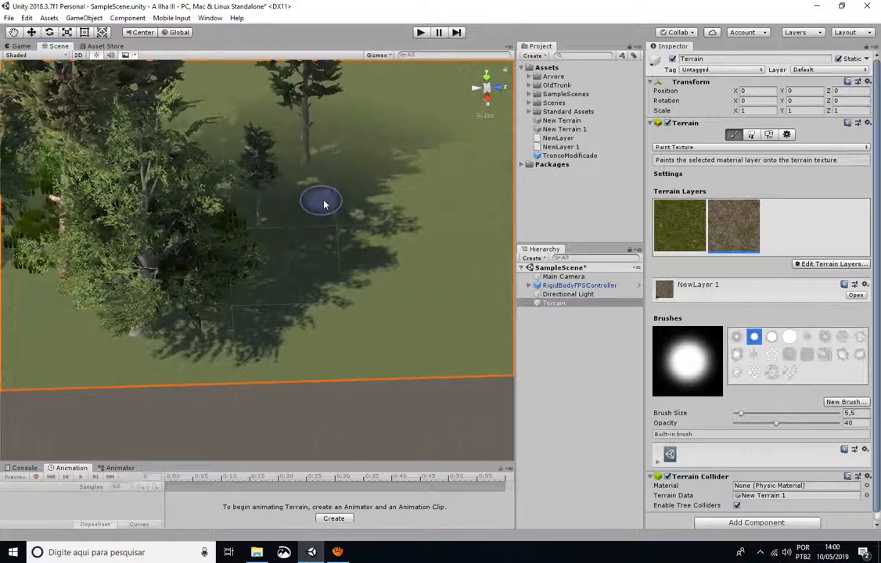
pyautogui.moveTo(324, 205); pyautogui.dragTo(122, 273, button='right')
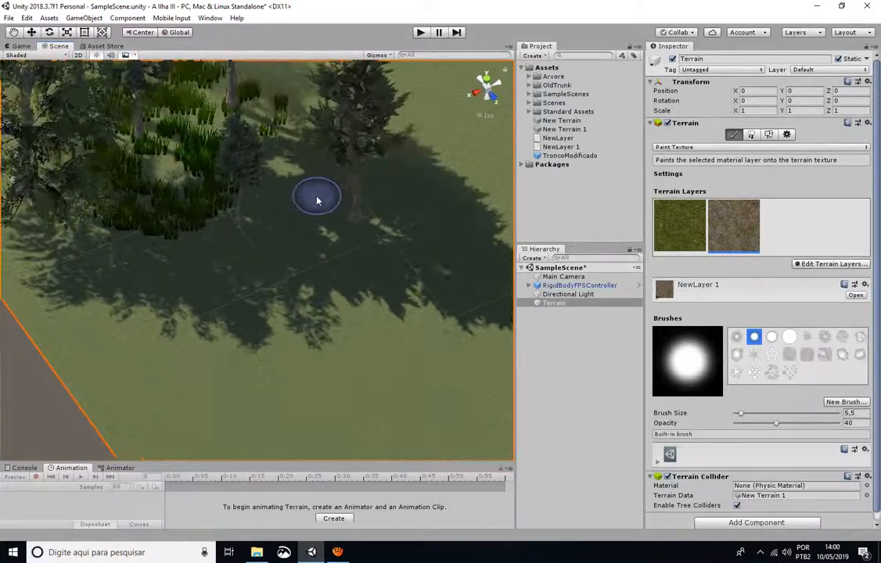
pyautogui.scroll(2, 317, 201)
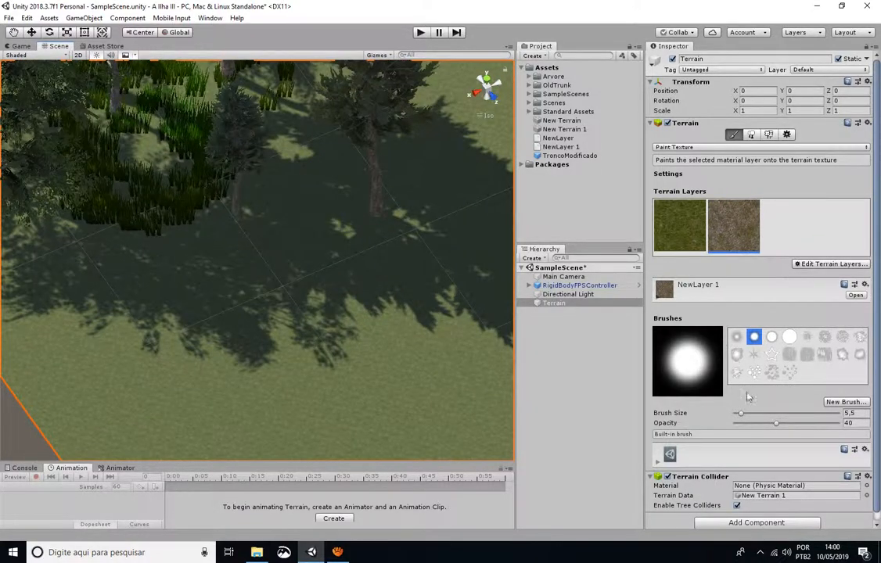
pyautogui.scroll(-1, 751, 402)
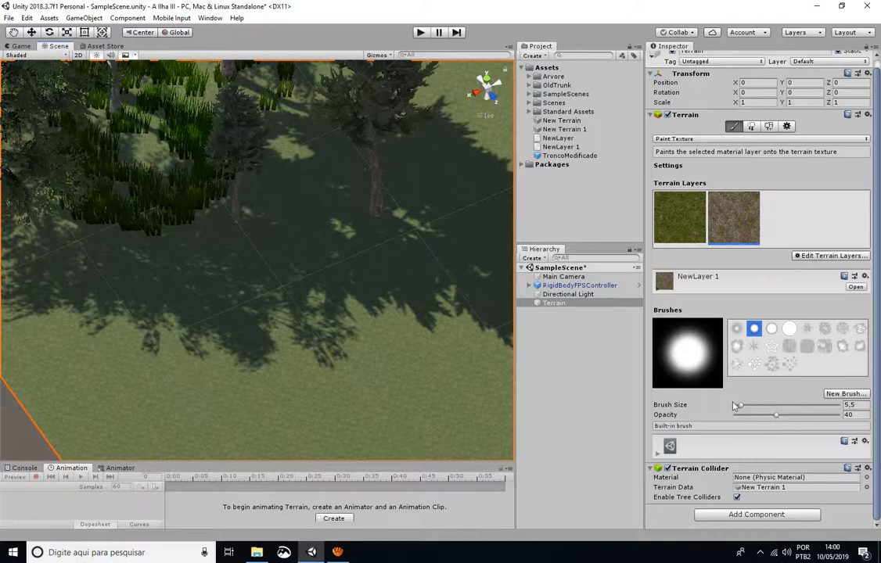
pyautogui.moveTo(743, 406); pyautogui.dragTo(749, 406)
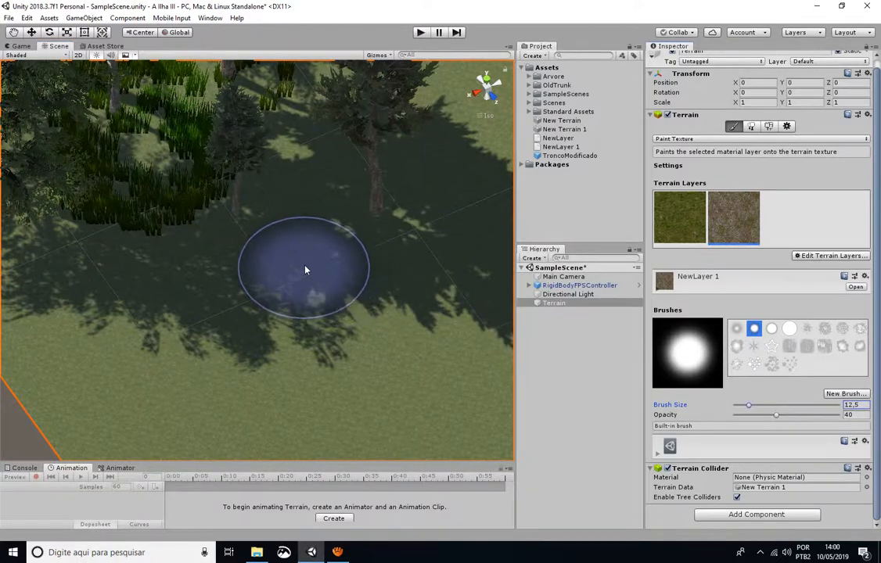
pyautogui.click(303, 247)
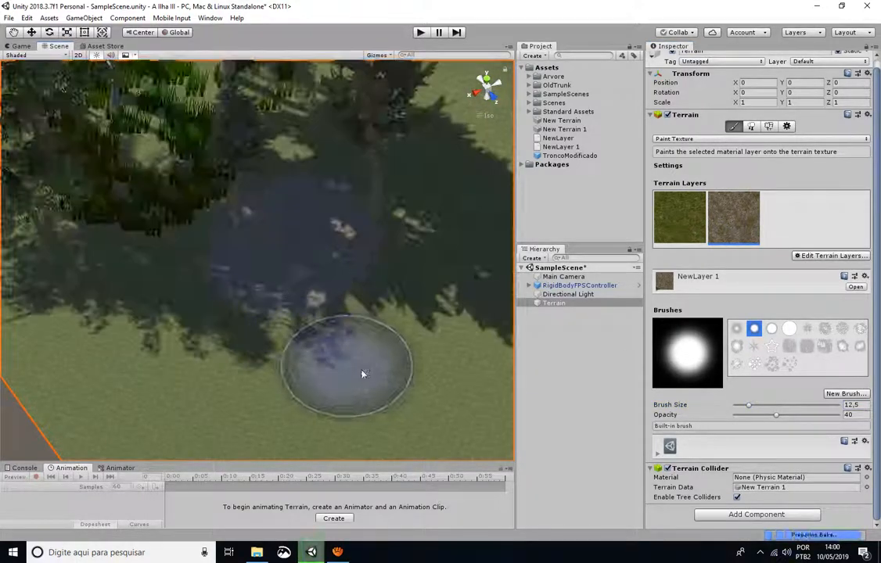
# Step: Extend the rocky patch with brush size 10.5 and opacity 30, and paint the grass layer back over its centre
pyautogui.scroll(4, 317, 274)
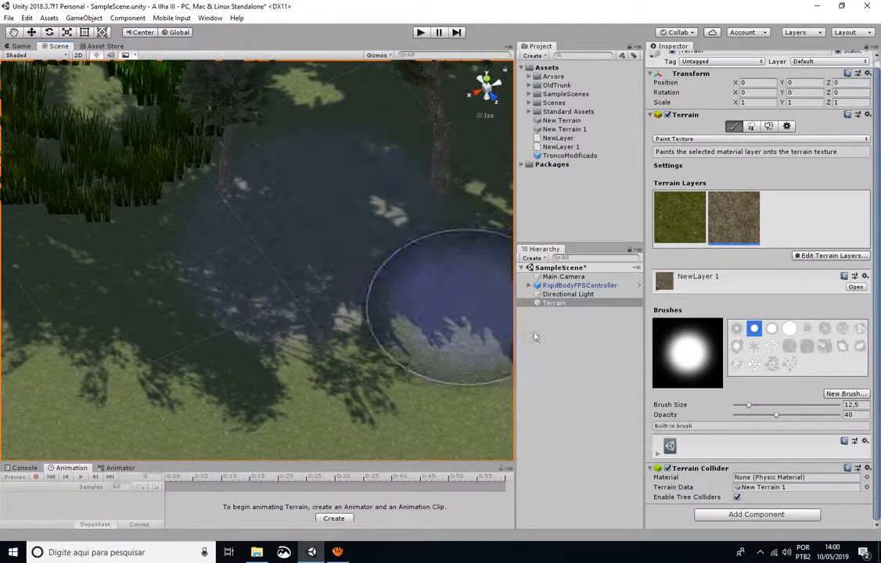
pyautogui.moveTo(749, 408); pyautogui.dragTo(746, 410)
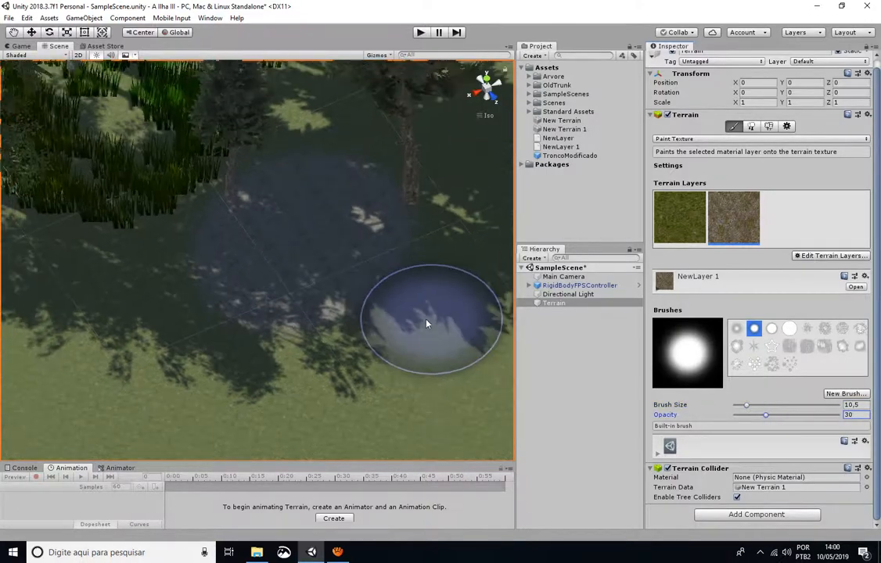
pyautogui.scroll(-6, 338, 297)
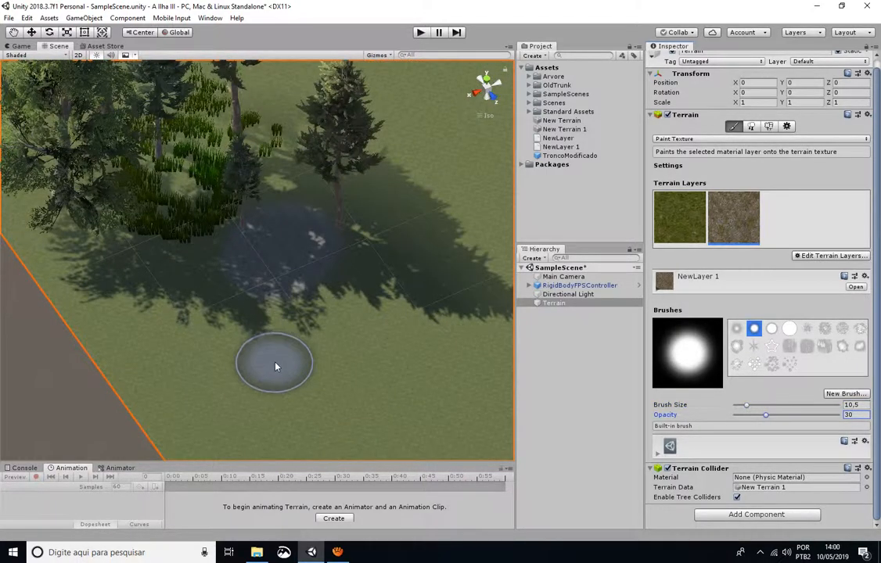
pyautogui.moveTo(275, 352)
pyautogui.mouseDown()
pyautogui.moveTo(230, 345)
pyautogui.moveTo(309, 324)
pyautogui.moveTo(222, 287)
pyautogui.moveTo(254, 375)
pyautogui.moveTo(366, 398)
pyautogui.moveTo(326, 305)
pyautogui.moveTo(344, 275)
pyautogui.moveTo(226, 389)
pyautogui.moveTo(325, 438)
pyautogui.moveTo(423, 368)
pyautogui.moveTo(407, 261)
pyautogui.moveTo(317, 342)
pyautogui.moveTo(257, 432)
pyautogui.moveTo(192, 345)
pyautogui.moveTo(342, 216)
pyautogui.moveTo(398, 230)
pyautogui.mouseUp()
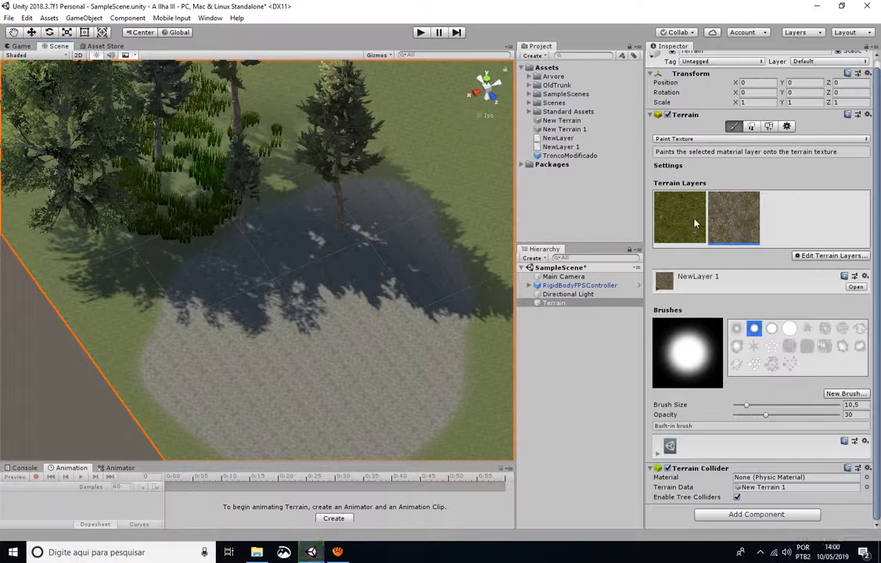
pyautogui.click(692, 220)
pyautogui.moveTo(300, 295)
pyautogui.mouseDown()
pyautogui.moveTo(335, 301)
pyautogui.moveTo(466, 369)
pyautogui.moveTo(469, 284)
pyautogui.moveTo(496, 258)
pyautogui.mouseUp()
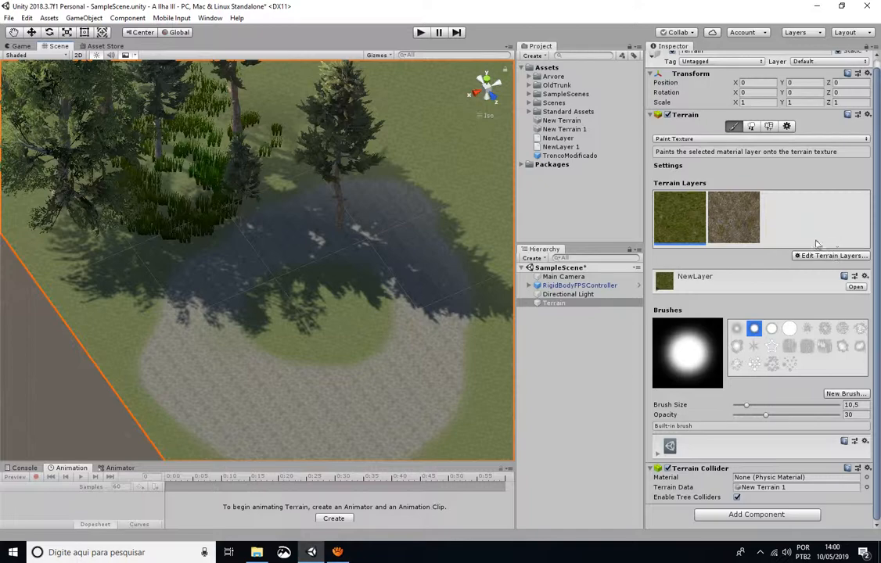
# Step: Switch the terrain to the Set Height tool and raise a column in the grassy centre to height 26
pyautogui.click(691, 139)
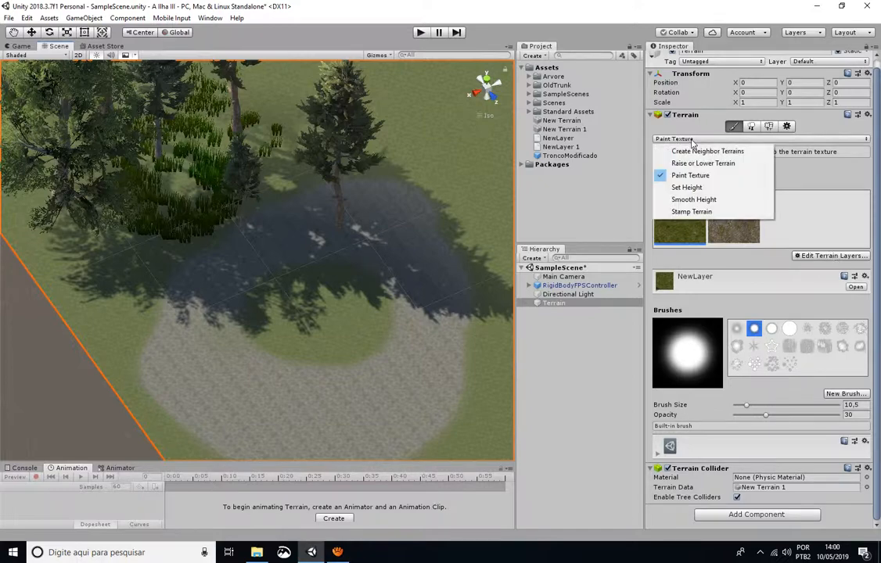
pyautogui.click(689, 187)
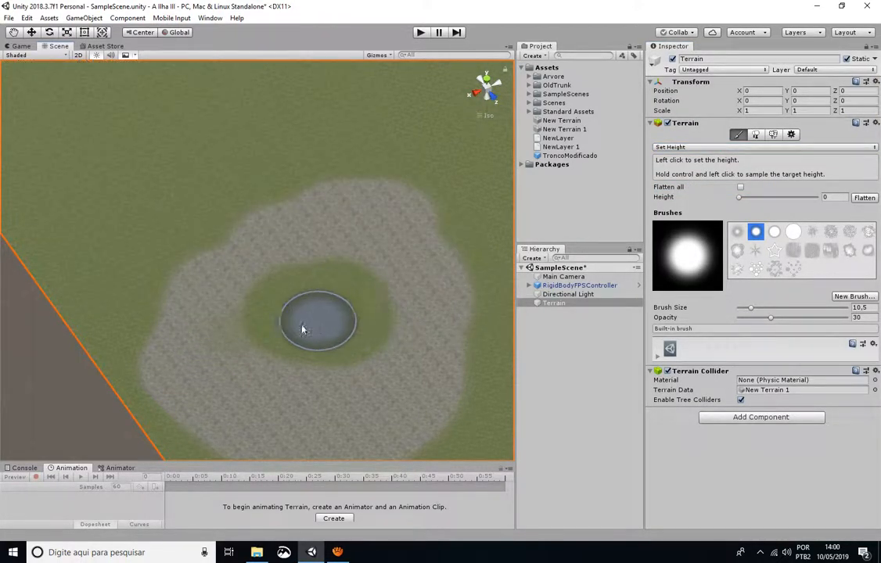
pyautogui.keyDown('alt'); pyautogui.moveTo(391, 381); pyautogui.dragTo(332, 308); pyautogui.keyUp('alt')
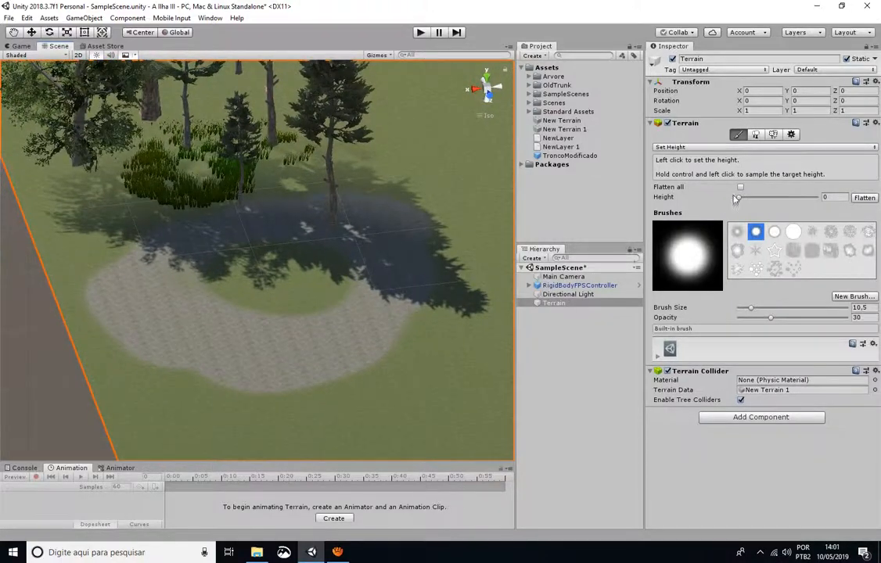
pyautogui.moveTo(735, 199); pyautogui.dragTo(745, 201)
pyautogui.click(301, 281)
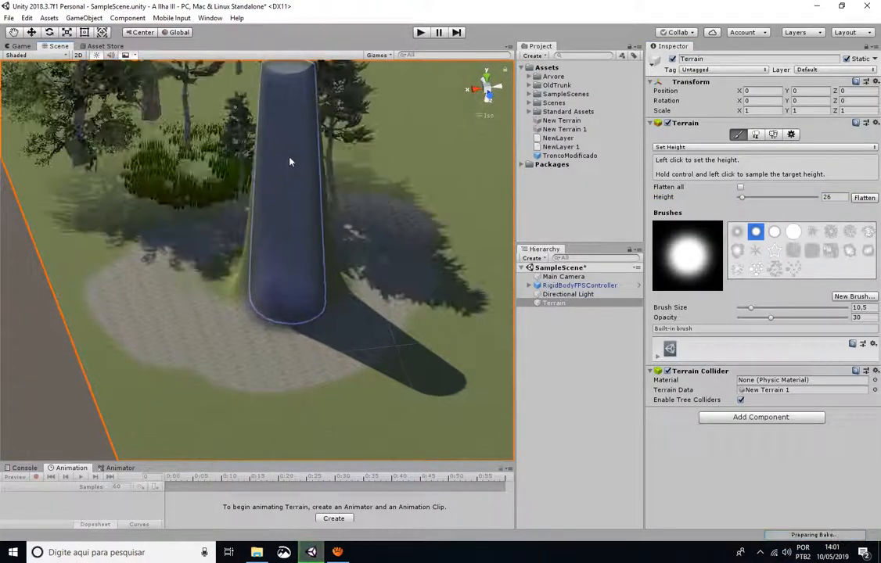
# Step: Set the target height to 16 and repaint the column as a wider, flat-topped block
pyautogui.keyDown('ctrl'); pyautogui.click(289, 114); pyautogui.keyUp('ctrl')
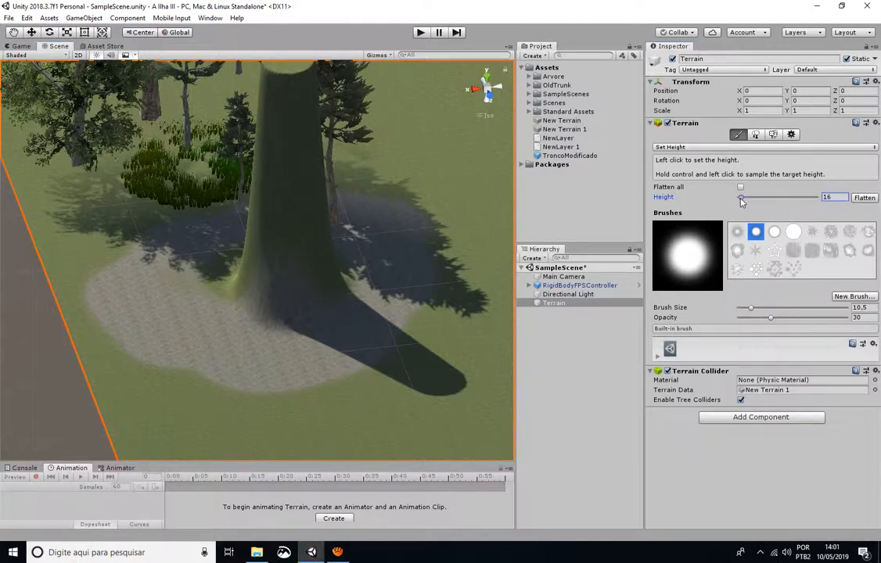
pyautogui.click(310, 93)
pyautogui.moveTo(310, 93)
pyautogui.mouseDown()
pyautogui.moveTo(304, 104)
pyautogui.moveTo(283, 88)
pyautogui.mouseUp()
pyautogui.moveTo(297, 138)
pyautogui.mouseDown()
pyautogui.moveTo(290, 179)
pyautogui.moveTo(307, 158)
pyautogui.moveTo(274, 167)
pyautogui.moveTo(317, 183)
pyautogui.moveTo(299, 154)
pyautogui.moveTo(289, 164)
pyautogui.moveTo(296, 206)
pyautogui.moveTo(291, 153)
pyautogui.mouseUp()
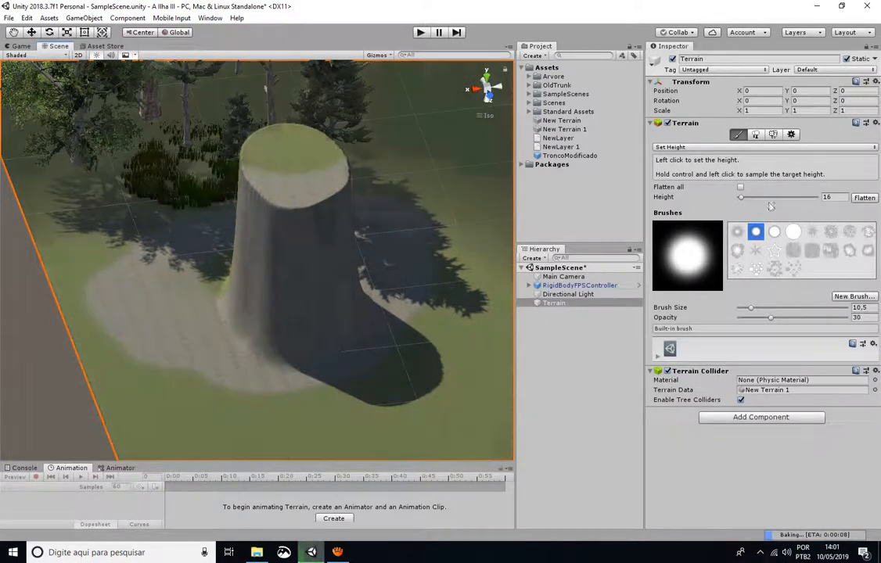
# Step: Set the target height to 2 and level the column and the surrounding rocky ground into a low plateau
pyautogui.click(834, 197)
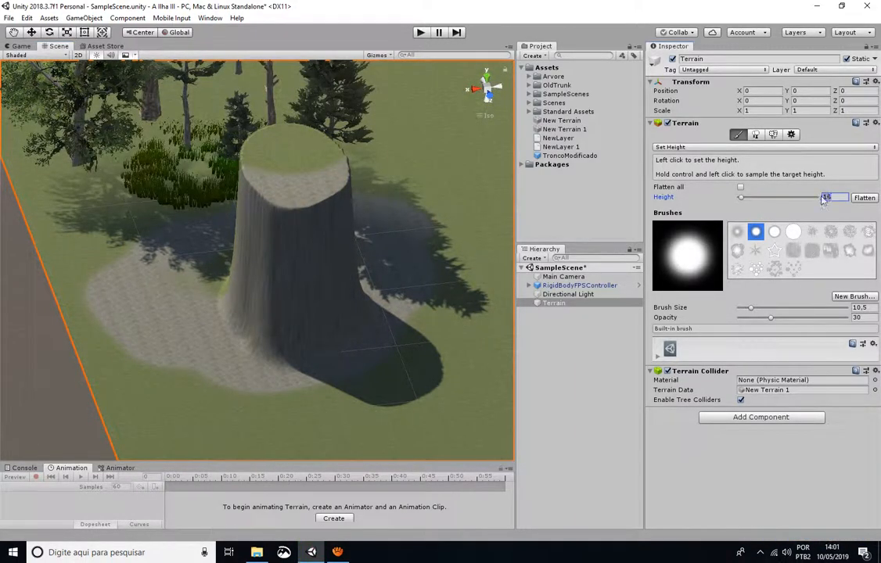
pyautogui.write('2')
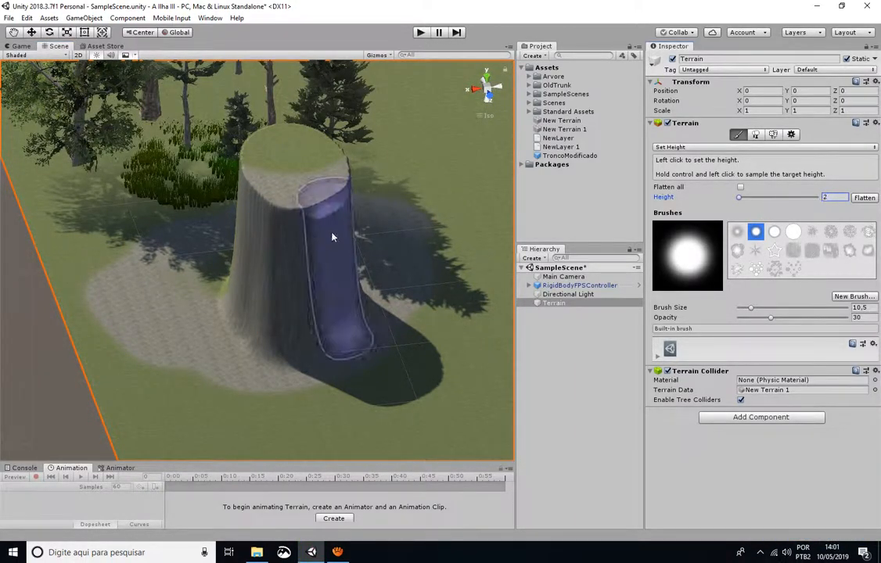
pyautogui.moveTo(309, 183)
pyautogui.mouseDown()
pyautogui.moveTo(288, 190)
pyautogui.moveTo(255, 165)
pyautogui.moveTo(311, 157)
pyautogui.moveTo(325, 222)
pyautogui.moveTo(281, 194)
pyautogui.moveTo(319, 138)
pyautogui.moveTo(366, 205)
pyautogui.moveTo(312, 270)
pyautogui.moveTo(343, 239)
pyautogui.mouseUp()
pyautogui.moveTo(316, 225)
pyautogui.mouseDown()
pyautogui.moveTo(295, 191)
pyautogui.moveTo(348, 197)
pyautogui.moveTo(362, 274)
pyautogui.moveTo(291, 246)
pyautogui.moveTo(367, 255)
pyautogui.mouseUp()
pyautogui.click(487, 79)
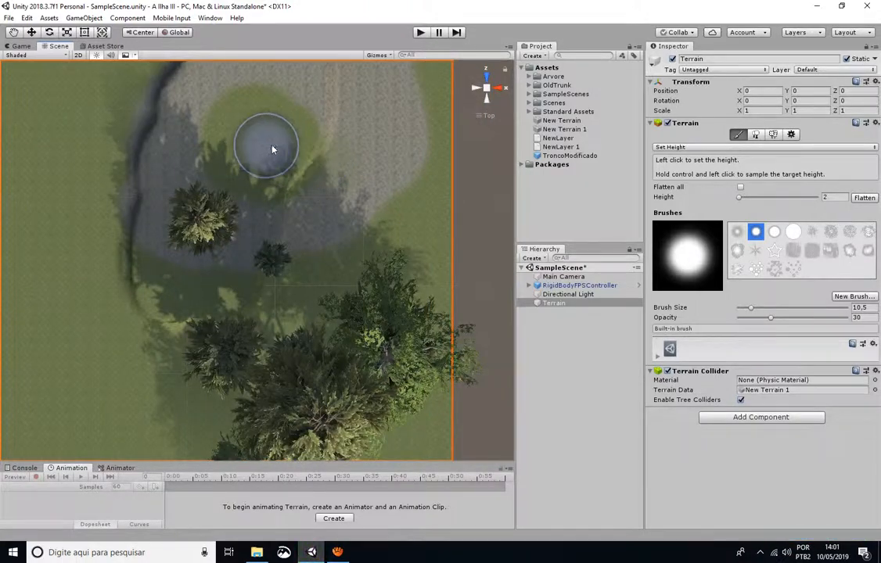
pyautogui.moveTo(274, 144)
pyautogui.mouseDown()
pyautogui.moveTo(289, 148)
pyautogui.moveTo(305, 197)
pyautogui.moveTo(276, 243)
pyautogui.moveTo(275, 191)
pyautogui.moveTo(344, 162)
pyautogui.moveTo(299, 142)
pyautogui.moveTo(328, 154)
pyautogui.mouseUp()
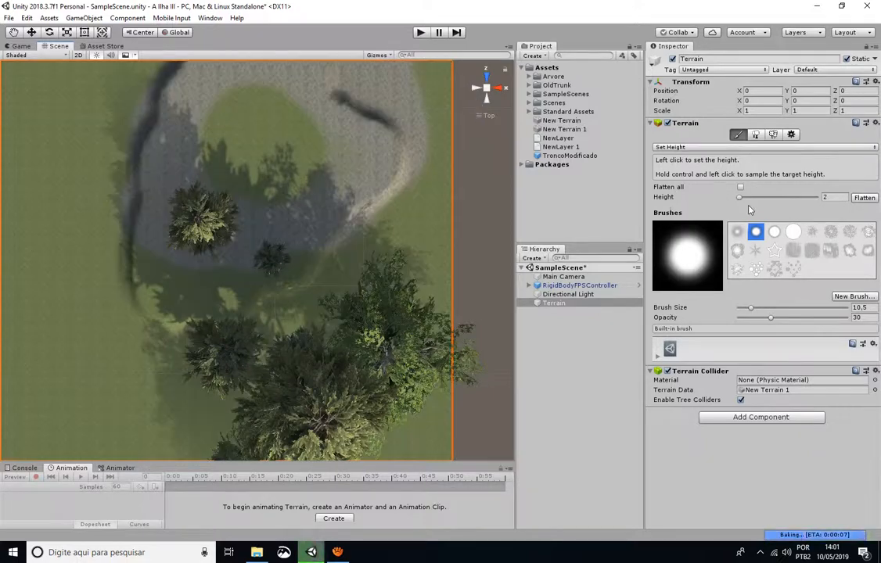
# Step: Extend the height 2 plateau out to the terrain's near edge and corner, increasing the brush size to 51
pyautogui.scroll(-2, 295, 200)
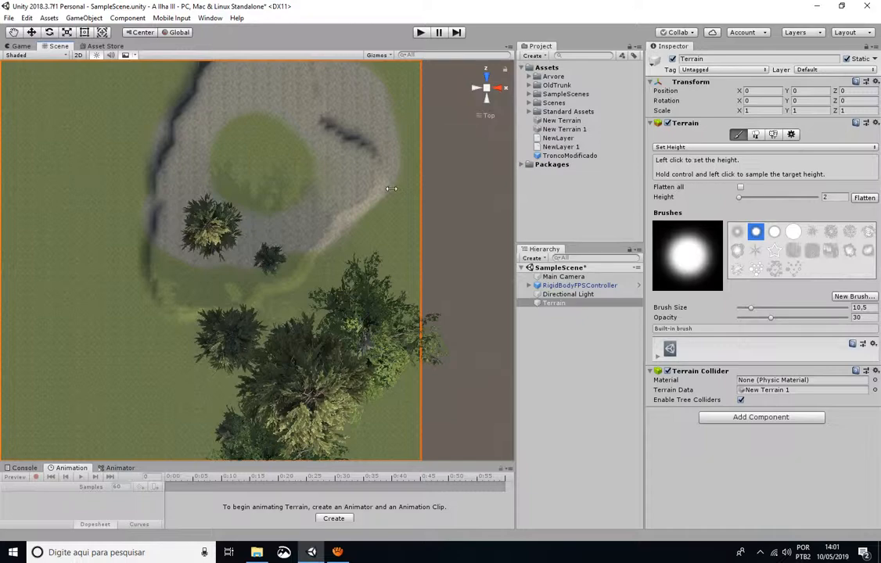
pyautogui.moveTo(412, 149)
pyautogui.keyDown('alt'); pyautogui.mouseDown()
pyautogui.moveTo(315, 239)
pyautogui.moveTo(138, 138)
pyautogui.moveTo(368, 244)
pyautogui.moveTo(251, 173)
pyautogui.moveTo(301, 223)
pyautogui.moveTo(300, 268)
pyautogui.moveTo(303, 260)
pyautogui.mouseUp(); pyautogui.keyUp('alt')
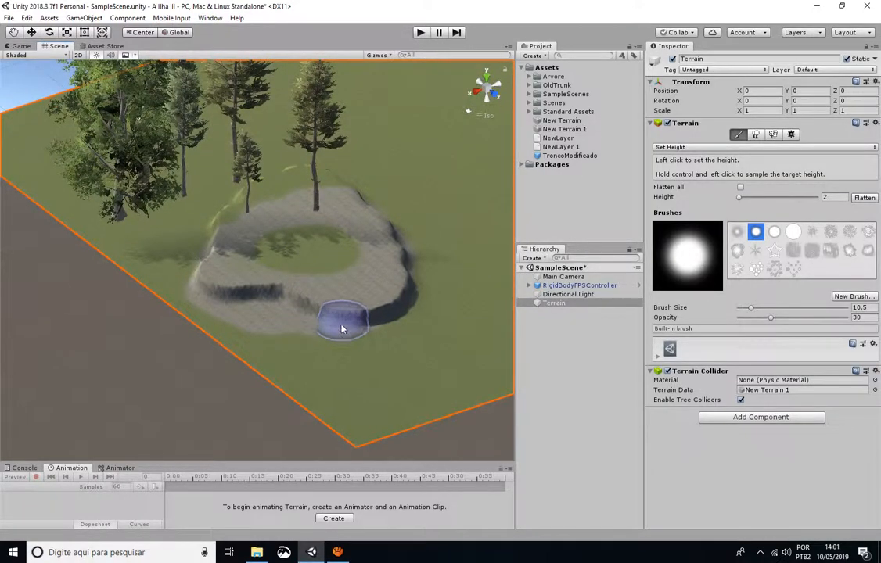
pyautogui.moveTo(342, 329)
pyautogui.mouseDown()
pyautogui.moveTo(180, 298)
pyautogui.moveTo(222, 353)
pyautogui.moveTo(324, 423)
pyautogui.moveTo(248, 352)
pyautogui.mouseUp()
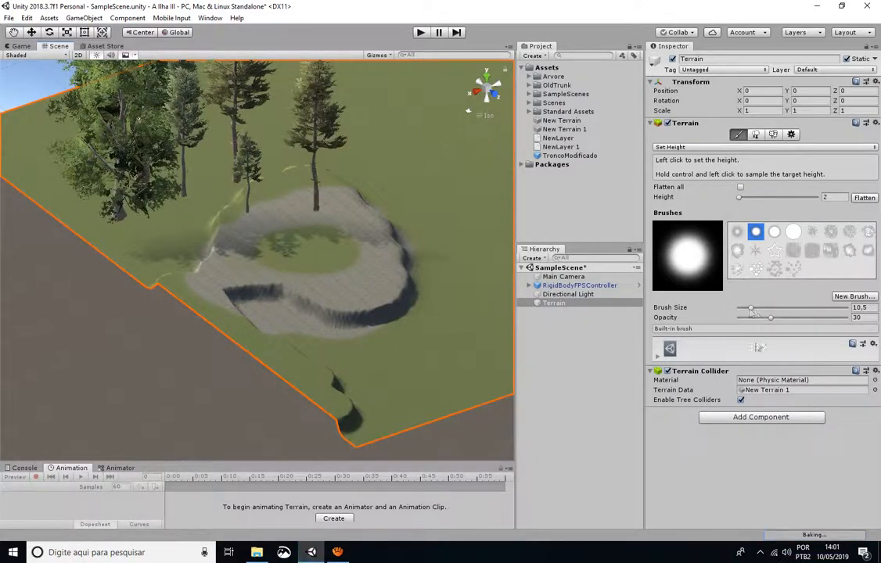
pyautogui.moveTo(752, 308); pyautogui.dragTo(796, 308)
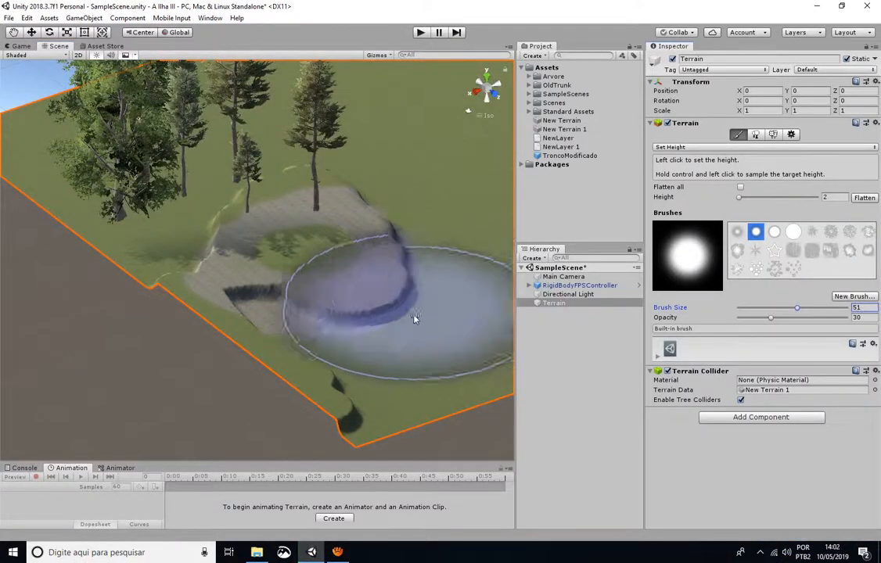
pyautogui.moveTo(415, 318)
pyautogui.mouseDown()
pyautogui.moveTo(342, 348)
pyautogui.moveTo(412, 365)
pyautogui.moveTo(235, 313)
pyautogui.moveTo(153, 275)
pyautogui.moveTo(4, 227)
pyautogui.moveTo(72, 240)
pyautogui.moveTo(285, 344)
pyautogui.moveTo(416, 378)
pyautogui.moveTo(363, 406)
pyautogui.mouseUp()
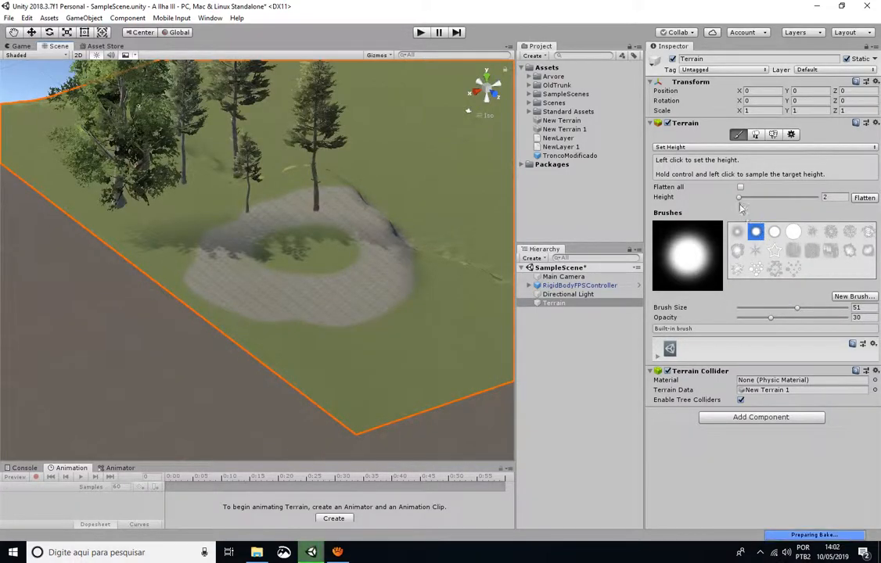
# Step: Carve a round crater in the middle of the rocky patch with target height 0 and brush size 16.3
pyautogui.click(738, 197)
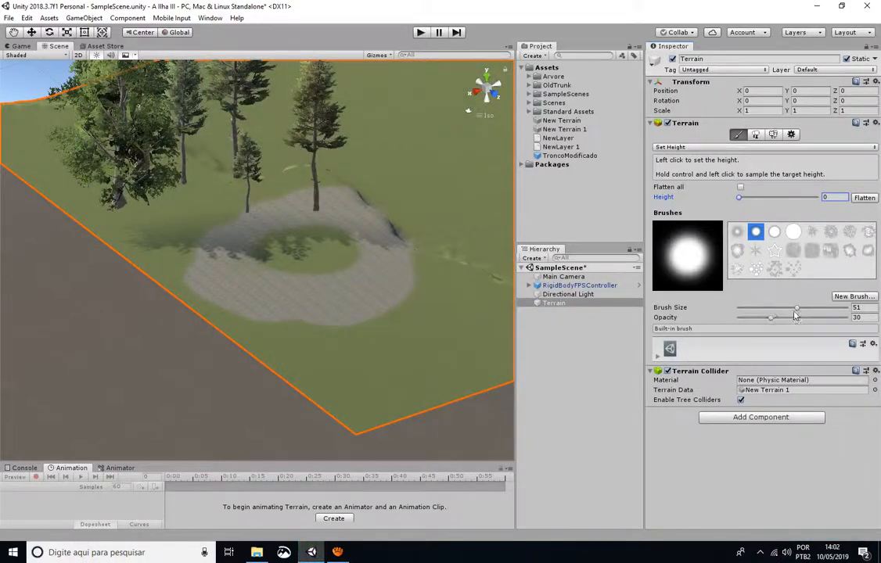
pyautogui.moveTo(799, 309); pyautogui.dragTo(795, 310)
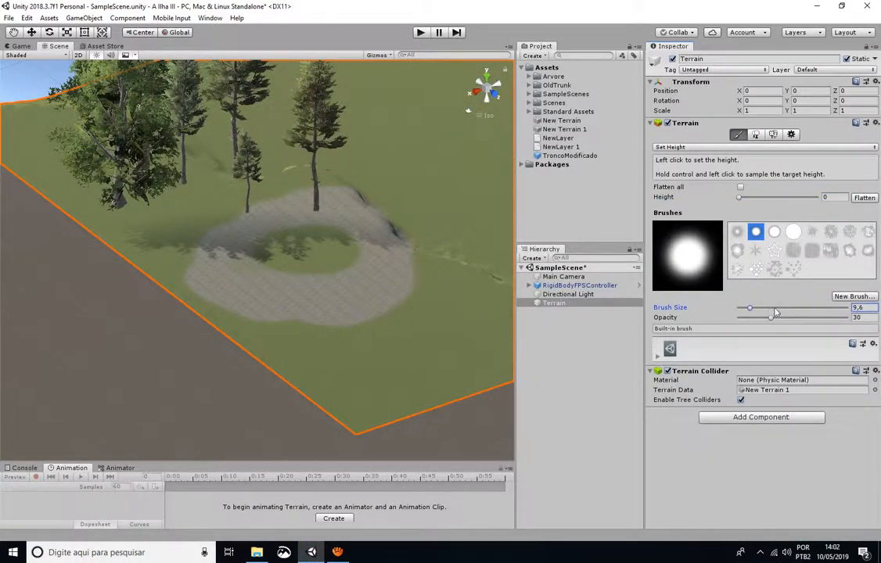
pyautogui.moveTo(751, 310); pyautogui.dragTo(758, 312)
pyautogui.moveTo(312, 289)
pyautogui.mouseDown()
pyautogui.moveTo(330, 290)
pyautogui.moveTo(322, 296)
pyautogui.moveTo(321, 280)
pyautogui.moveTo(337, 289)
pyautogui.moveTo(327, 287)
pyautogui.mouseUp()
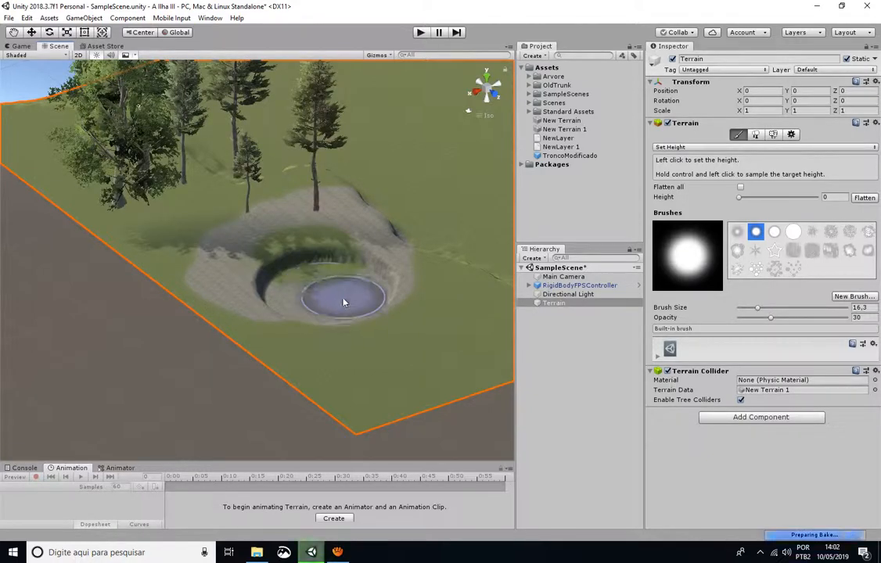
# Step: Switch to the Raise or Lower Terrain tool, try raising a peak beyond the rocky patch, and undo the stroke
pyautogui.click(737, 148)
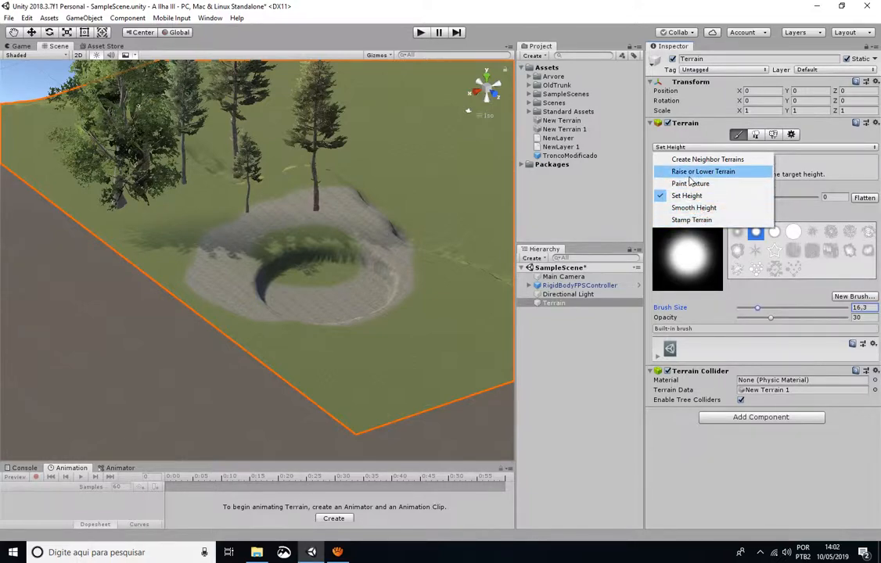
pyautogui.click(697, 172)
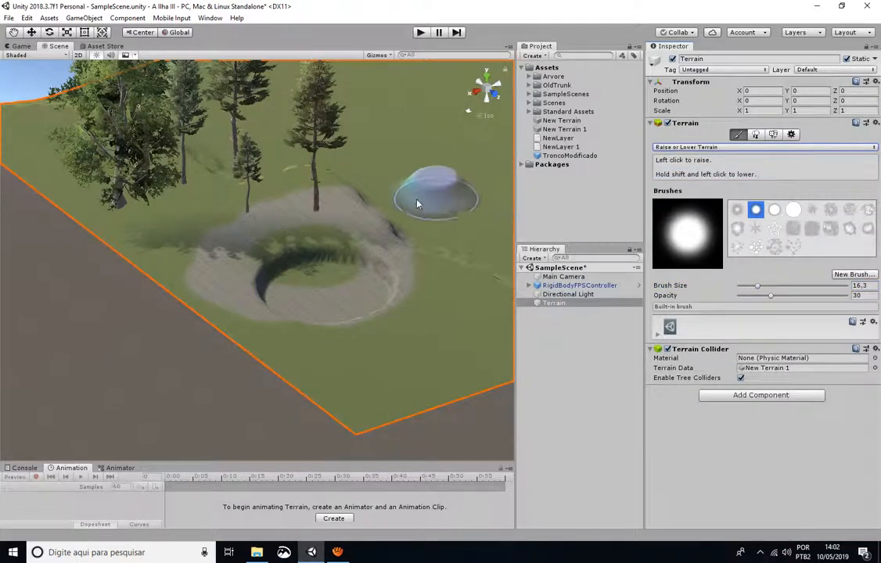
pyautogui.scroll(-2, 366, 175)
pyautogui.moveTo(425, 183)
pyautogui.mouseDown()
pyautogui.moveTo(463, 144)
pyautogui.moveTo(456, 195)
pyautogui.moveTo(396, 198)
pyautogui.mouseUp()
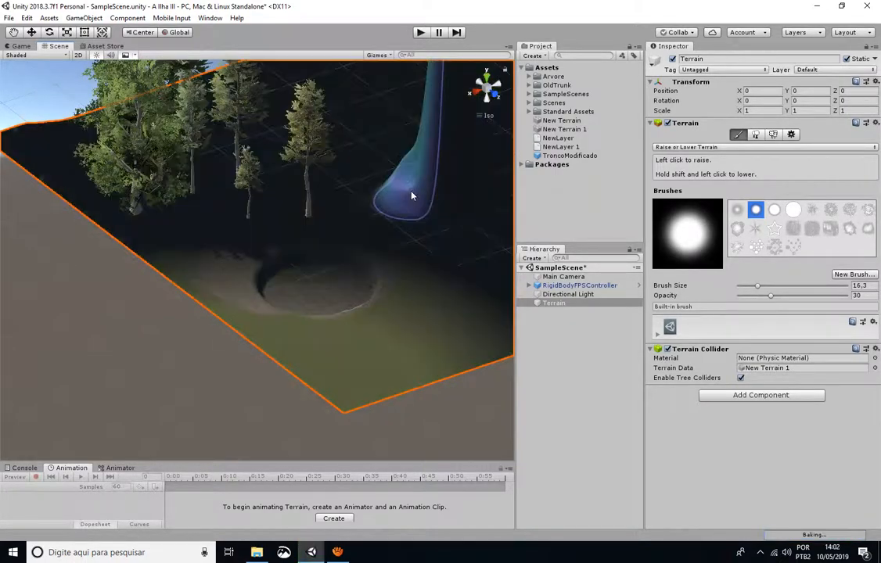
pyautogui.hotkey('ctrl', 'z')
# Step: Lower the leftover bump beside the rocky patch and raise a cluster of steep hills there
pyautogui.moveTo(476, 221)
pyautogui.mouseDown(button='right')
pyautogui.moveTo(422, 234)
pyautogui.moveTo(287, 213)
pyautogui.moveTo(193, 234)
pyautogui.mouseUp(button='right')
pyautogui.scroll(2, 344, 334)
pyautogui.keyDown('shift'); pyautogui.click(309, 343); pyautogui.keyUp('shift')
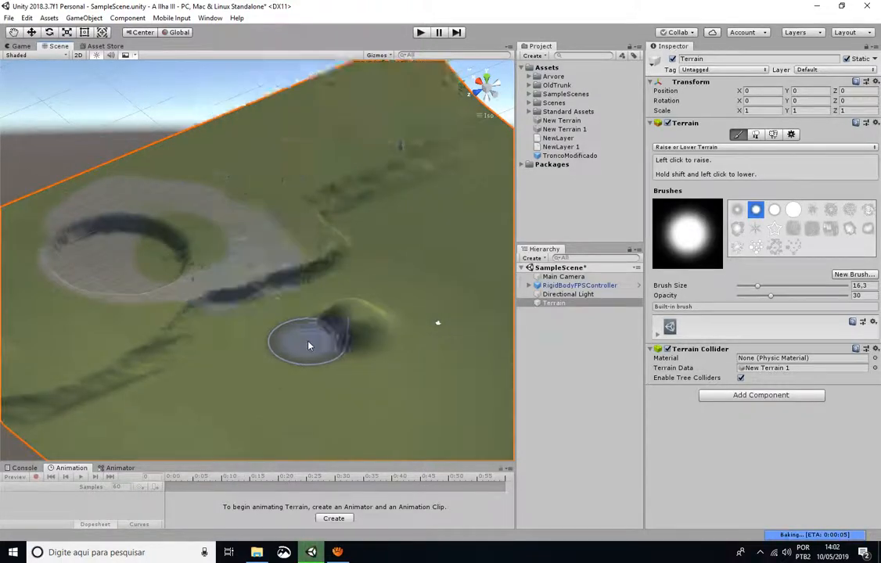
pyautogui.keyDown('shift'); pyautogui.click(352, 352); pyautogui.keyUp('shift')
pyautogui.moveTo(358, 350)
pyautogui.mouseDown()
pyautogui.moveTo(324, 360)
pyautogui.moveTo(364, 344)
pyautogui.moveTo(417, 343)
pyautogui.moveTo(393, 374)
pyautogui.moveTo(355, 348)
pyautogui.moveTo(330, 415)
pyautogui.moveTo(296, 412)
pyautogui.mouseUp()
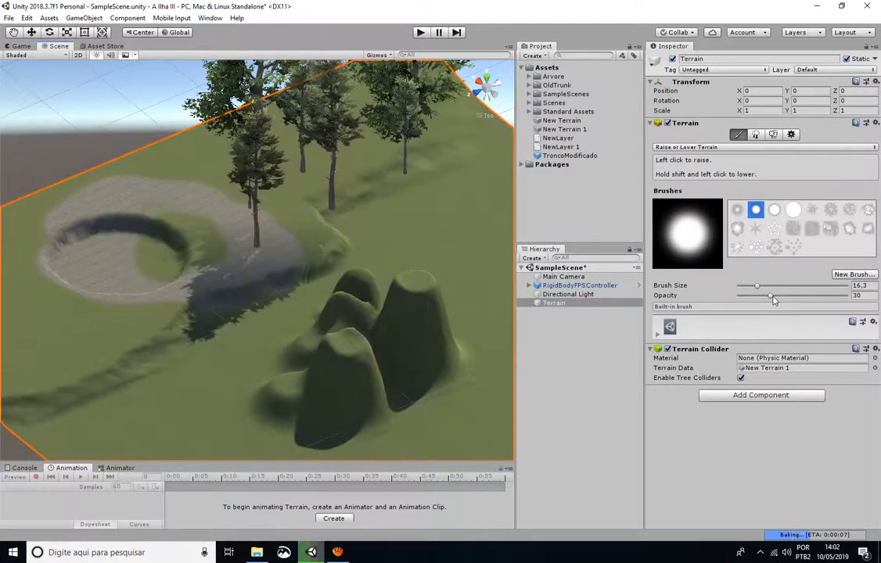
# Step: Extend the hill cluster with extra peaks and lower ridges around its base, using opacity 13 and reducing the brush size to 9.6
pyautogui.moveTo(772, 298); pyautogui.dragTo(758, 298)
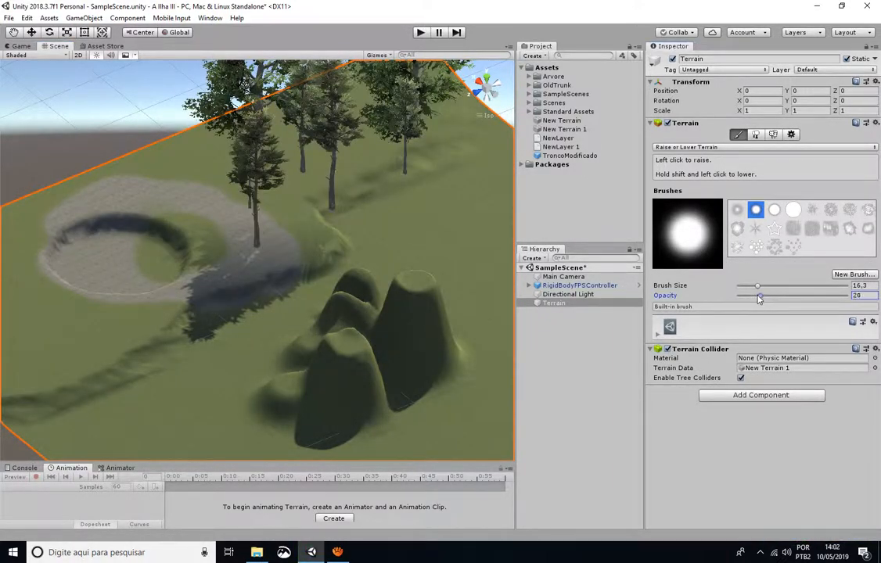
pyautogui.moveTo(388, 382)
pyautogui.mouseDown()
pyautogui.moveTo(422, 415)
pyautogui.moveTo(468, 356)
pyautogui.mouseUp()
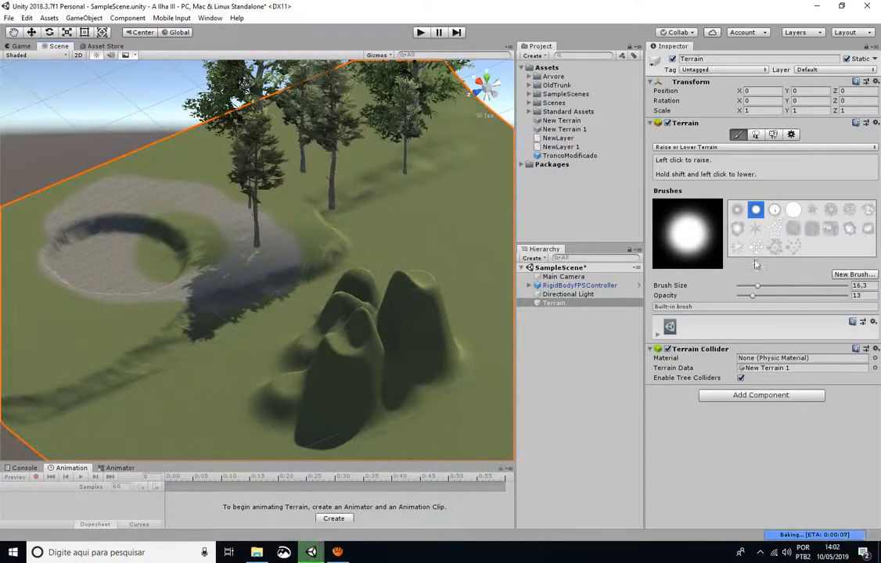
pyautogui.scroll(-3, 382, 323)
pyautogui.scroll(-2, 382, 322)
pyautogui.moveTo(382, 372); pyautogui.dragTo(395, 291)
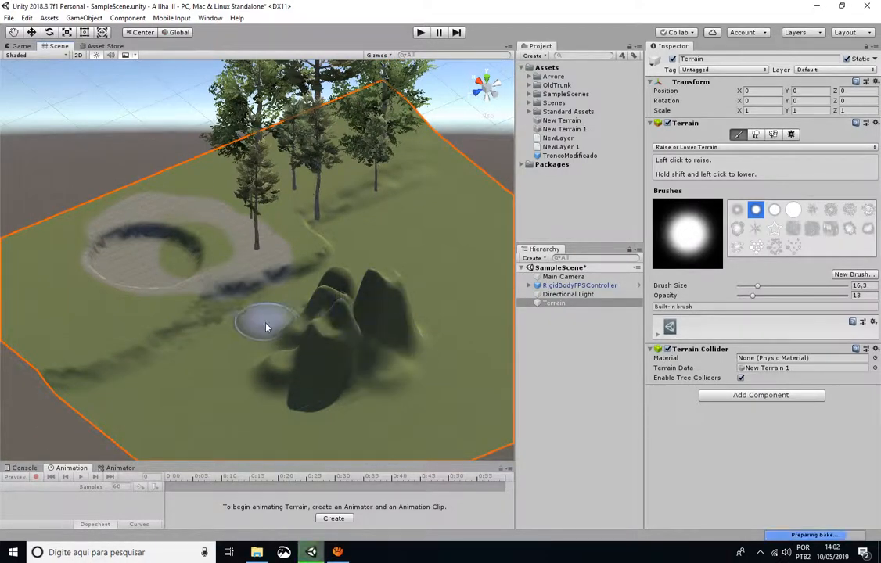
pyautogui.moveTo(276, 332)
pyautogui.mouseDown()
pyautogui.moveTo(271, 346)
pyautogui.moveTo(315, 395)
pyautogui.mouseUp()
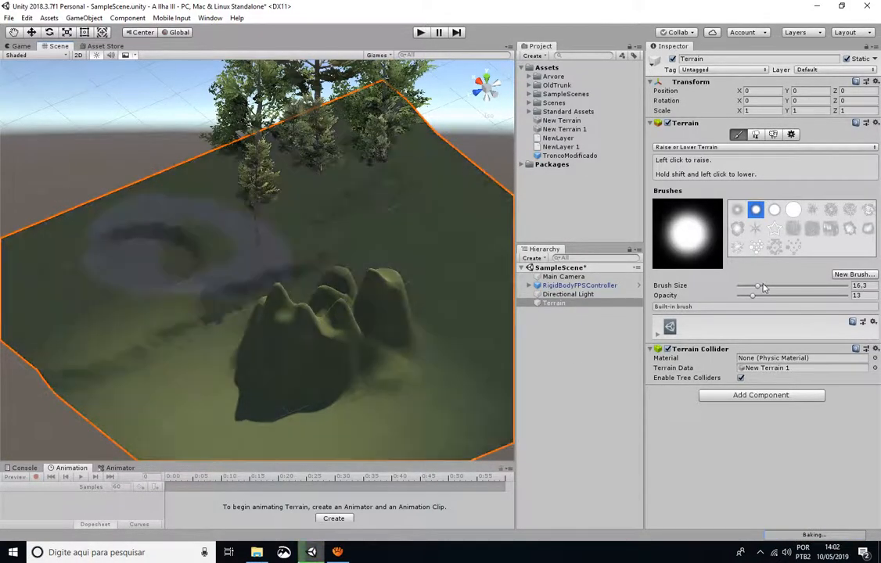
pyautogui.moveTo(758, 288); pyautogui.dragTo(750, 291)
pyautogui.moveTo(389, 353)
pyautogui.mouseDown()
pyautogui.moveTo(409, 349)
pyautogui.moveTo(397, 379)
pyautogui.mouseUp()
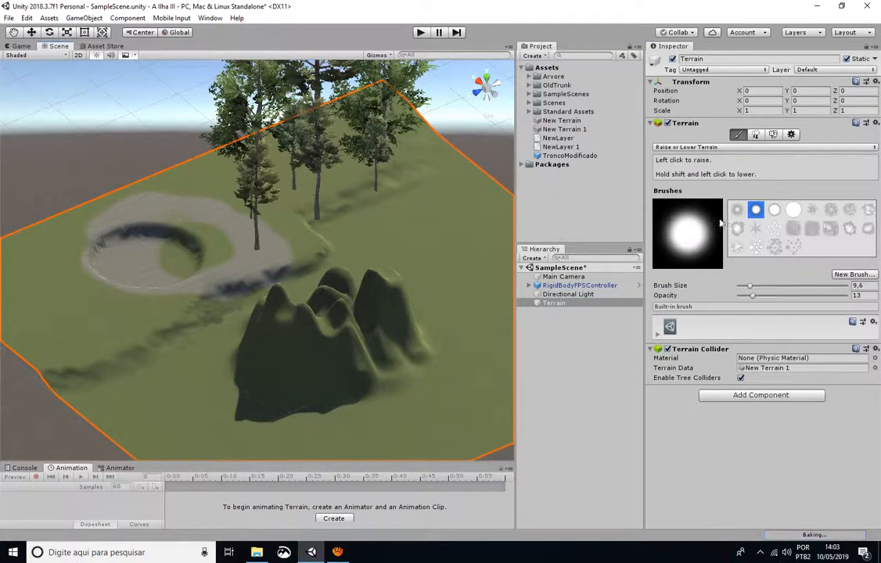
# Step: Switch the terrain painting mode to Create Neighbor Terrains
pyautogui.click(733, 148)
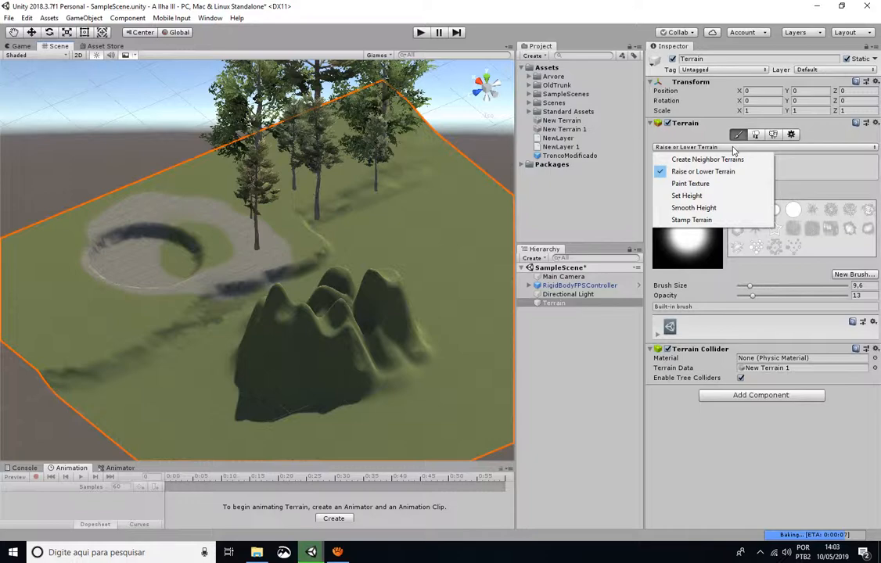
pyautogui.click(705, 159)
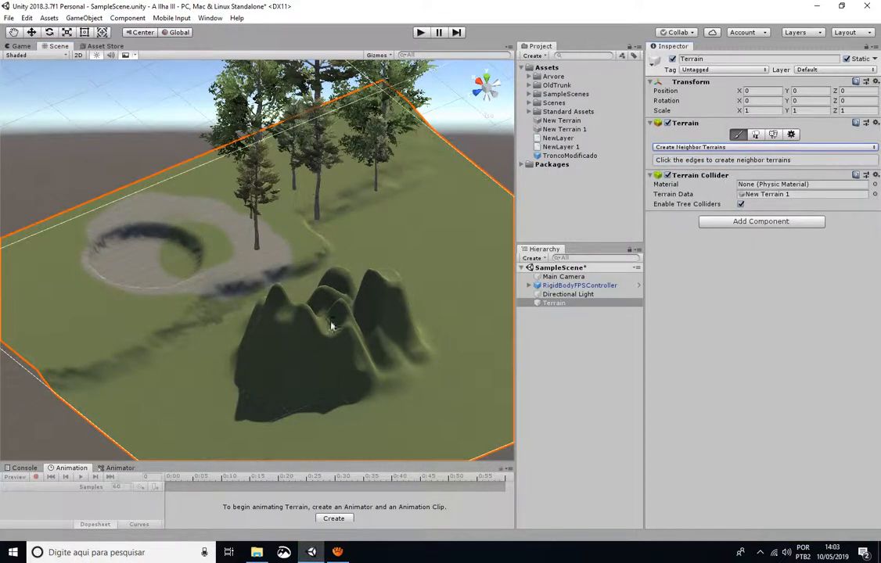
pyautogui.keyDown('alt'); pyautogui.moveTo(331, 325); pyautogui.dragTo(501, 335); pyautogui.keyUp('alt')
pyautogui.keyDown('alt'); pyautogui.moveTo(179, 348); pyautogui.dragTo(477, 383); pyautogui.keyUp('alt')
pyautogui.scroll(3, 339, 376)
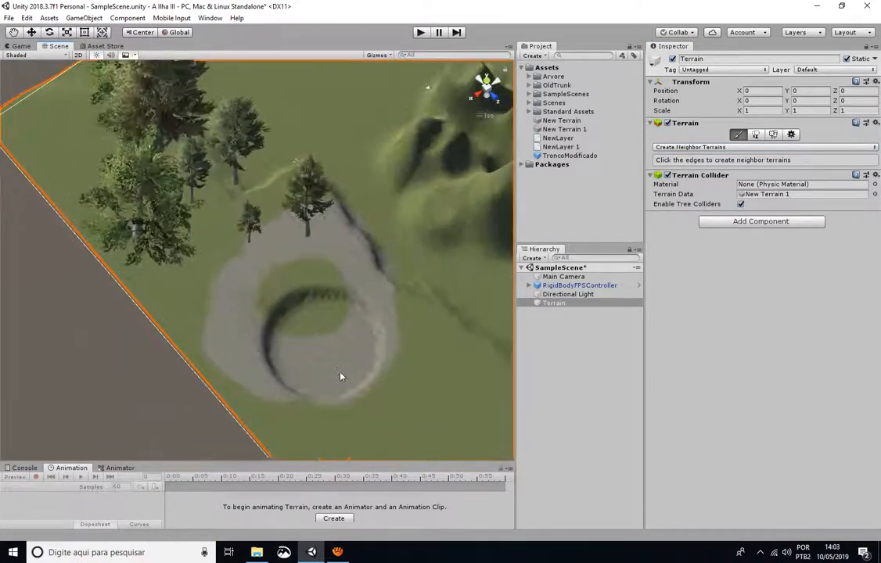
pyautogui.scroll(2, 344, 380)
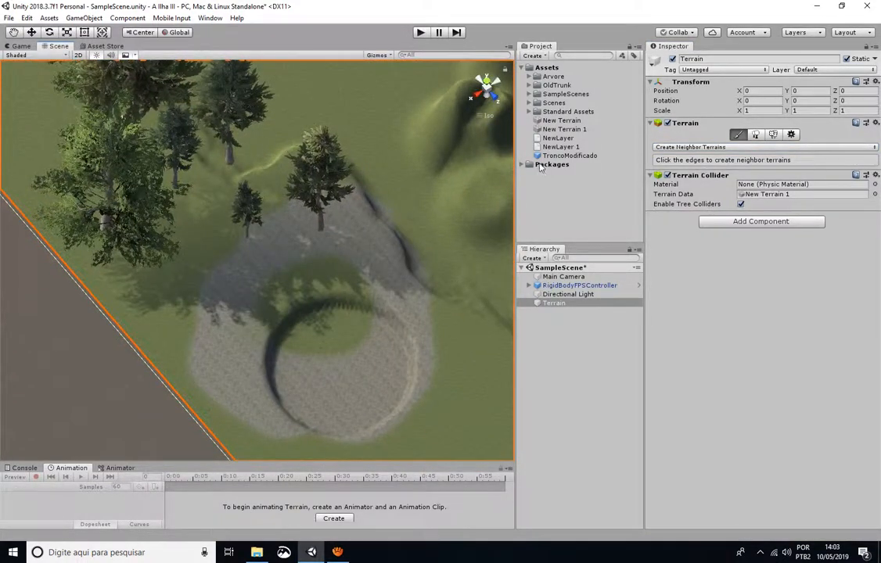
# Step: Expand the Water folder under Standard Assets > Environment in the project assets, collapsing the Characters folder
pyautogui.click(528, 112)
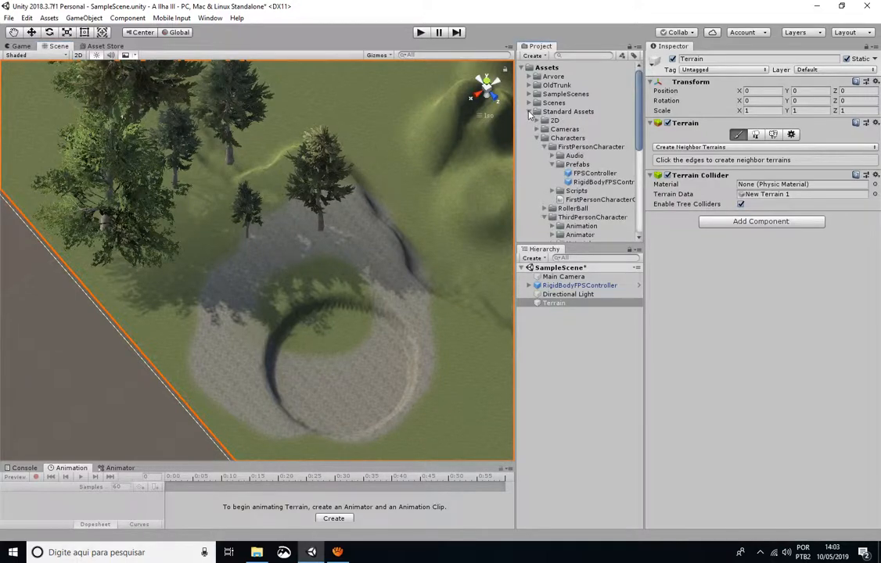
pyautogui.click(537, 139)
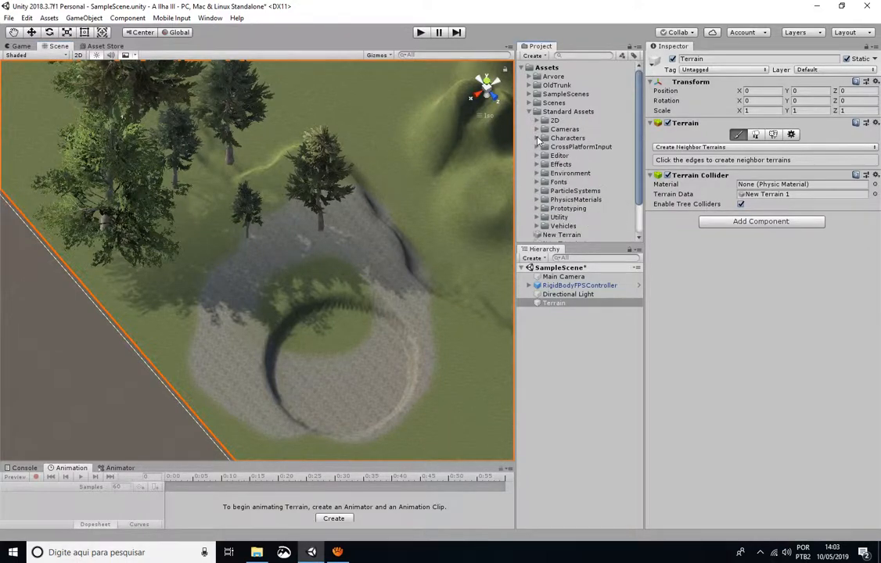
pyautogui.click(569, 174)
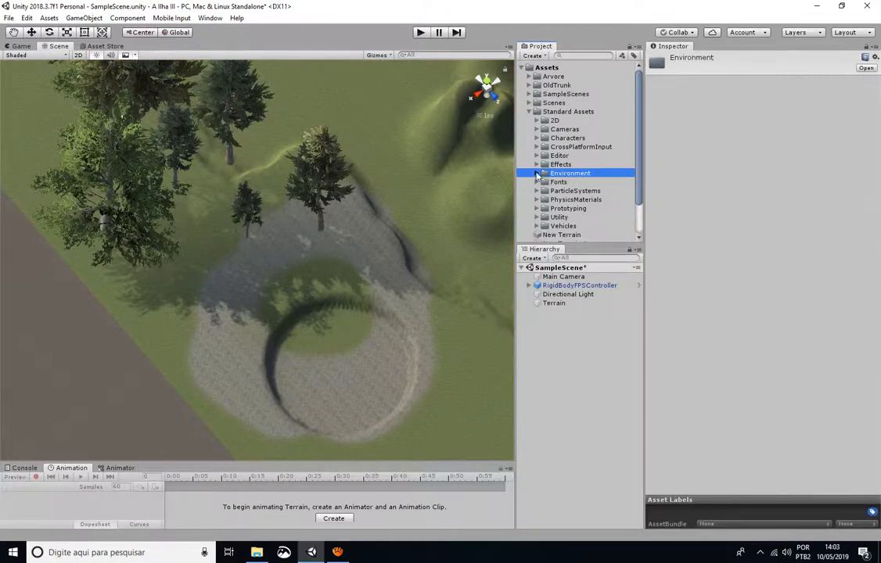
pyautogui.click(537, 174)
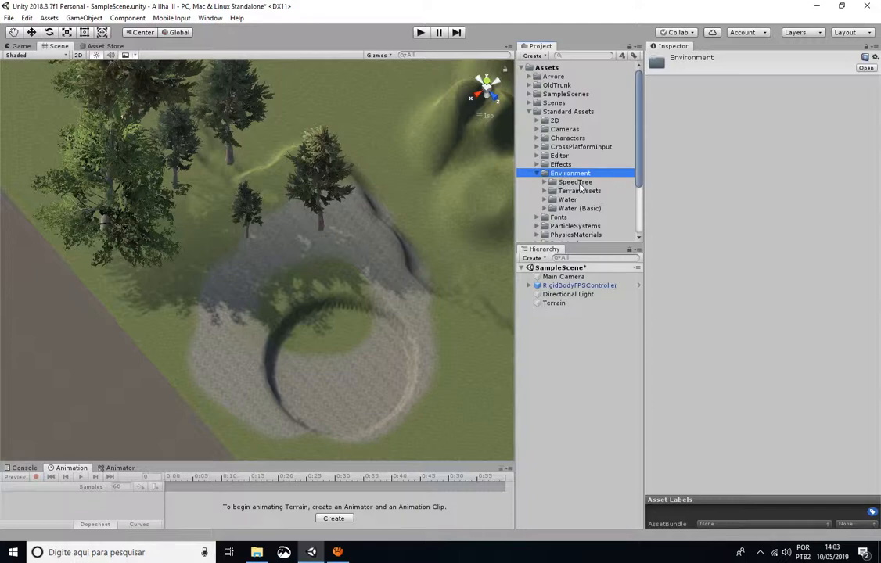
pyautogui.click(543, 200)
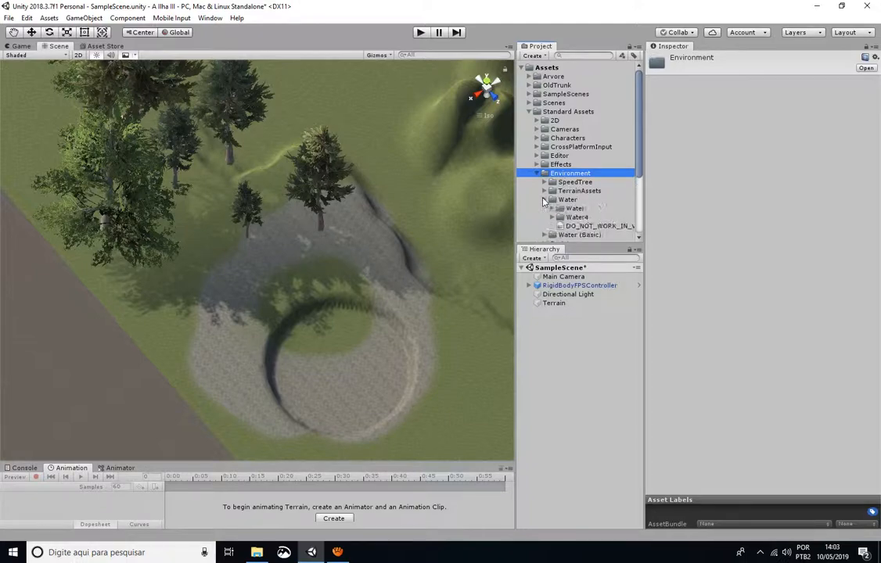
pyautogui.scroll(-3, 580, 177)
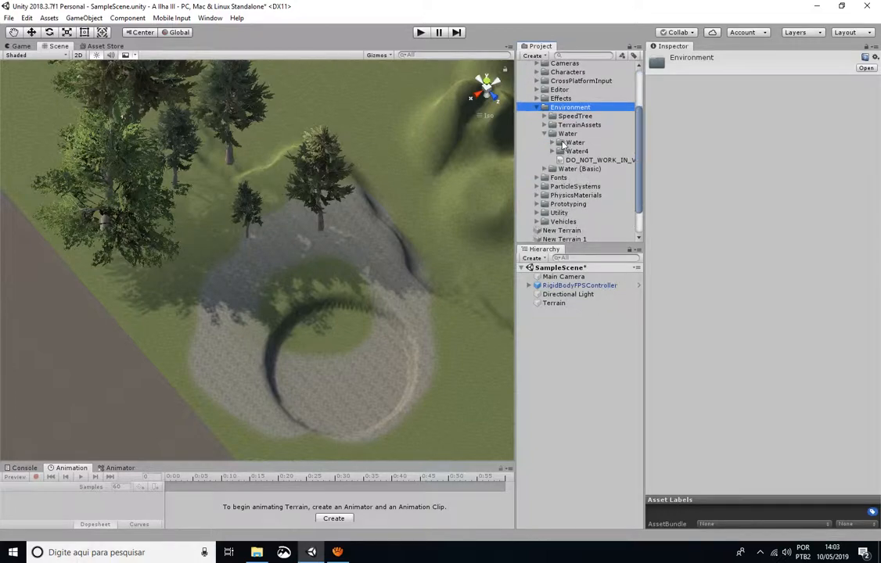
# Step: Look through the inner Water folder's Prefabs and preview the WaterProNighttime and WaterProDaytime prefabs
pyautogui.click(575, 142)
pyautogui.click(560, 143)
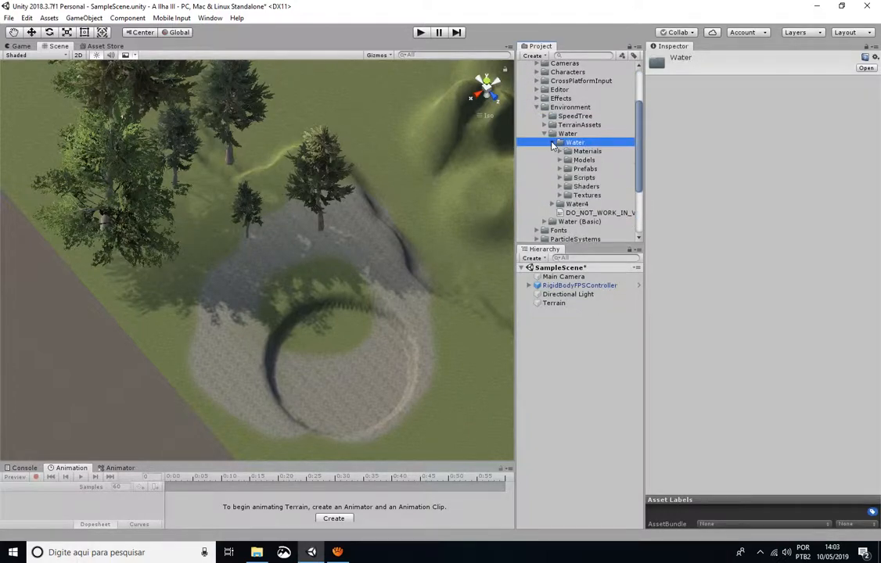
pyautogui.click(560, 170)
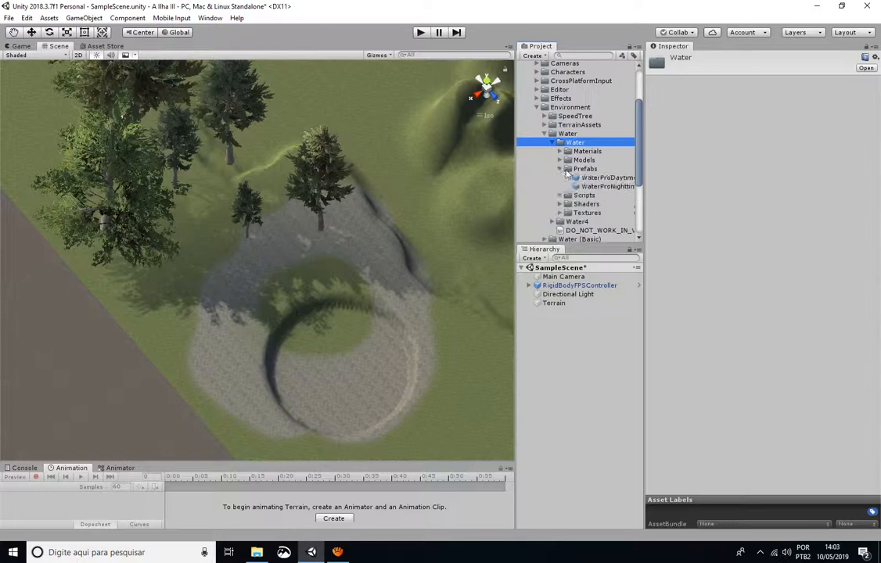
pyautogui.press('Left')
pyautogui.press('Right')
pyautogui.click(602, 187)
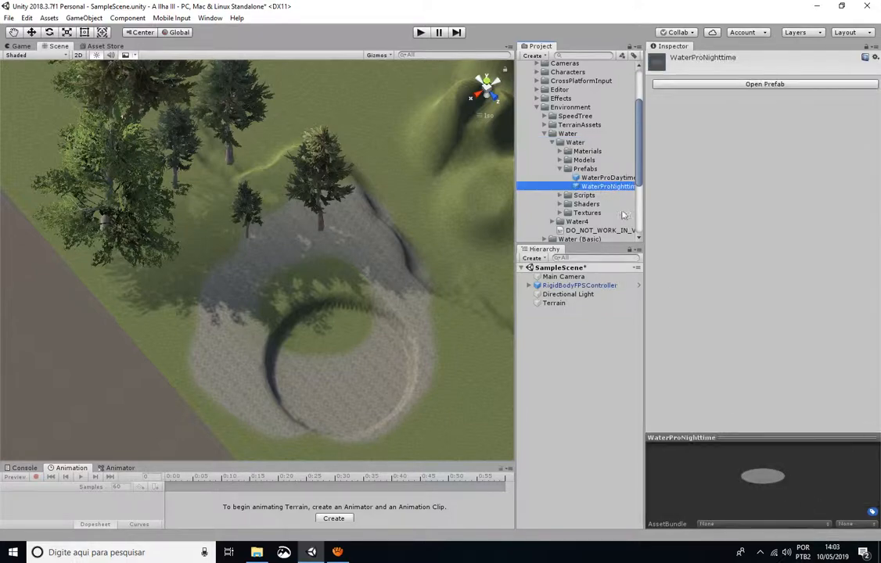
pyautogui.click(607, 178)
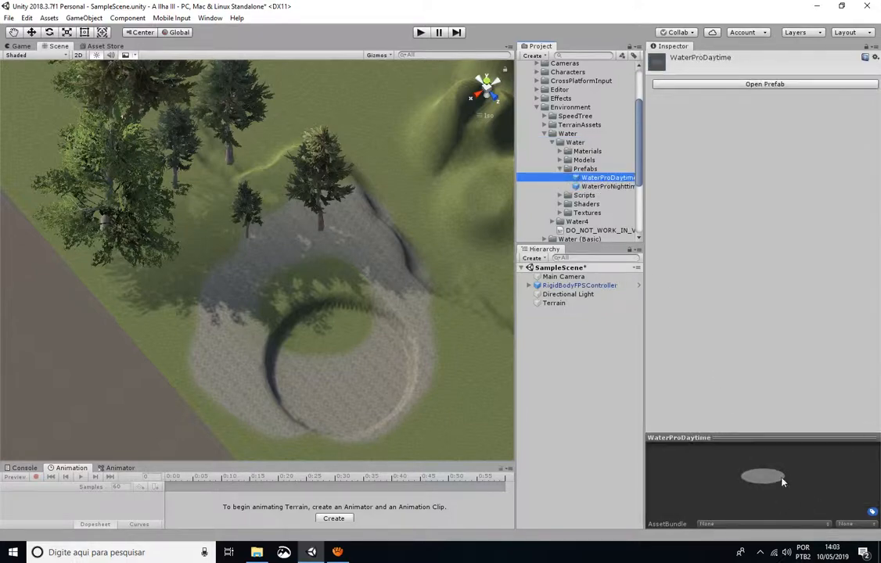
# Step: Collapse the inner Water folder and expand the Prefabs folder of Water4
pyautogui.click(560, 169)
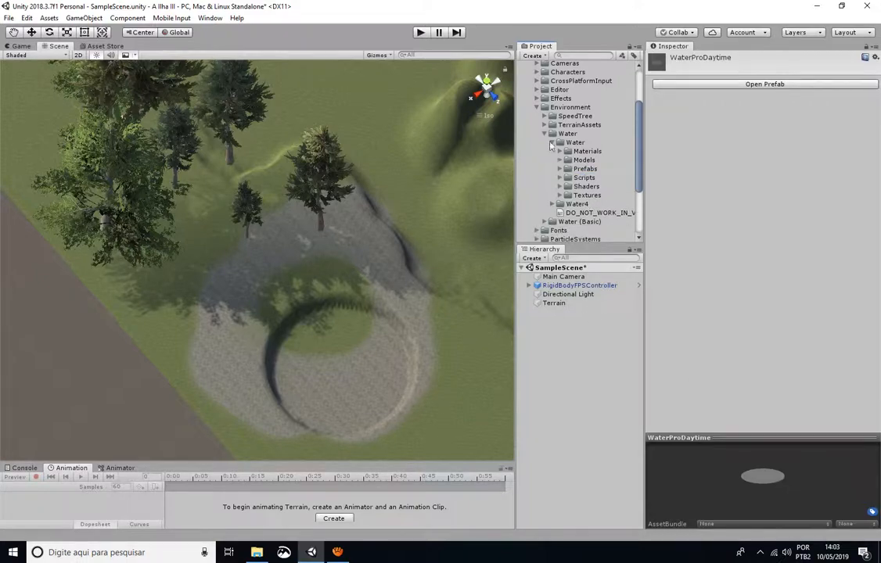
pyautogui.click(552, 143)
pyautogui.click(558, 151)
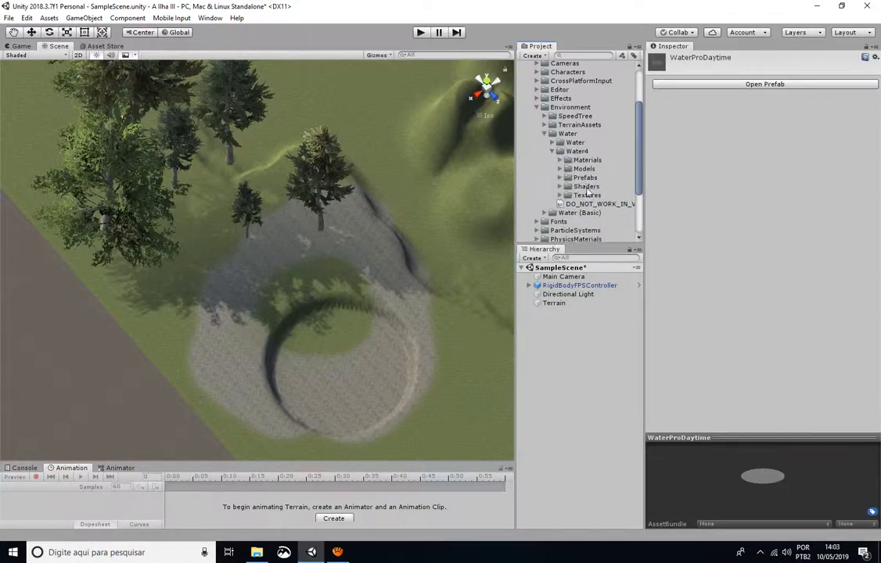
pyautogui.click(560, 179)
# Step: Try placing the Water4Advanced prefab over the crater and delete it from the scene
pyautogui.click(602, 186)
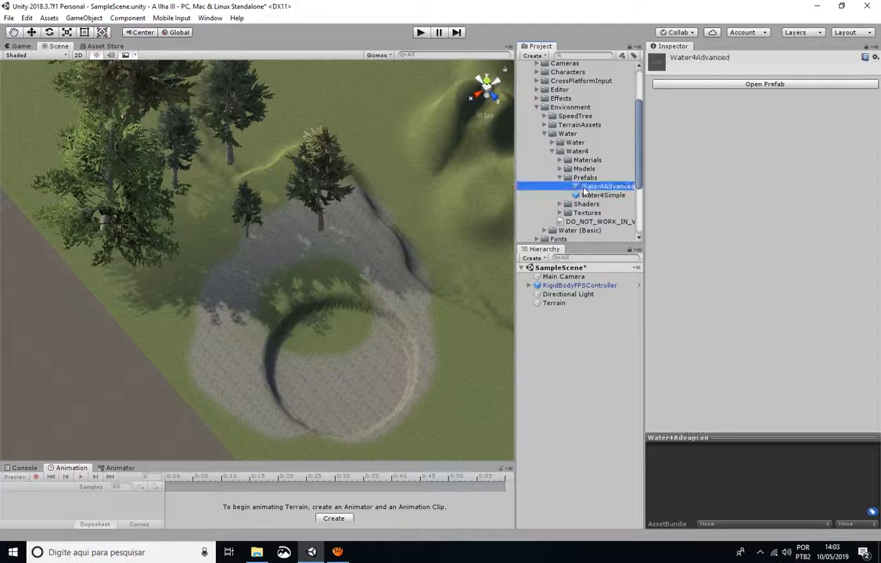
pyautogui.moveTo(602, 190); pyautogui.dragTo(381, 377)
pyautogui.press('f')
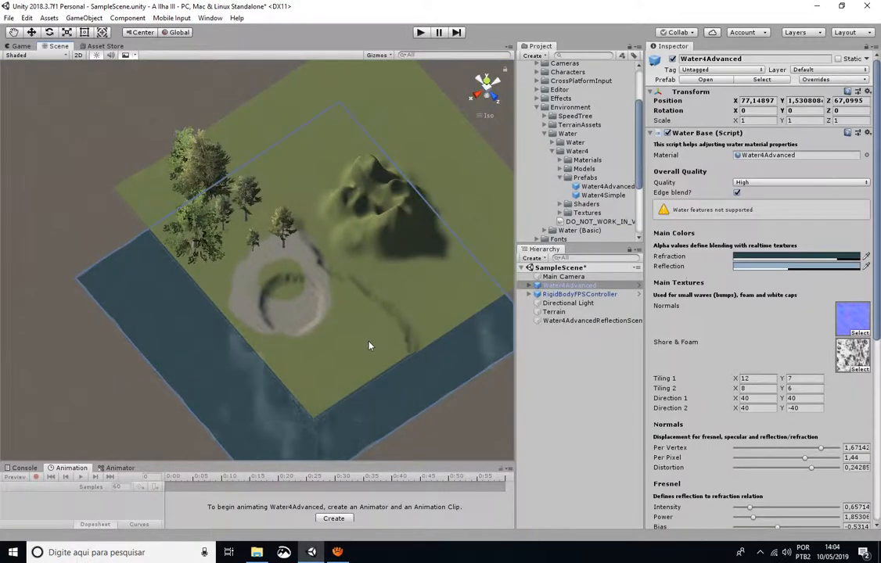
pyautogui.press('Delete')
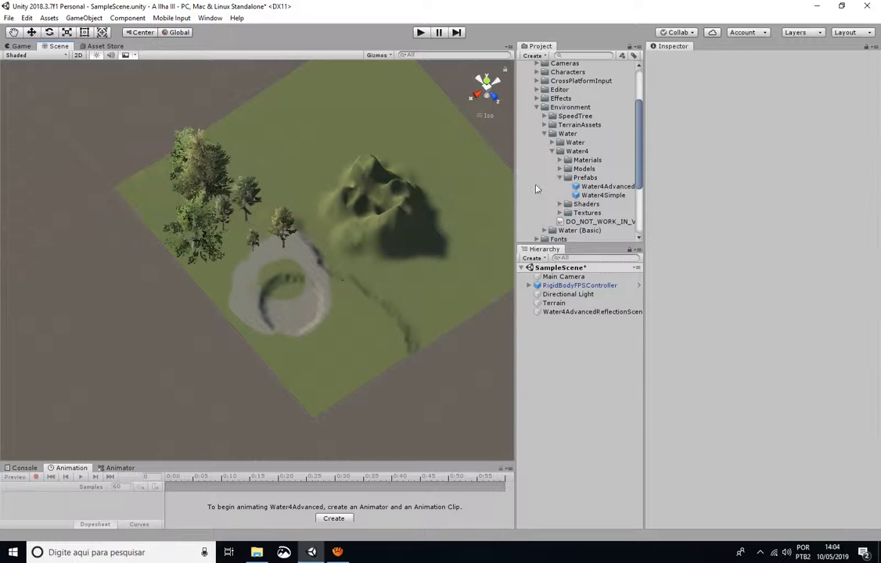
# Step: Place the Water4Simple prefab over the crater and scale it down uniformly to about 0.41
pyautogui.click(602, 196)
pyautogui.moveTo(573, 208); pyautogui.dragTo(285, 295)
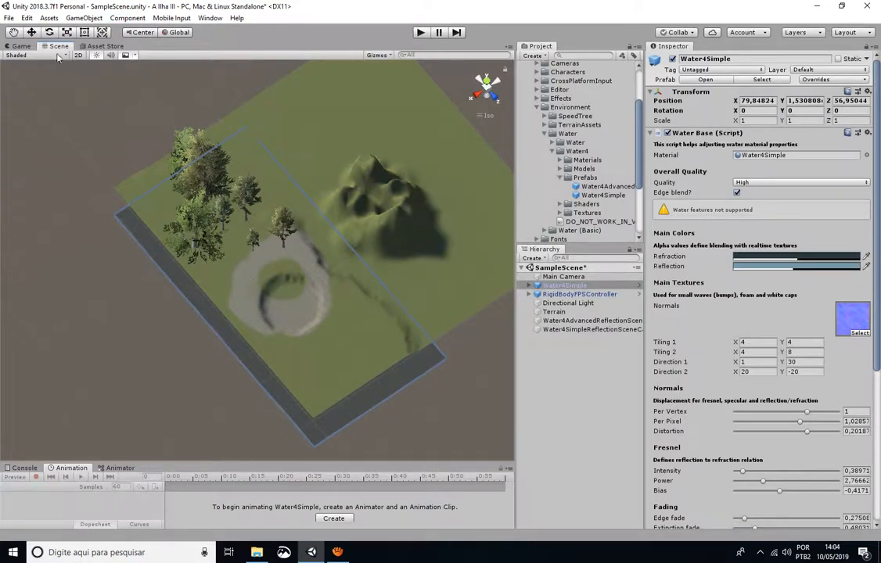
pyautogui.click(66, 33)
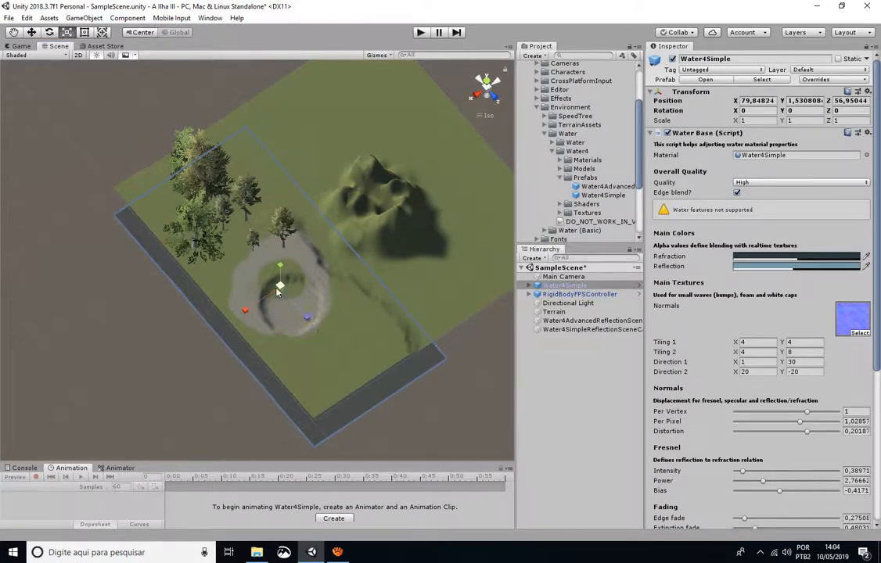
pyautogui.moveTo(278, 291); pyautogui.dragTo(304, 335)
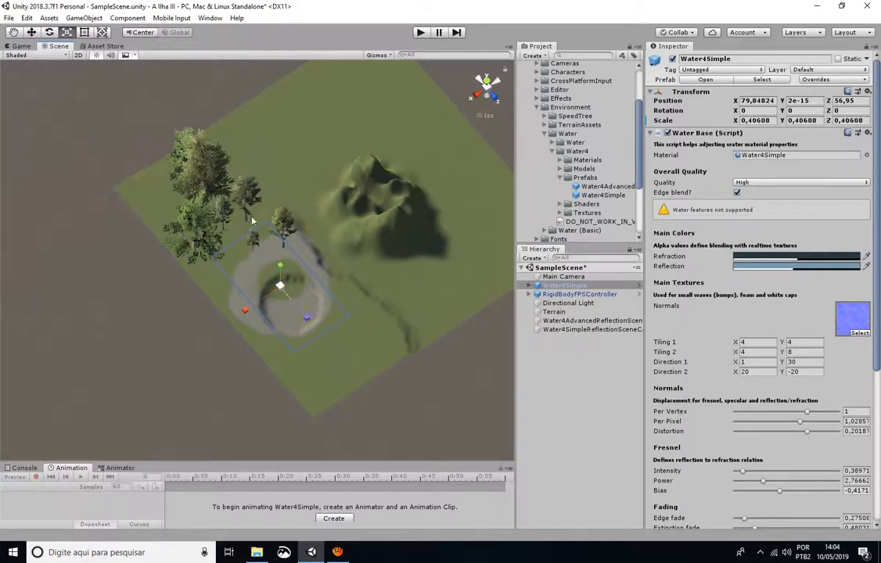
# Step: Try to reshape the Water4Simple plane around the crater with the Rect tool
pyautogui.click(84, 32)
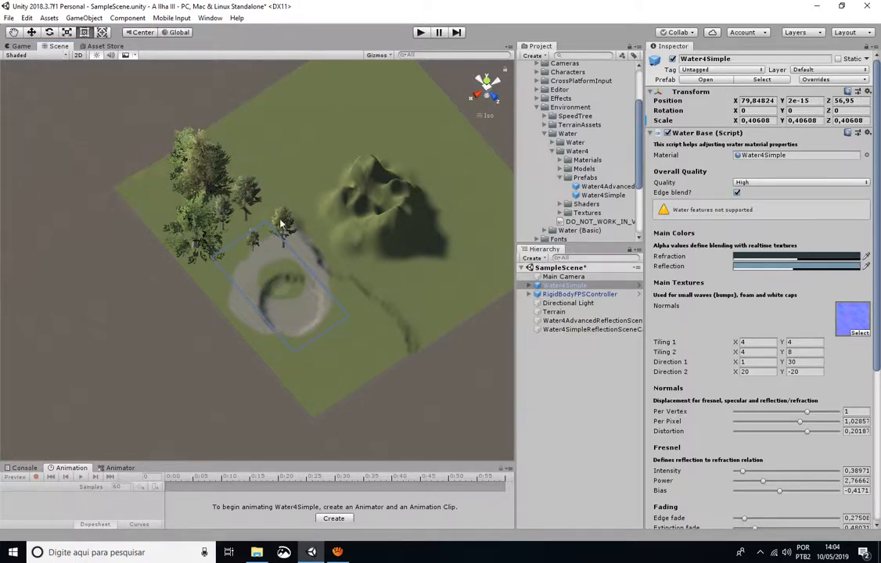
pyautogui.scroll(5, 232, 251)
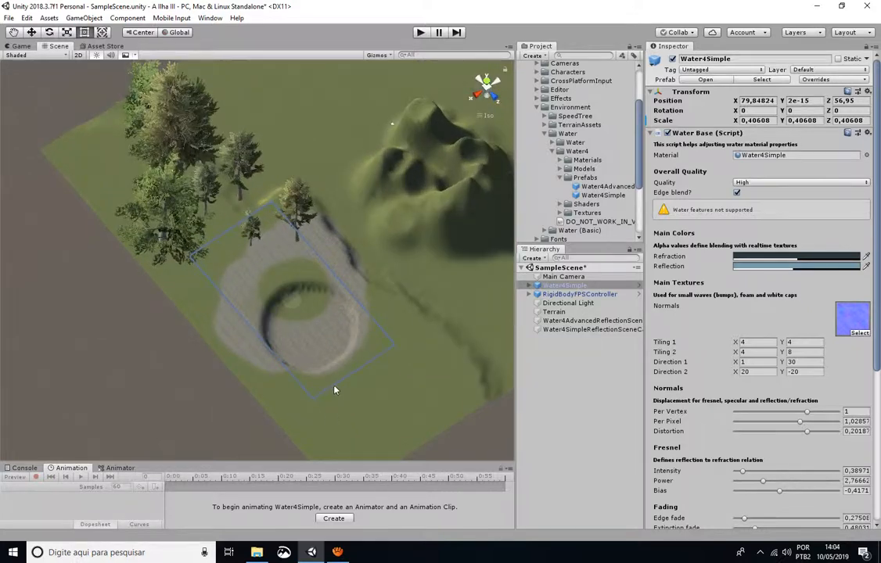
pyautogui.moveTo(332, 384); pyautogui.dragTo(312, 367)
pyautogui.click(562, 285)
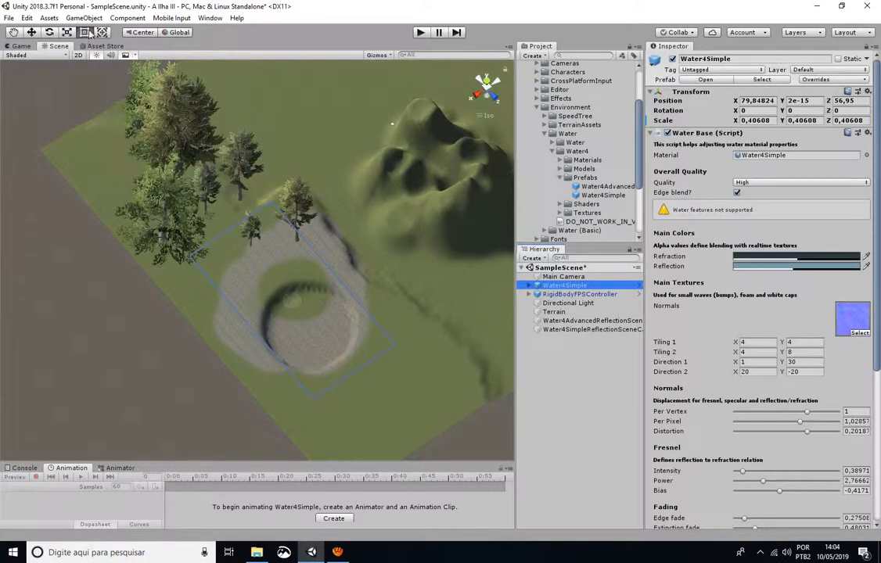
pyautogui.scroll(3, 269, 353)
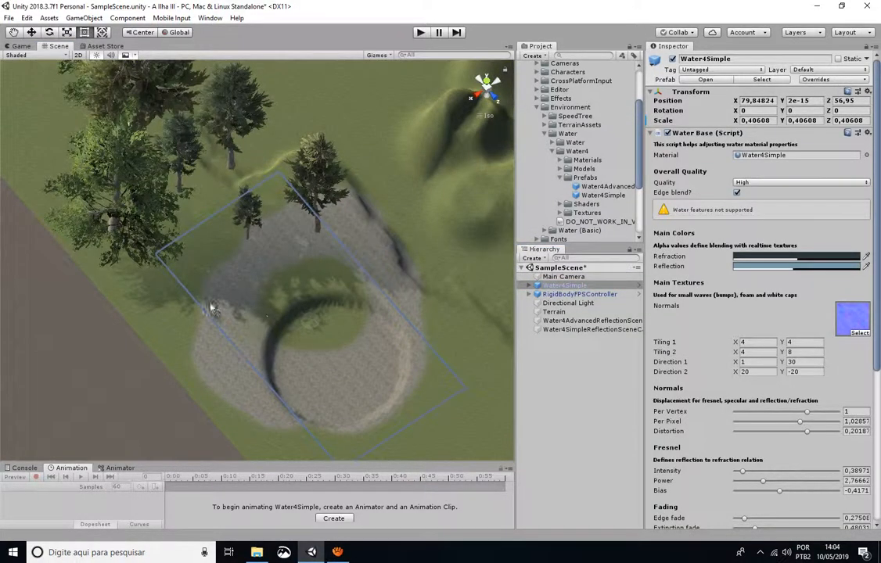
pyautogui.scroll(-4, 282, 269)
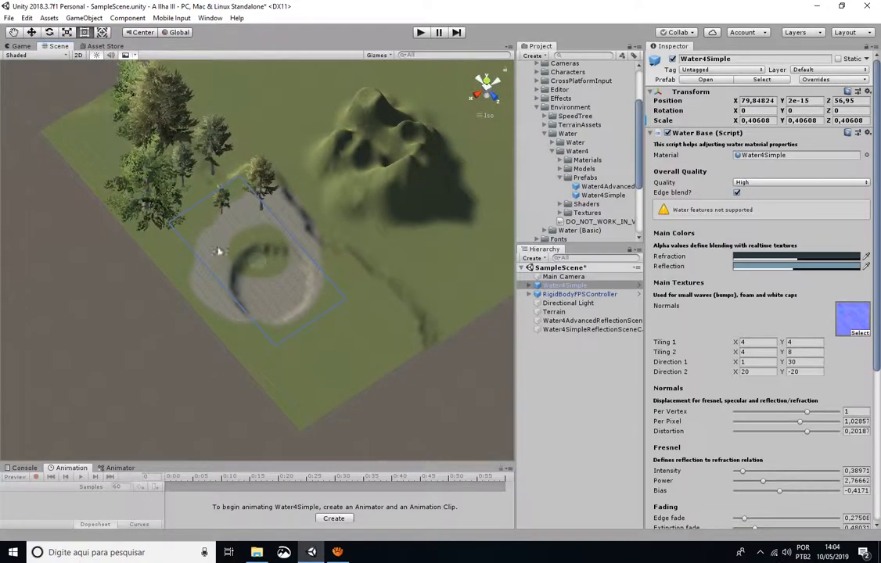
pyautogui.moveTo(176, 223); pyautogui.dragTo(190, 241)
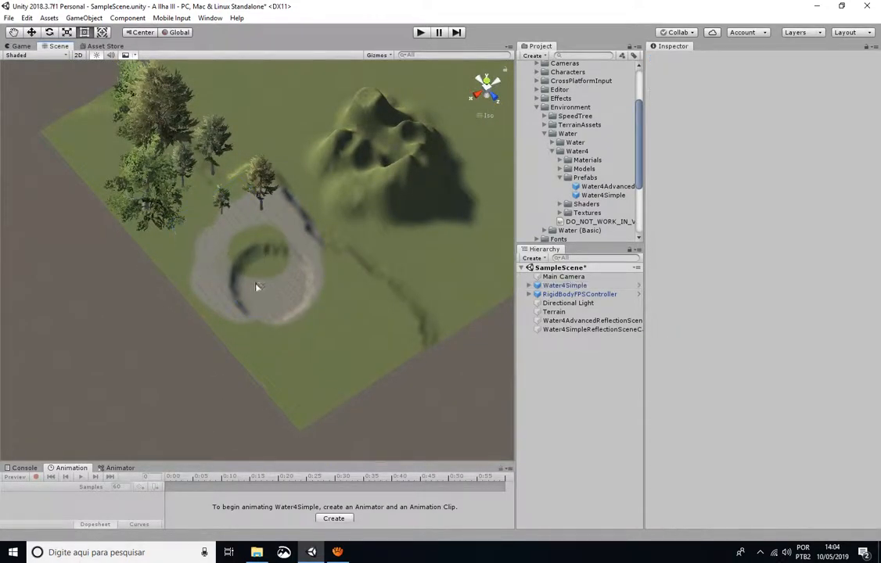
# Step: Shrink the Water4Simple plane along its Z axis to a scale of about 0.31
pyautogui.click(563, 285)
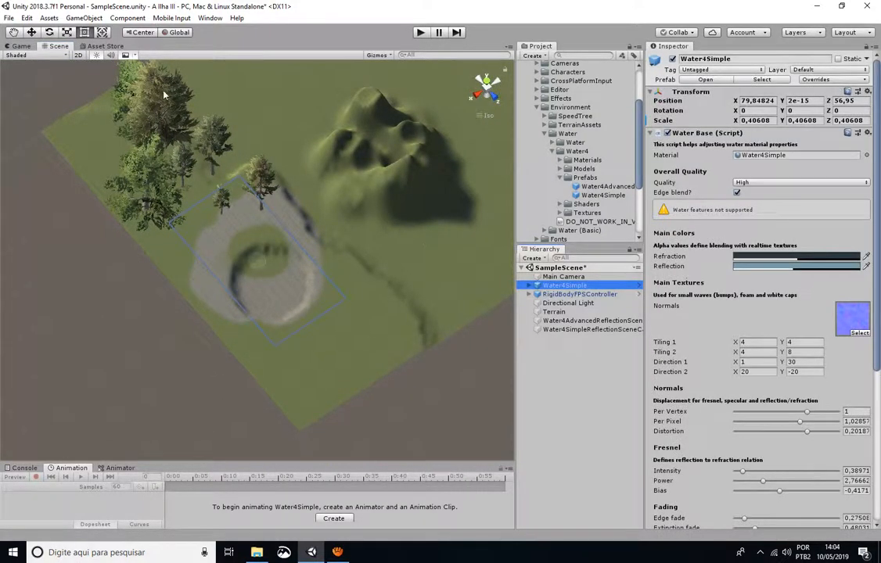
pyautogui.click(67, 32)
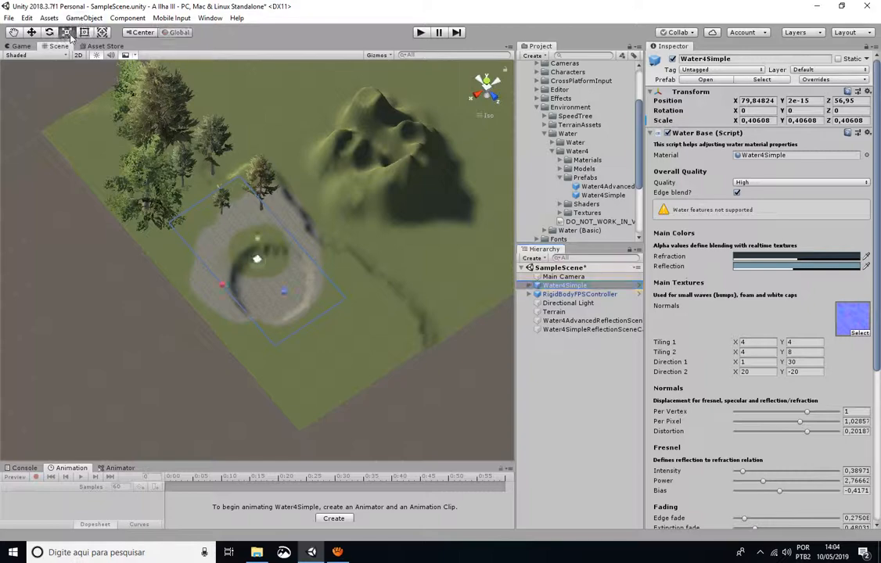
pyautogui.moveTo(283, 290)
pyautogui.mouseDown()
pyautogui.moveTo(269, 275)
pyautogui.moveTo(277, 284)
pyautogui.mouseUp()
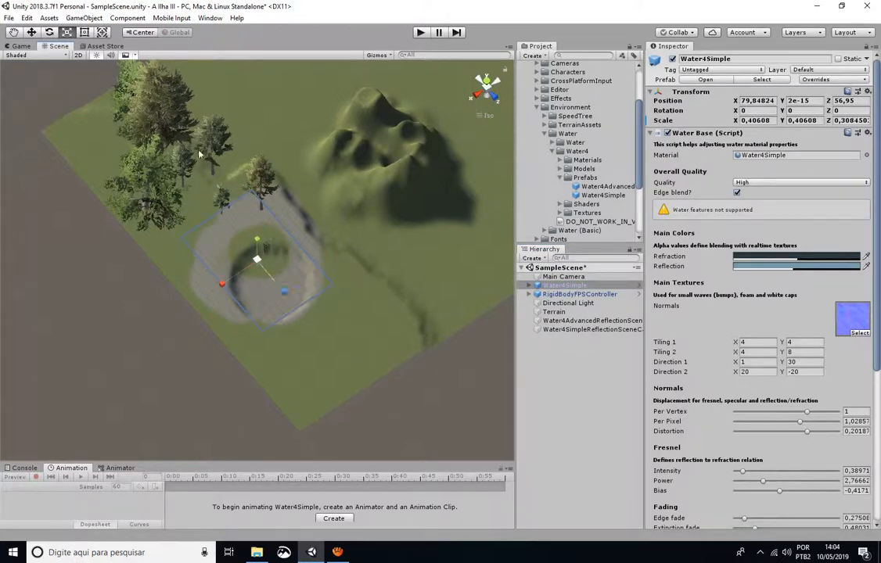
# Step: Reposition the Water4Simple plane over the crater at about X 81.89, Y 1.38, Z 62.84
pyautogui.click(31, 32)
pyautogui.keyDown('alt'); pyautogui.moveTo(192, 327); pyautogui.dragTo(391, 252); pyautogui.keyUp('alt')
pyautogui.scroll(7, 391, 252)
pyautogui.moveTo(265, 223); pyautogui.dragTo(279, 198)
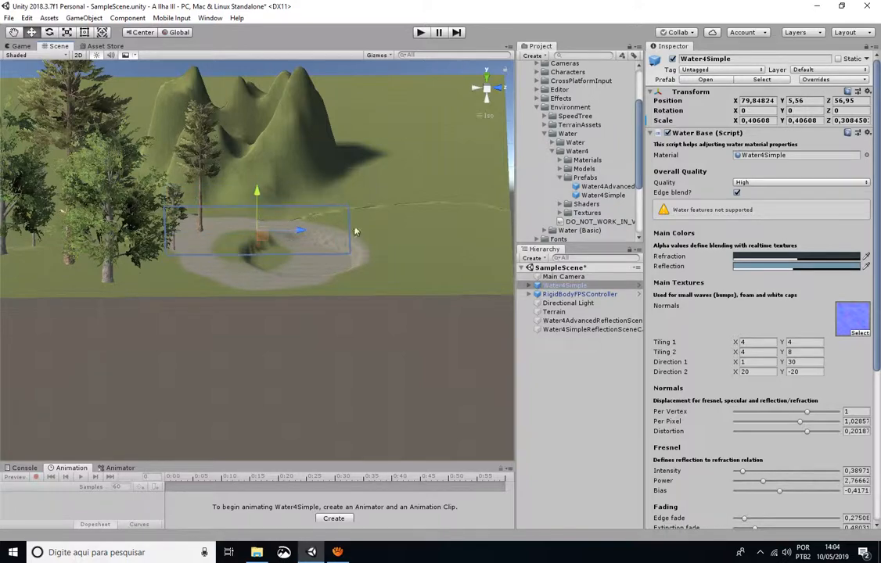
pyautogui.keyDown('alt'); pyautogui.moveTo(426, 239); pyautogui.dragTo(175, 286); pyautogui.keyUp('alt')
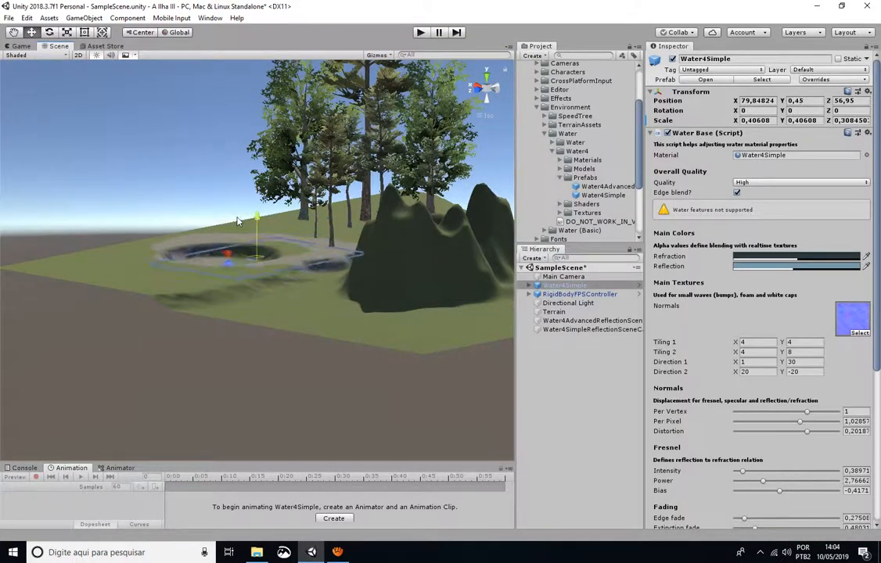
pyautogui.click(481, 93)
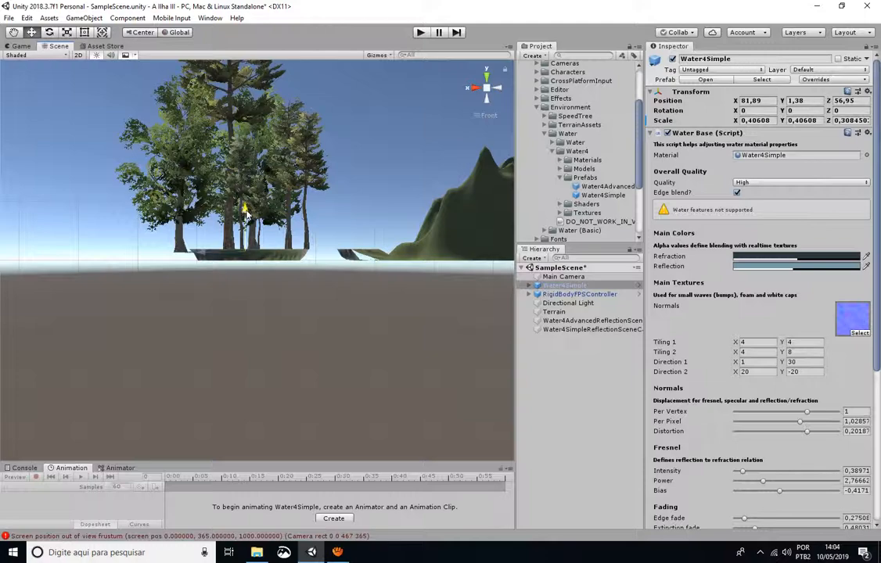
pyautogui.moveTo(247, 217); pyautogui.dragTo(393, 309, button='right')
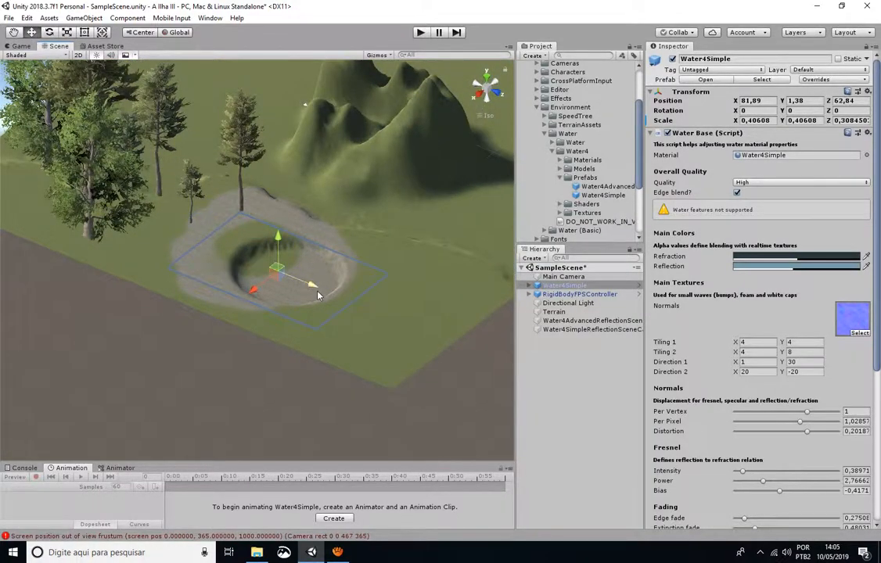
pyautogui.scroll(6, 274, 262)
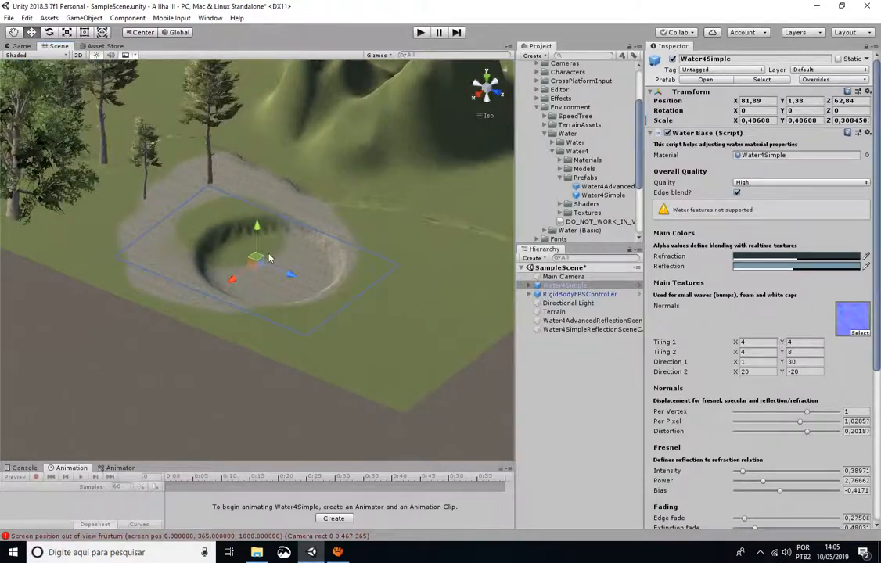
# Step: Try raising the Water4Simple plane to about Y 7.89 and tilting it about 26 degrees around Z
pyautogui.scroll(2, 268, 258)
pyautogui.moveTo(257, 228); pyautogui.dragTo(283, 125)
pyautogui.moveTo(279, 292); pyautogui.dragTo(258, 303, button='right')
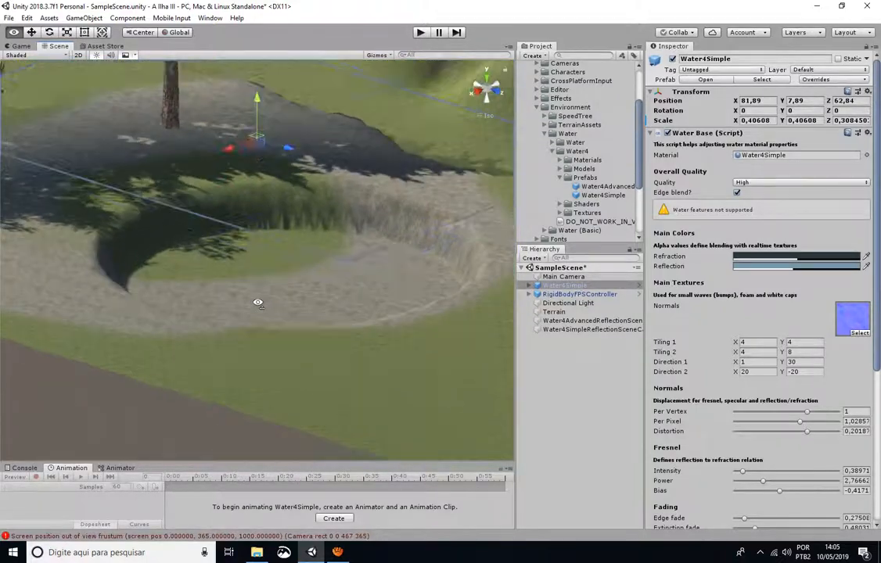
pyautogui.click(101, 33)
pyautogui.moveTo(228, 197); pyautogui.dragTo(328, 49)
# Step: Delete the Water4Simple plane from the scene
pyautogui.moveTo(279, 197); pyautogui.dragTo(247, 227, button='middle')
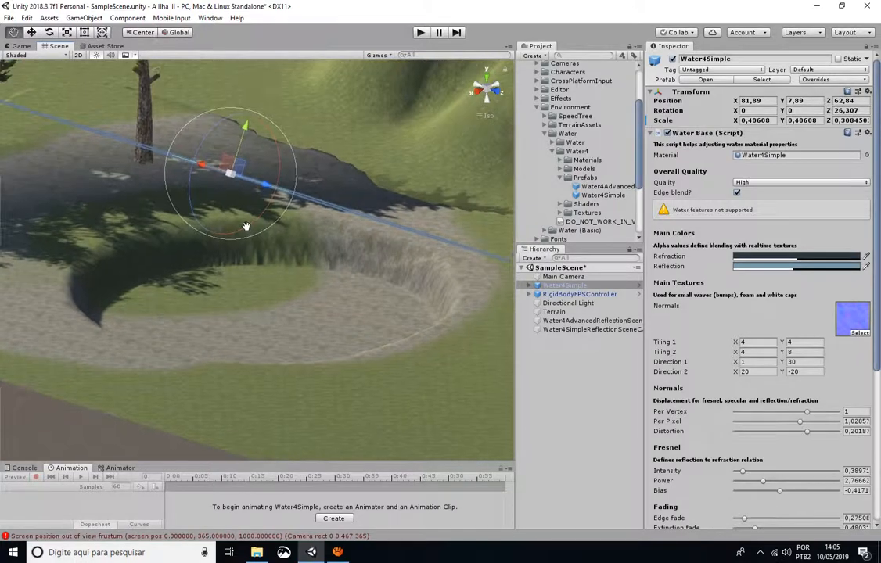
pyautogui.moveTo(247, 227); pyautogui.dragTo(278, 212, button='right')
pyautogui.press('Delete')
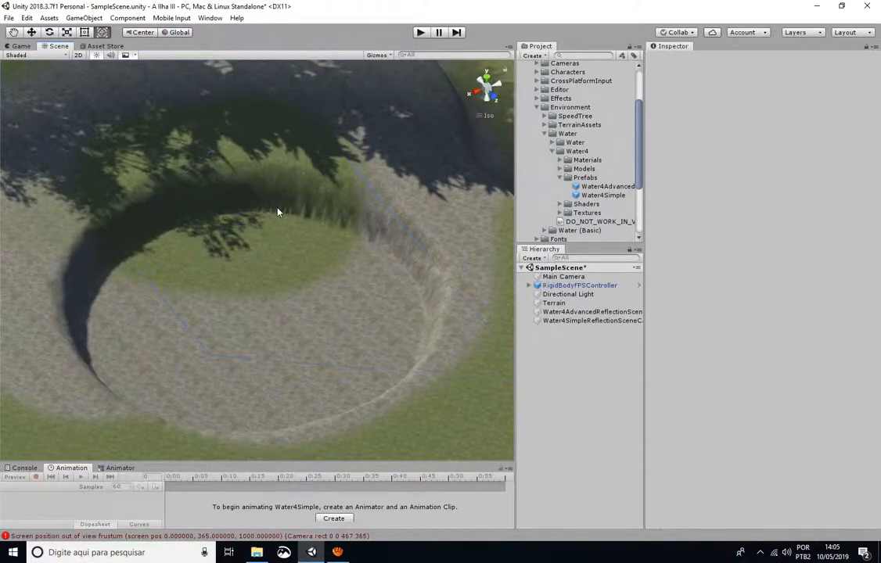
# Step: Place the WaterProDaytime prefab from the inner Water folder's Prefabs over the crater
pyautogui.click(560, 179)
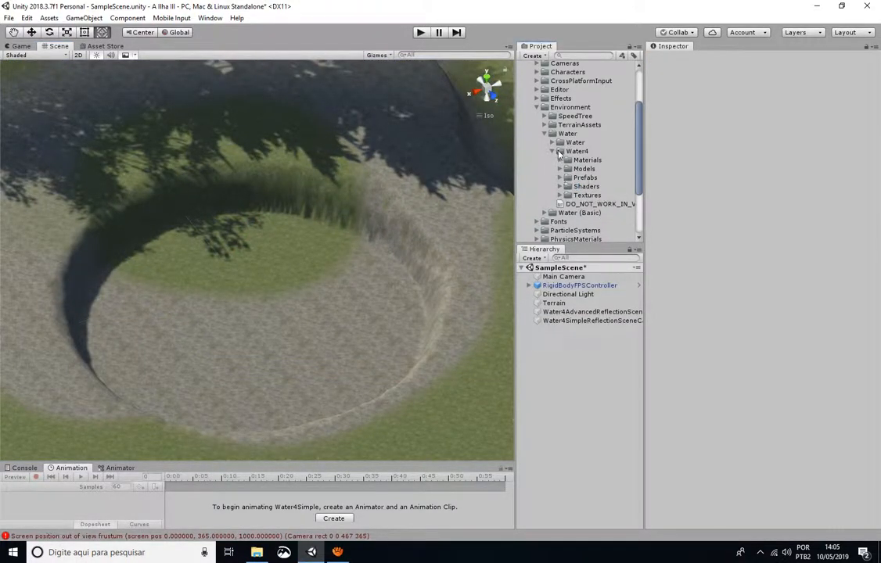
pyautogui.click(552, 143)
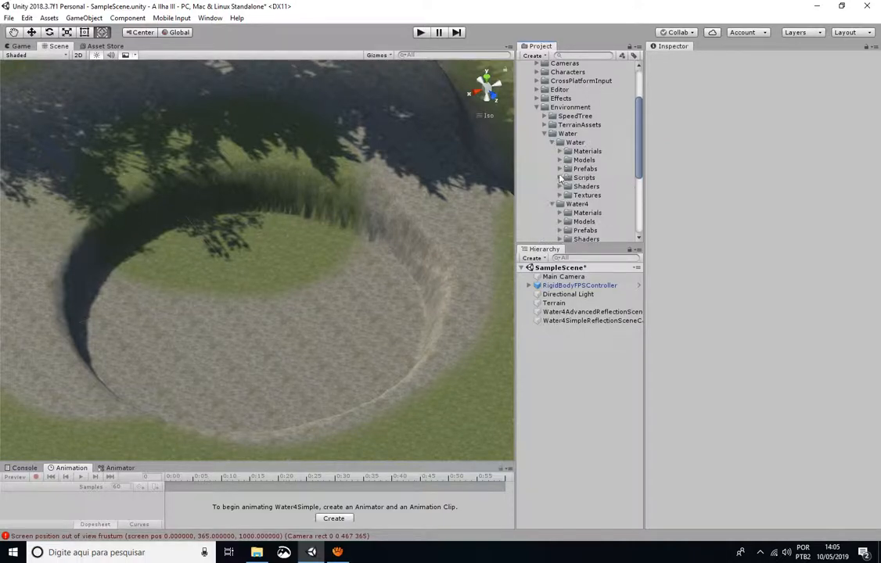
pyautogui.moveTo(603, 182); pyautogui.dragTo(379, 288)
pyautogui.scroll(-5, 380, 288)
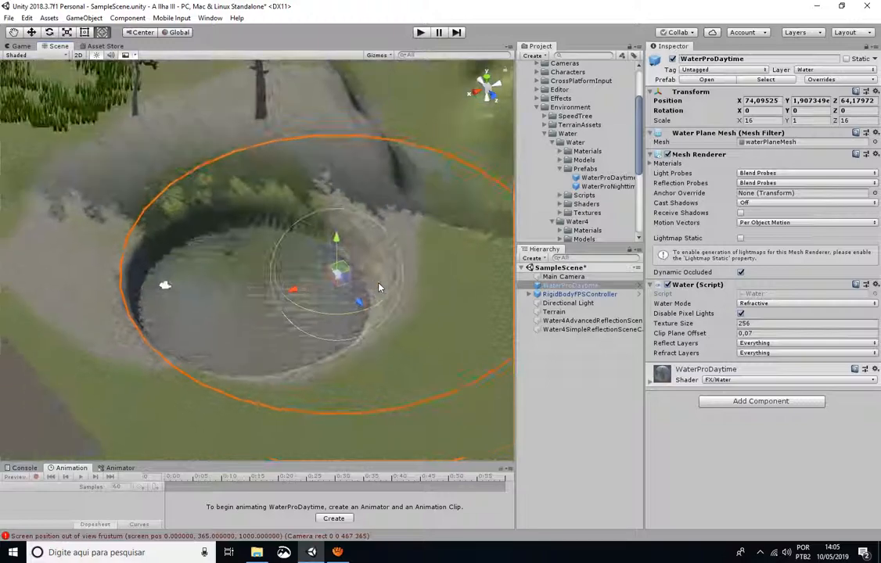
# Step: Raise the WaterProDaytime plane to about Y 1.27 and shrink it to a scale of about 11.55 in X and 14.05 in Z
pyautogui.click(67, 33)
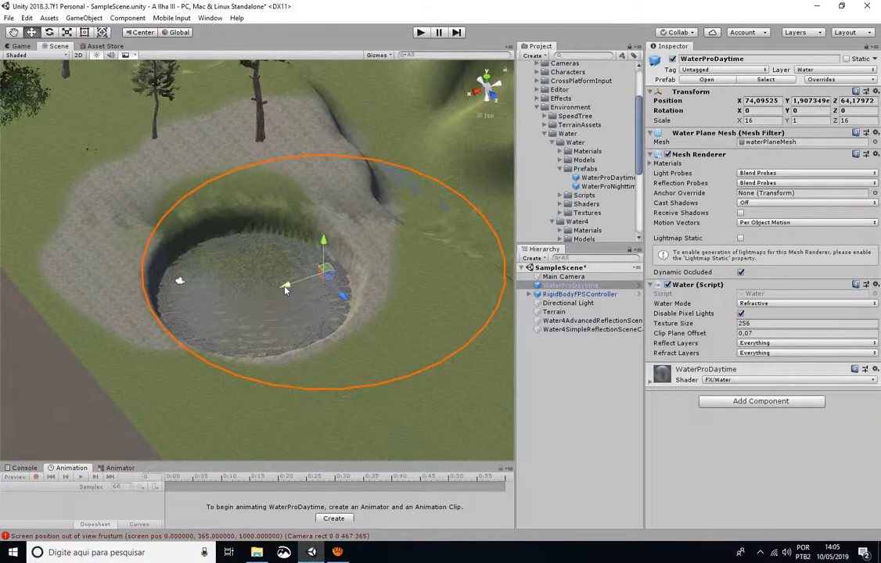
pyautogui.moveTo(285, 291); pyautogui.dragTo(273, 291)
pyautogui.moveTo(309, 256); pyautogui.dragTo(284, 208)
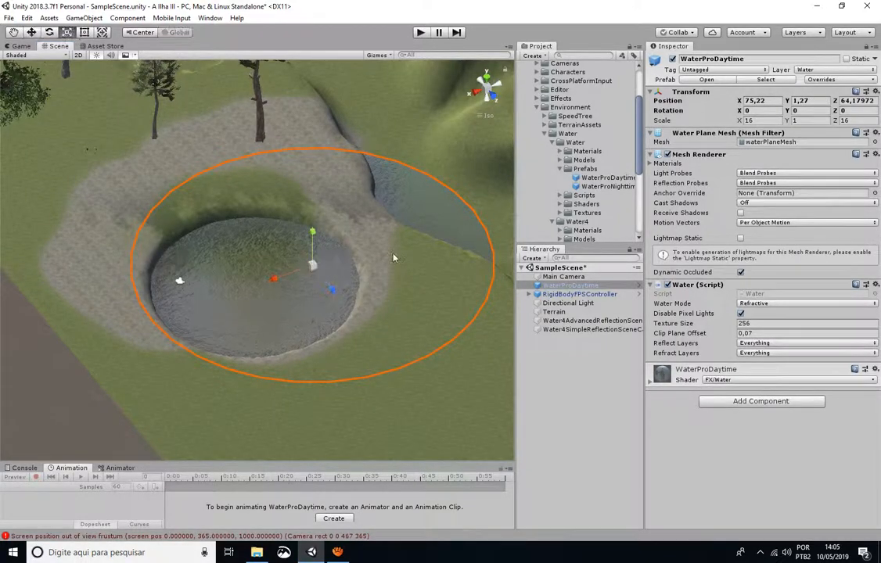
pyautogui.moveTo(287, 282); pyautogui.dragTo(182, 139)
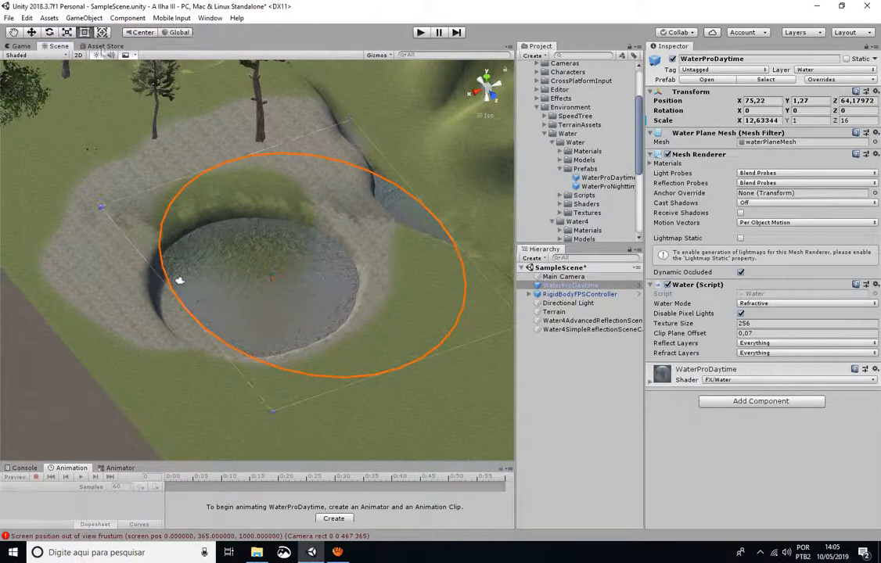
pyautogui.moveTo(354, 121); pyautogui.dragTo(353, 149)
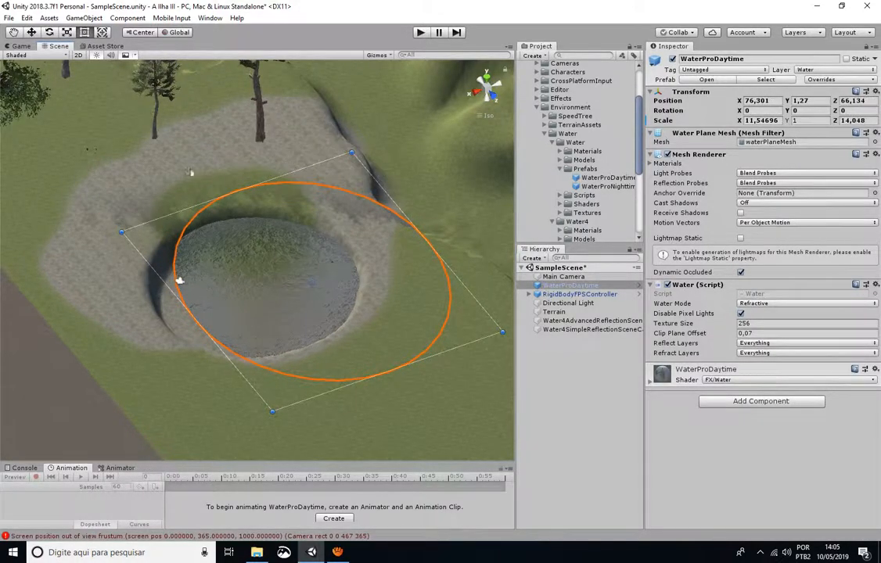
# Step: Center the WaterProDaytime plane on the crater at about X 80.48, Z 63.45
pyautogui.click(34, 34)
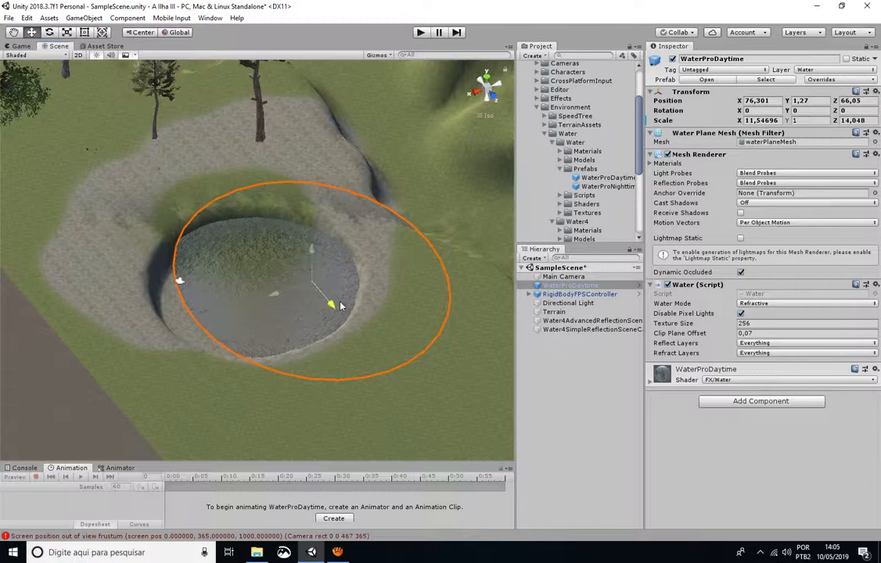
pyautogui.moveTo(339, 306); pyautogui.dragTo(217, 297)
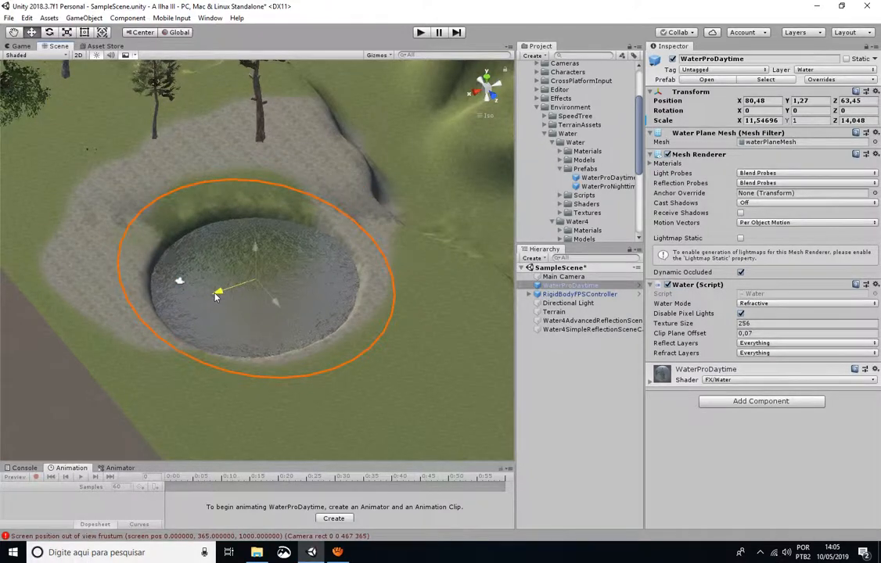
pyautogui.scroll(-3, 295, 192)
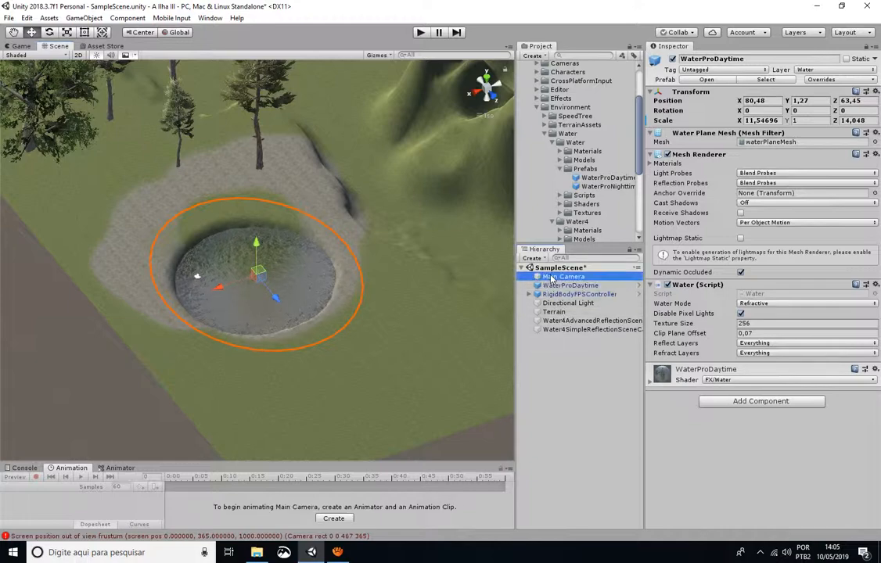
# Step: Move the RigidBodyFPSController beside the crater lake, to about X 79.7, Y 7.8, Z 49.4
pyautogui.click(552, 278)
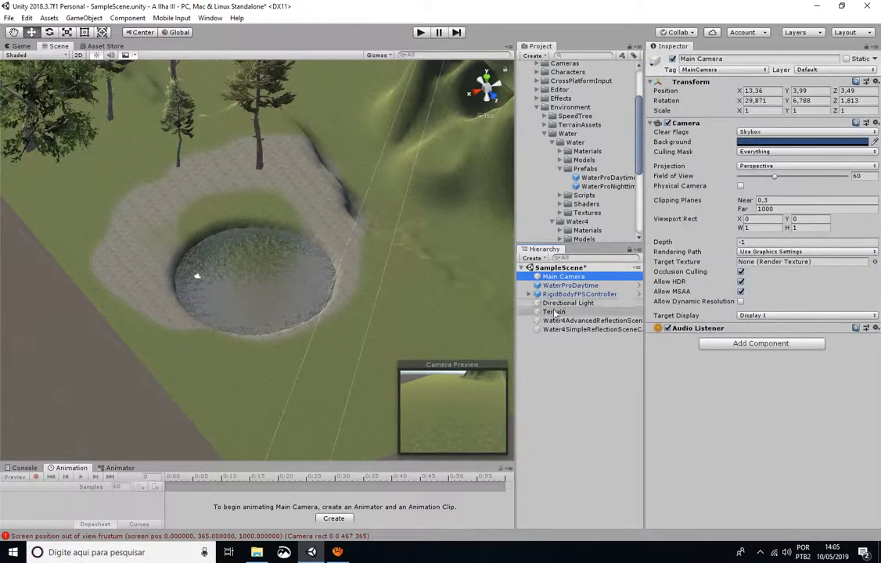
pyautogui.click(565, 302)
pyautogui.click(577, 294)
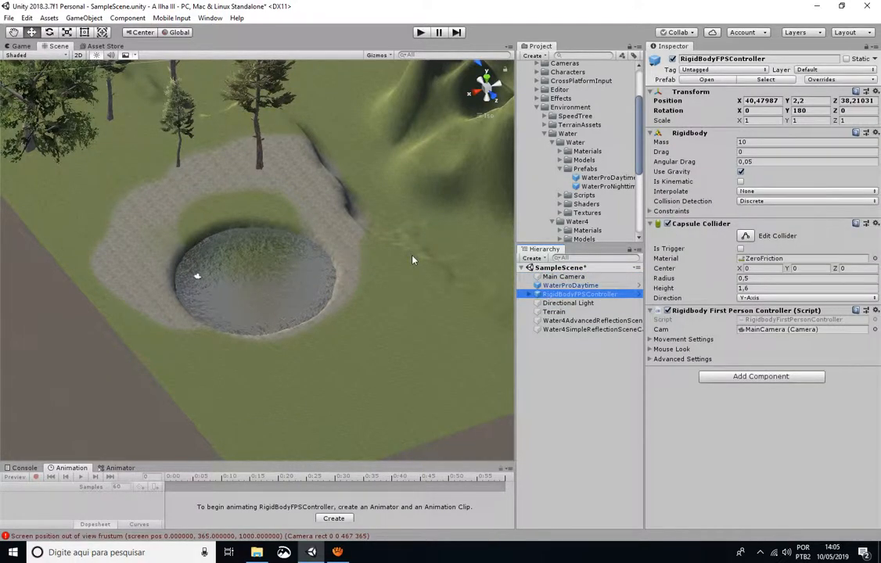
pyautogui.press('f')
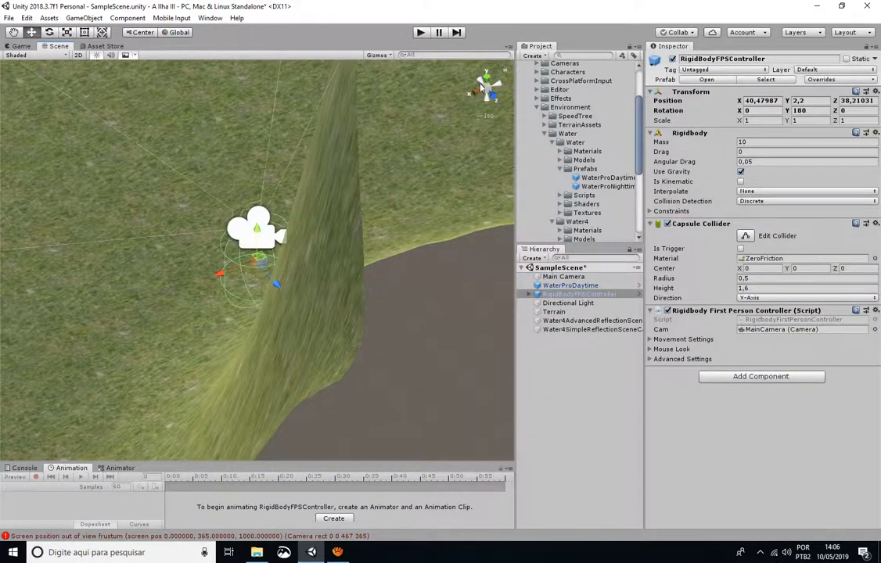
pyautogui.click(485, 75)
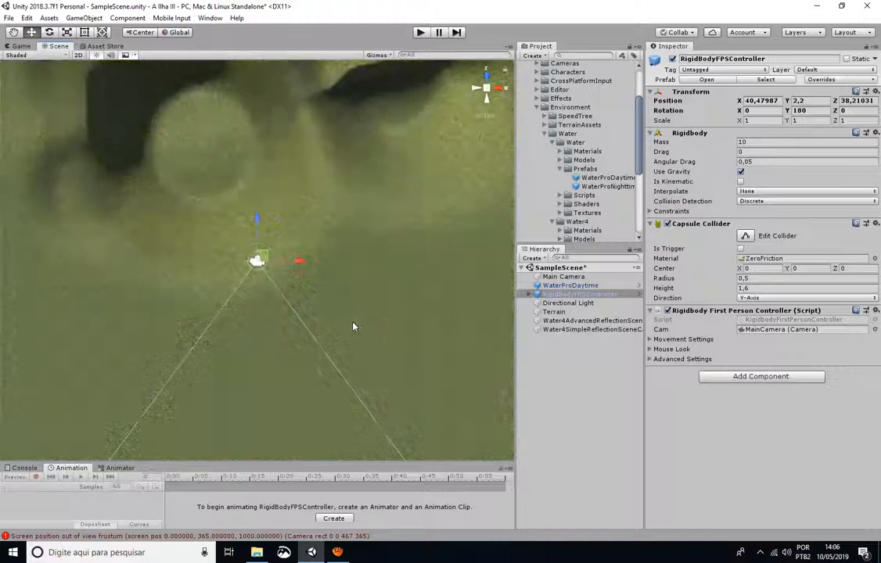
pyautogui.scroll(-5, 353, 326)
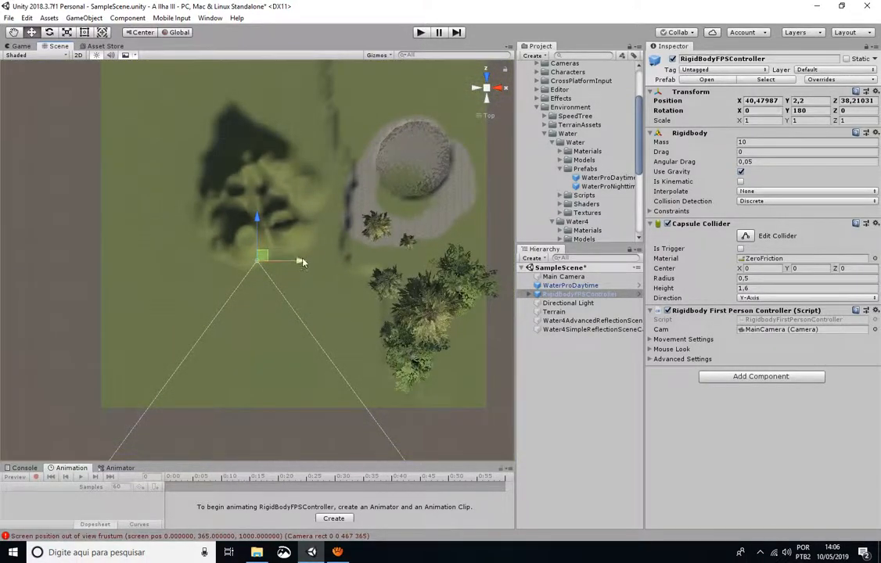
pyautogui.moveTo(302, 263); pyautogui.dragTo(436, 240)
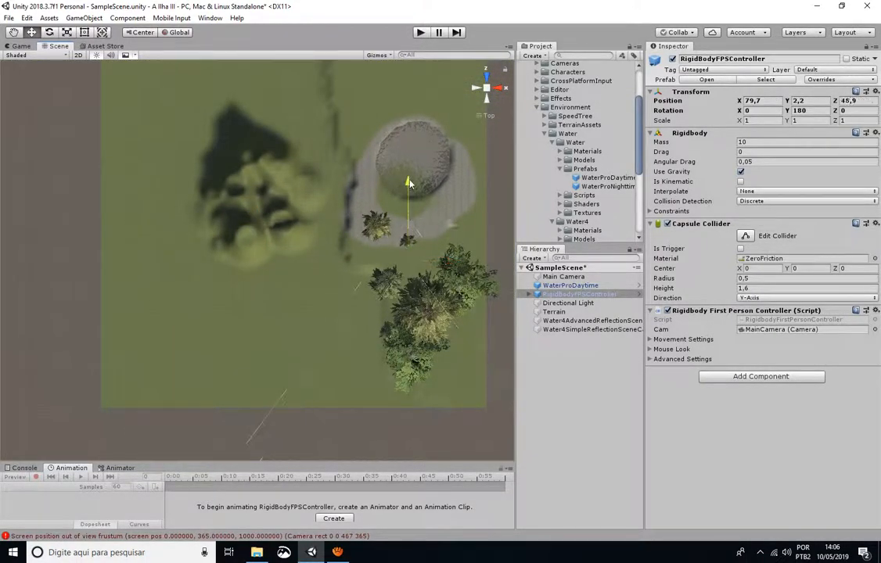
pyautogui.click(498, 90)
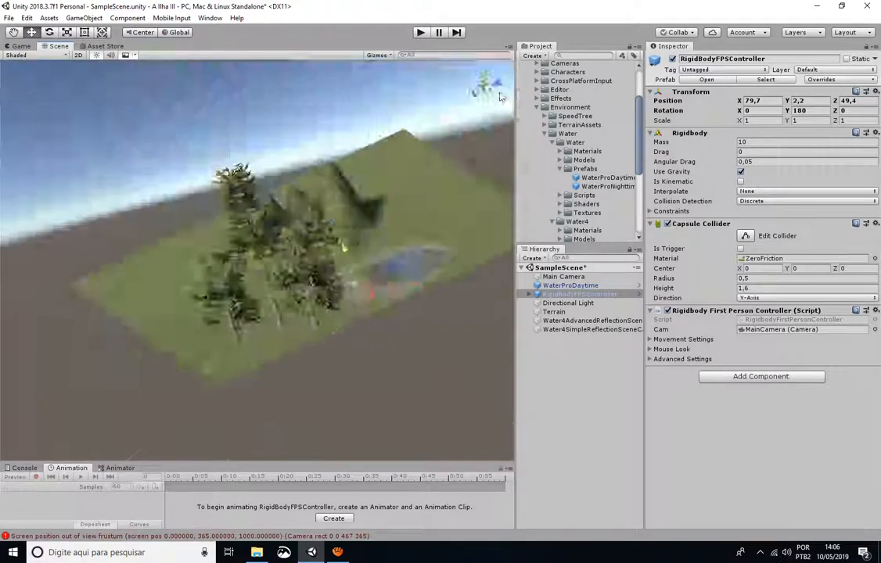
pyautogui.moveTo(303, 215); pyautogui.dragTo(309, 194)
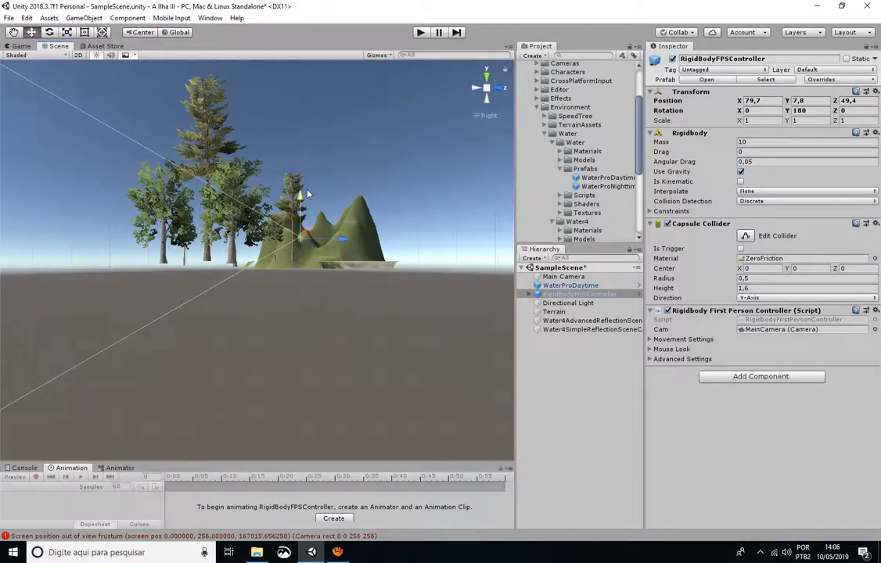
# Step: Run the scene and walk the first-person controller through the trees and tall grass to check the vegetation
pyautogui.click(421, 33)
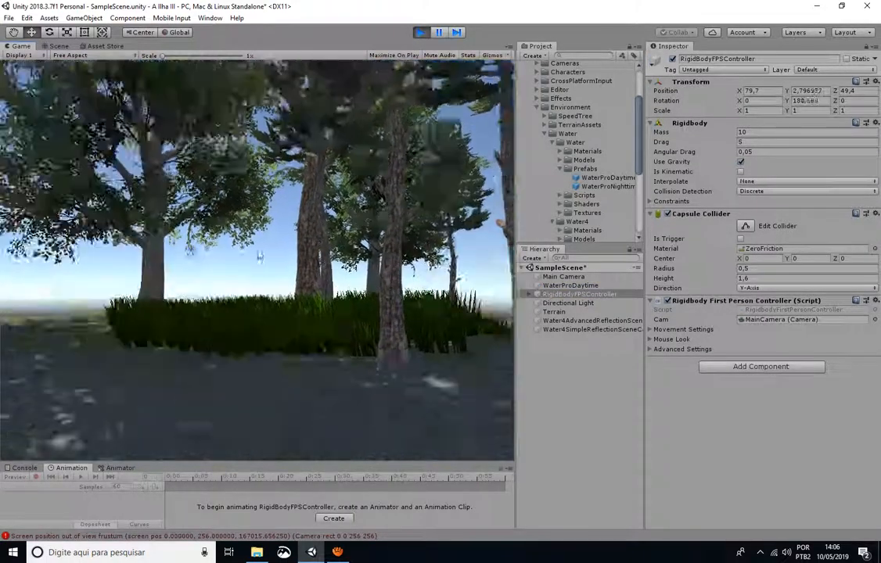
pyautogui.press('w')
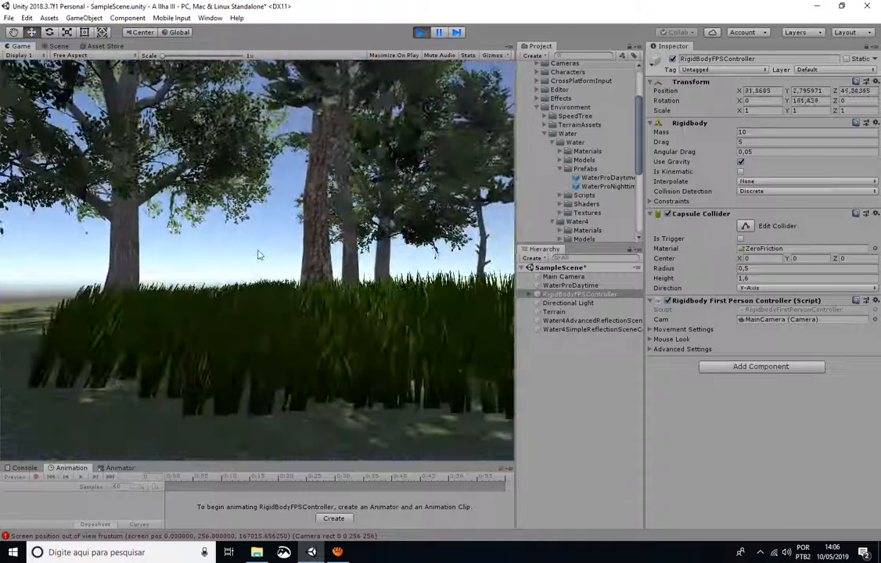
pyautogui.press('w')
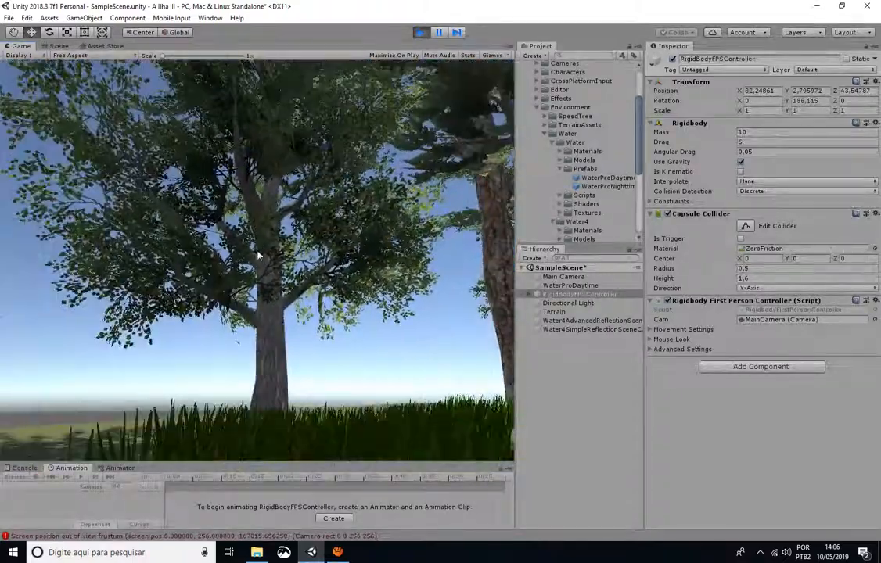
pyautogui.press('w')
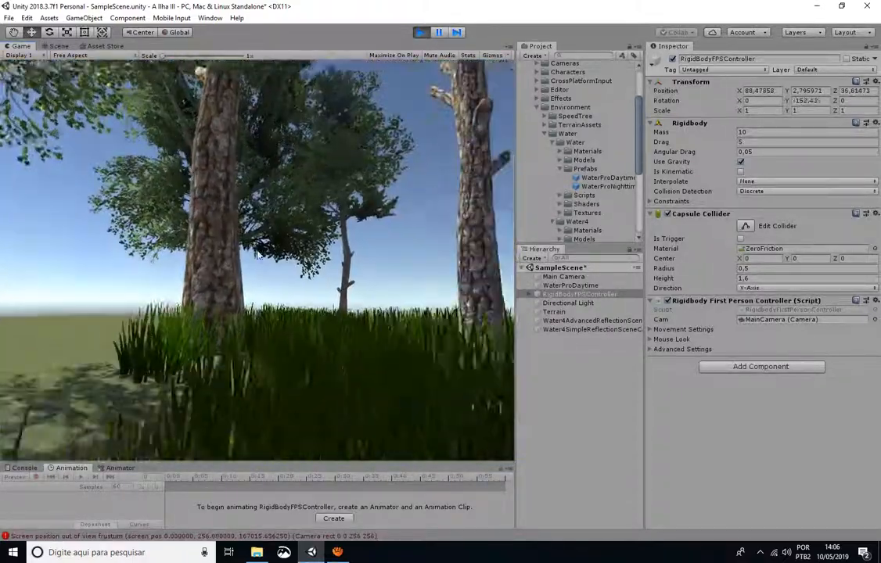
pyautogui.press('w')
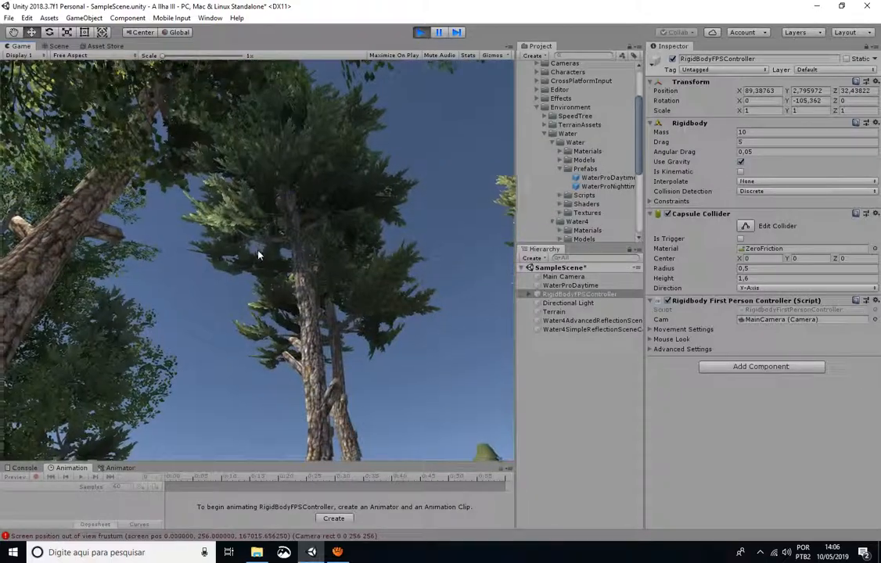
pyautogui.press('w')
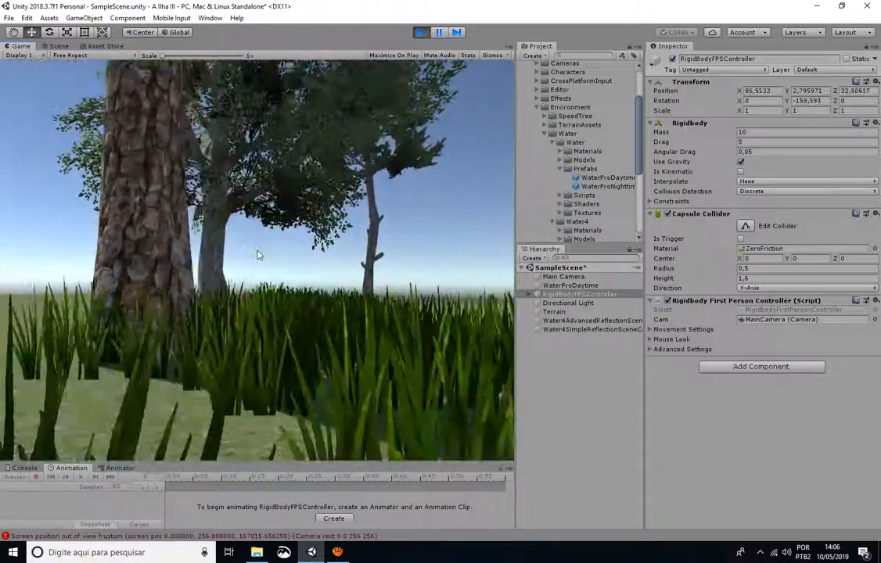
pyautogui.press('w')
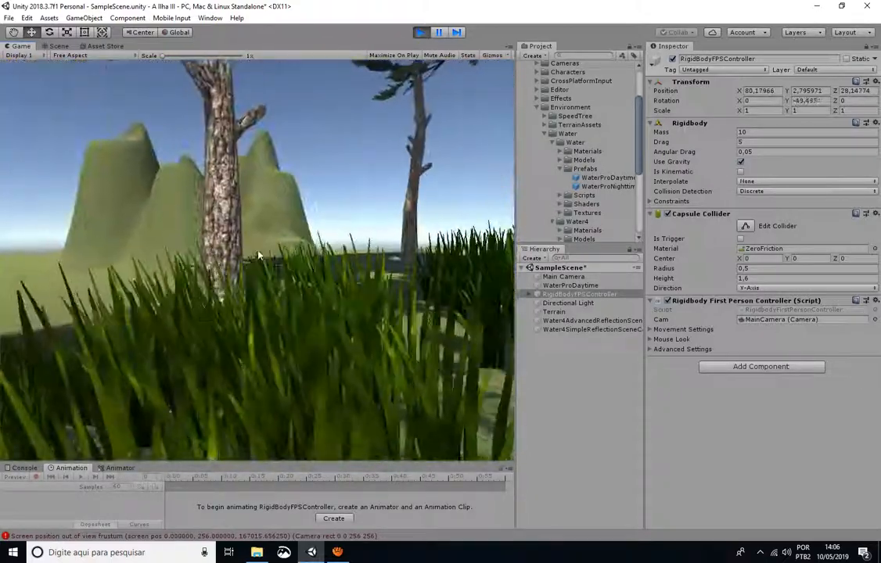
# Step: Walk the first-person controller out of the grass and through the crater lake to check the water, and stop play mode
pyautogui.press('w')
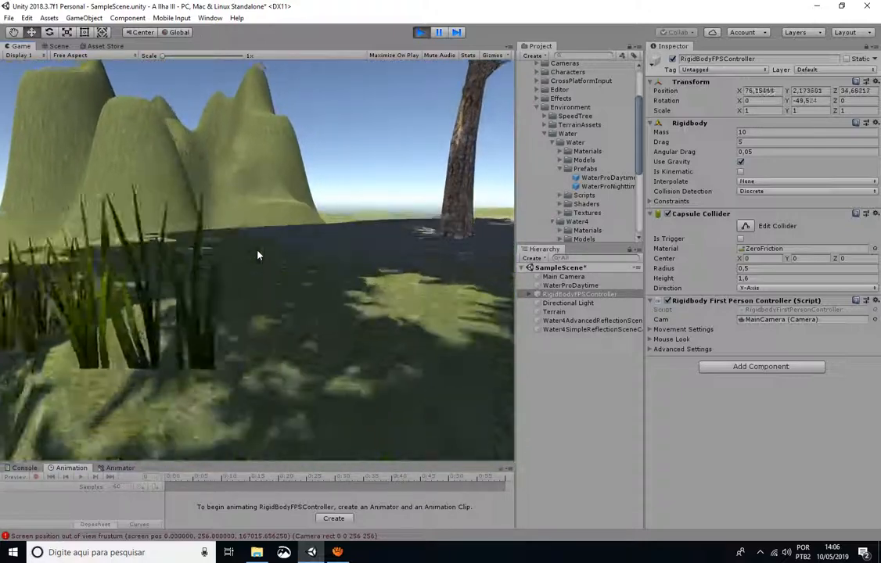
pyautogui.press('w')
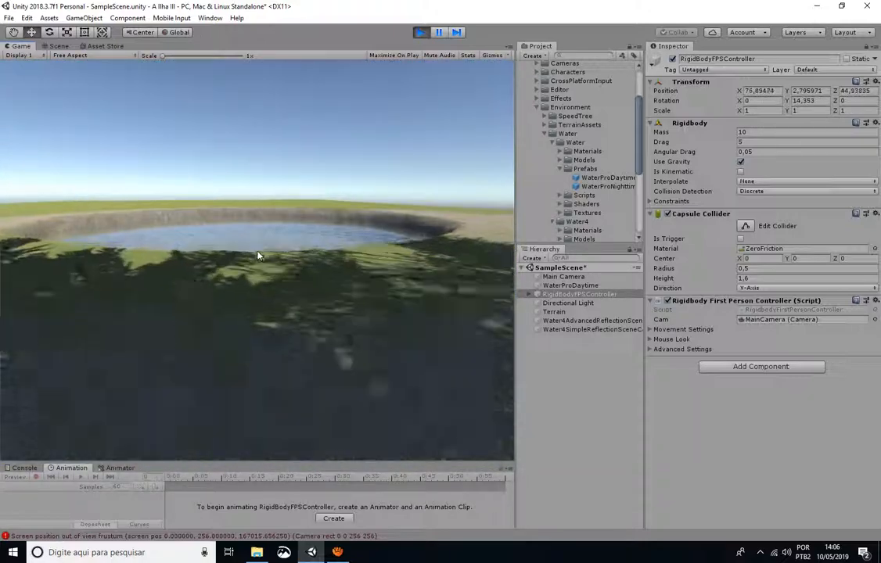
pyautogui.press('w')
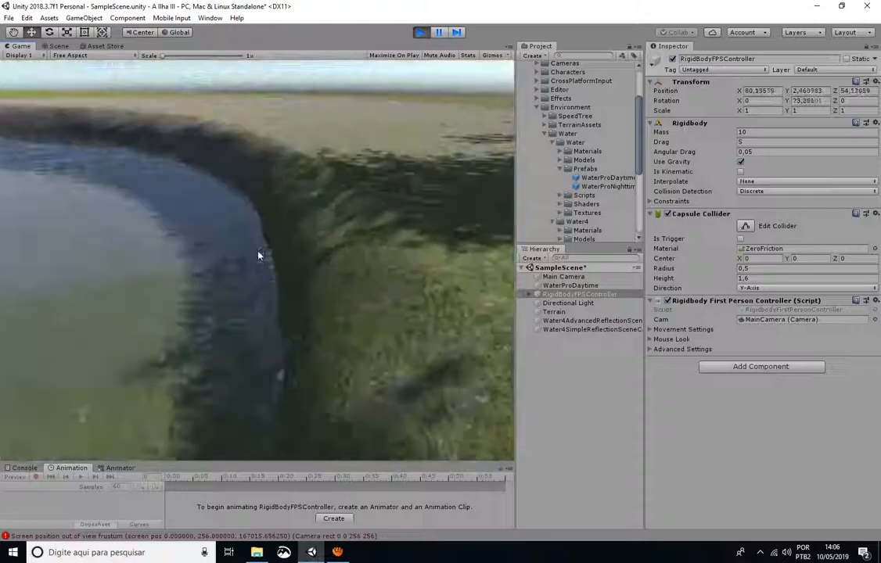
pyautogui.press('w')
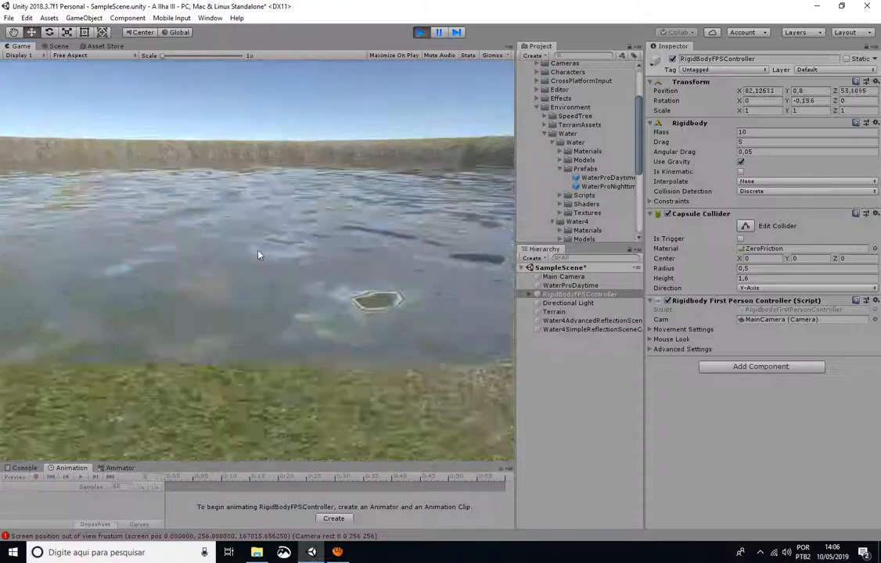
pyautogui.press('w')
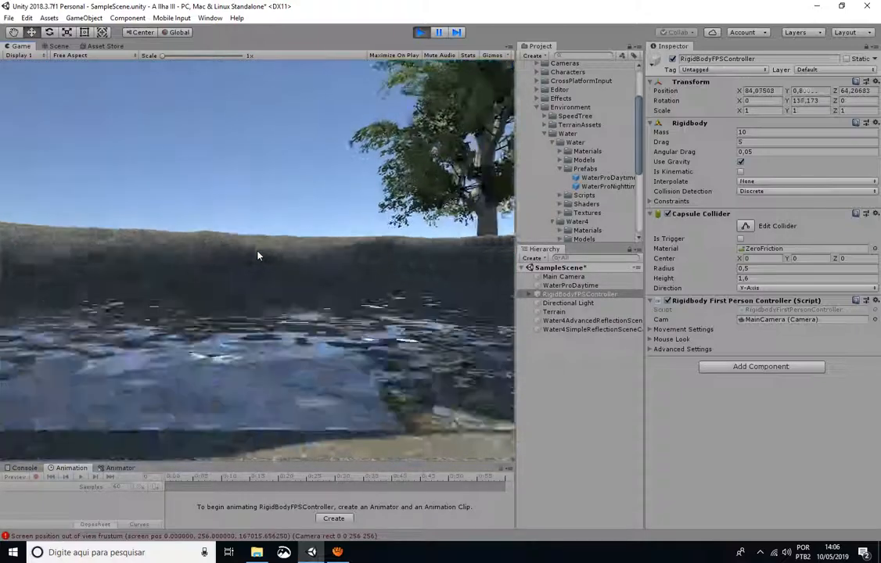
pyautogui.press('w')
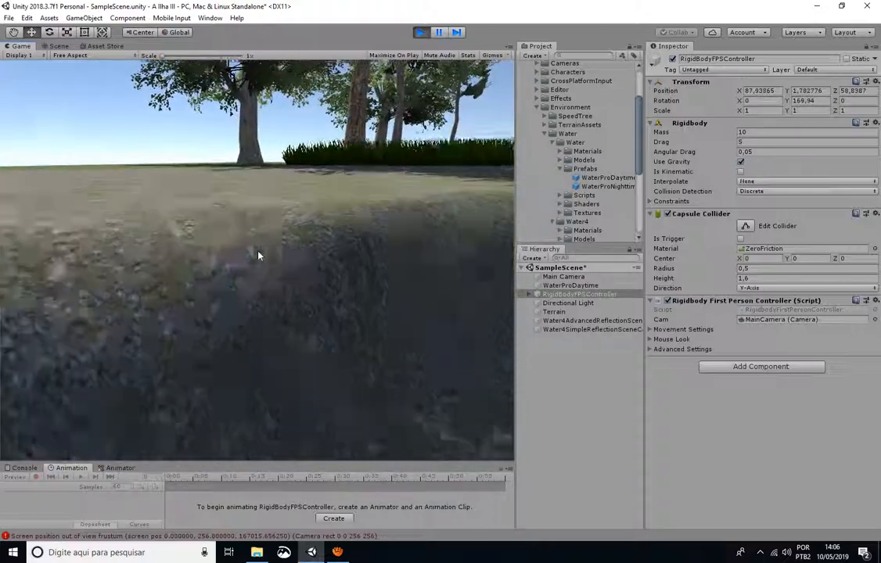
pyautogui.press('w')
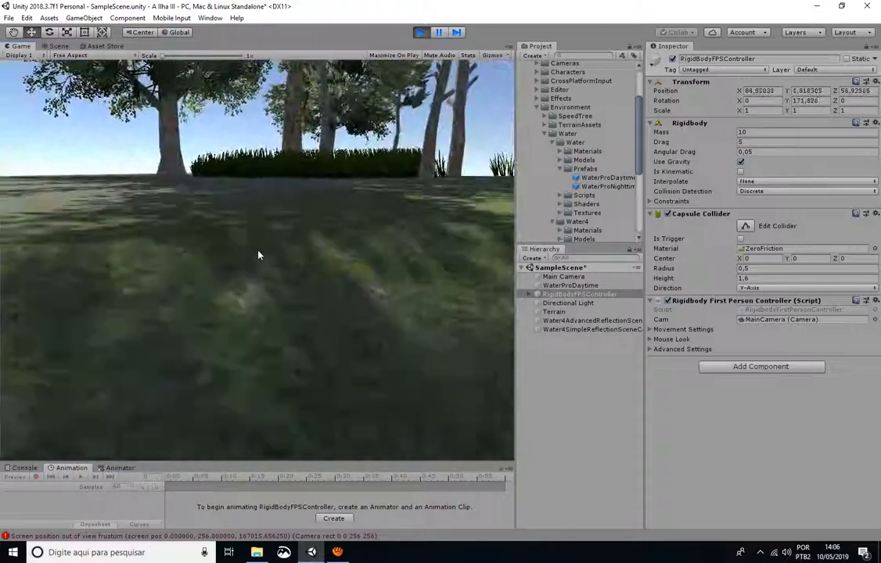
pyautogui.press('w')
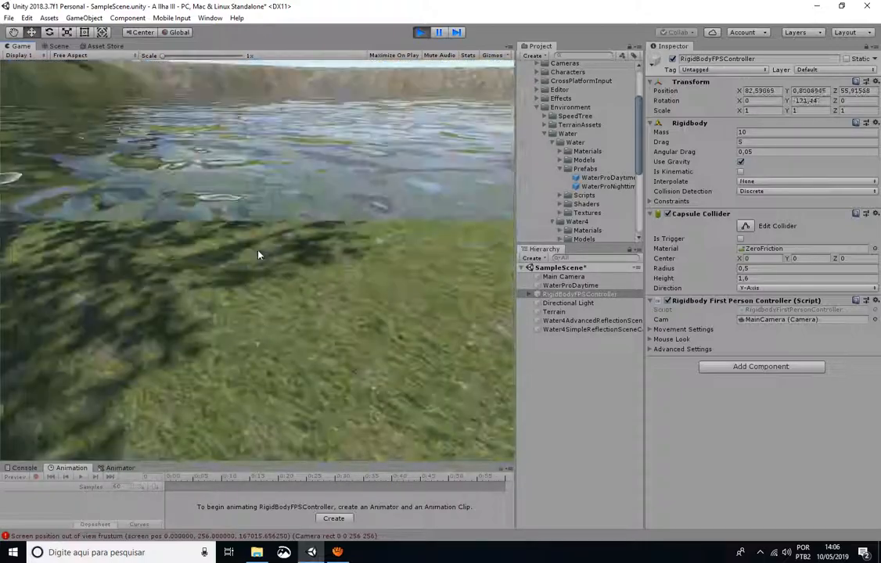
pyautogui.press('w')
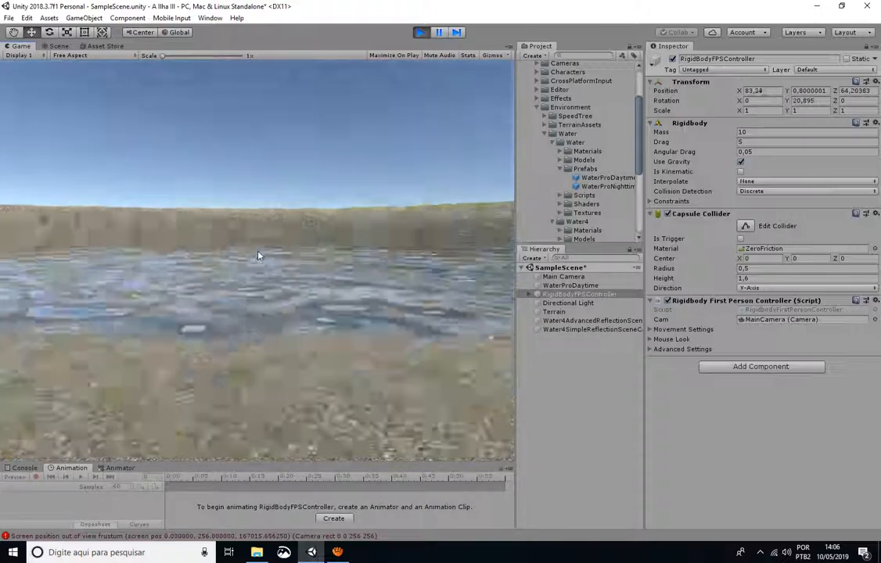
pyautogui.press('w')
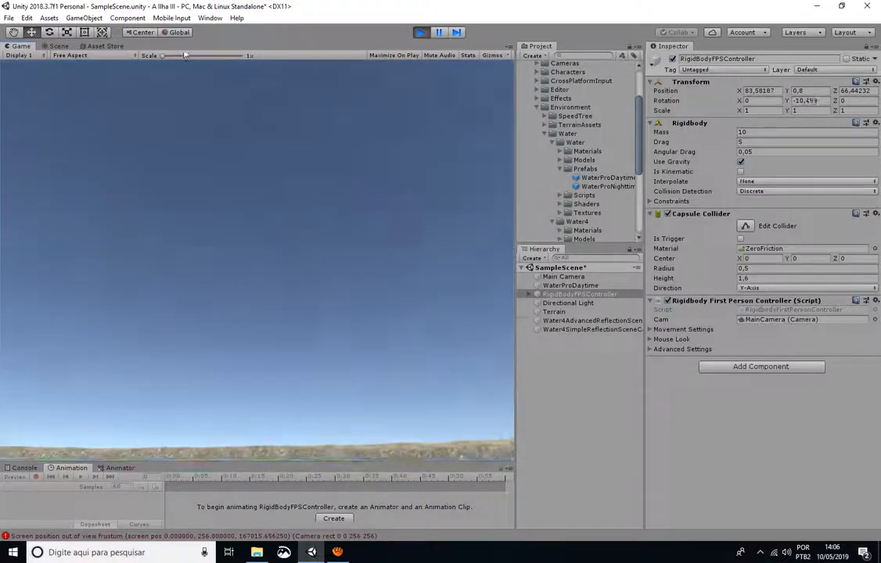
pyautogui.click(419, 34)
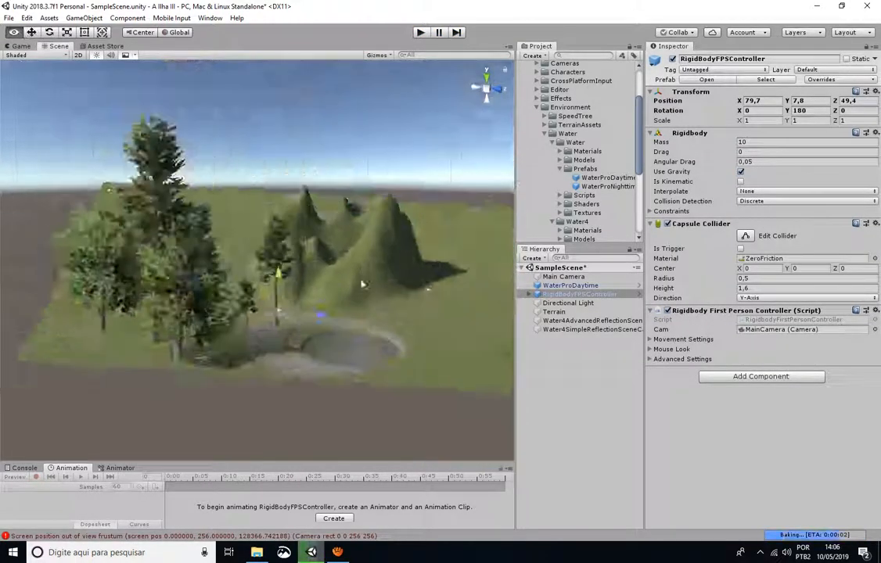
# Step: Examine the crater lake and its surrounding shore from above in the scene view
pyautogui.keyDown('alt'); pyautogui.moveTo(362, 284); pyautogui.dragTo(282, 335); pyautogui.keyUp('alt')
pyautogui.moveTo(282, 334); pyautogui.dragTo(253, 277, button='middle')
pyautogui.keyDown('alt'); pyautogui.moveTo(254, 277); pyautogui.dragTo(270, 376, button='right'); pyautogui.keyUp('alt')
pyautogui.moveTo(270, 376); pyautogui.dragTo(248, 198, button='middle')
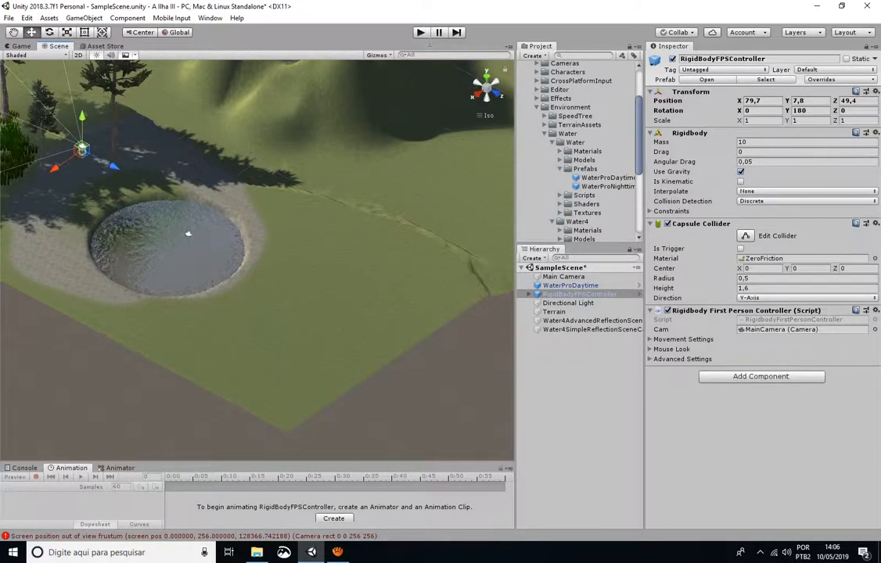